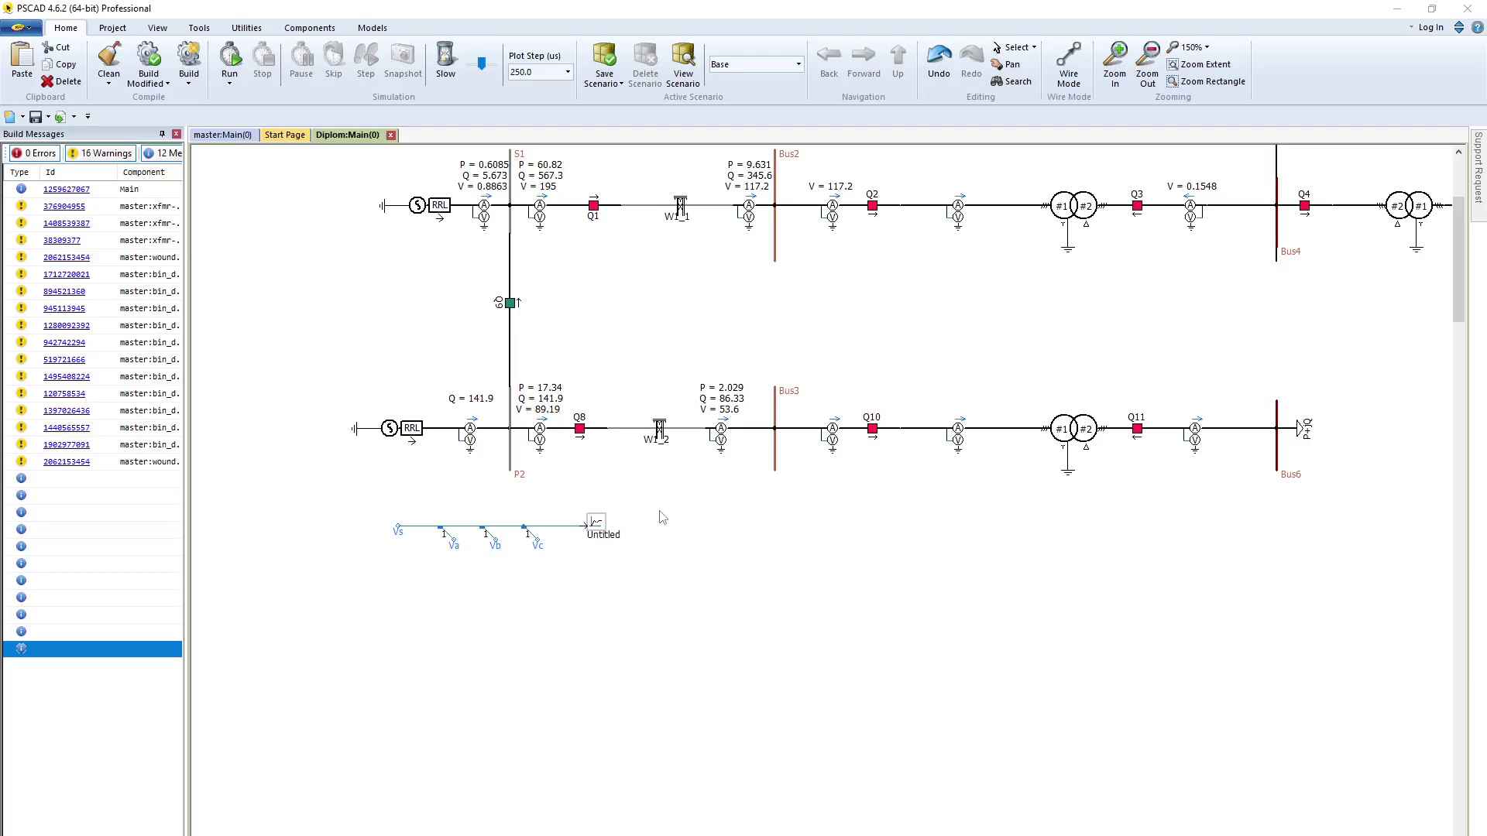
Open the Untitled graph's context menu to show the Graphs/Meters/Controls 'Add as…' choices.
{"action": "left_click", "coordinate": [598, 528]}
{"action": "right_click", "coordinate": [598, 528]}
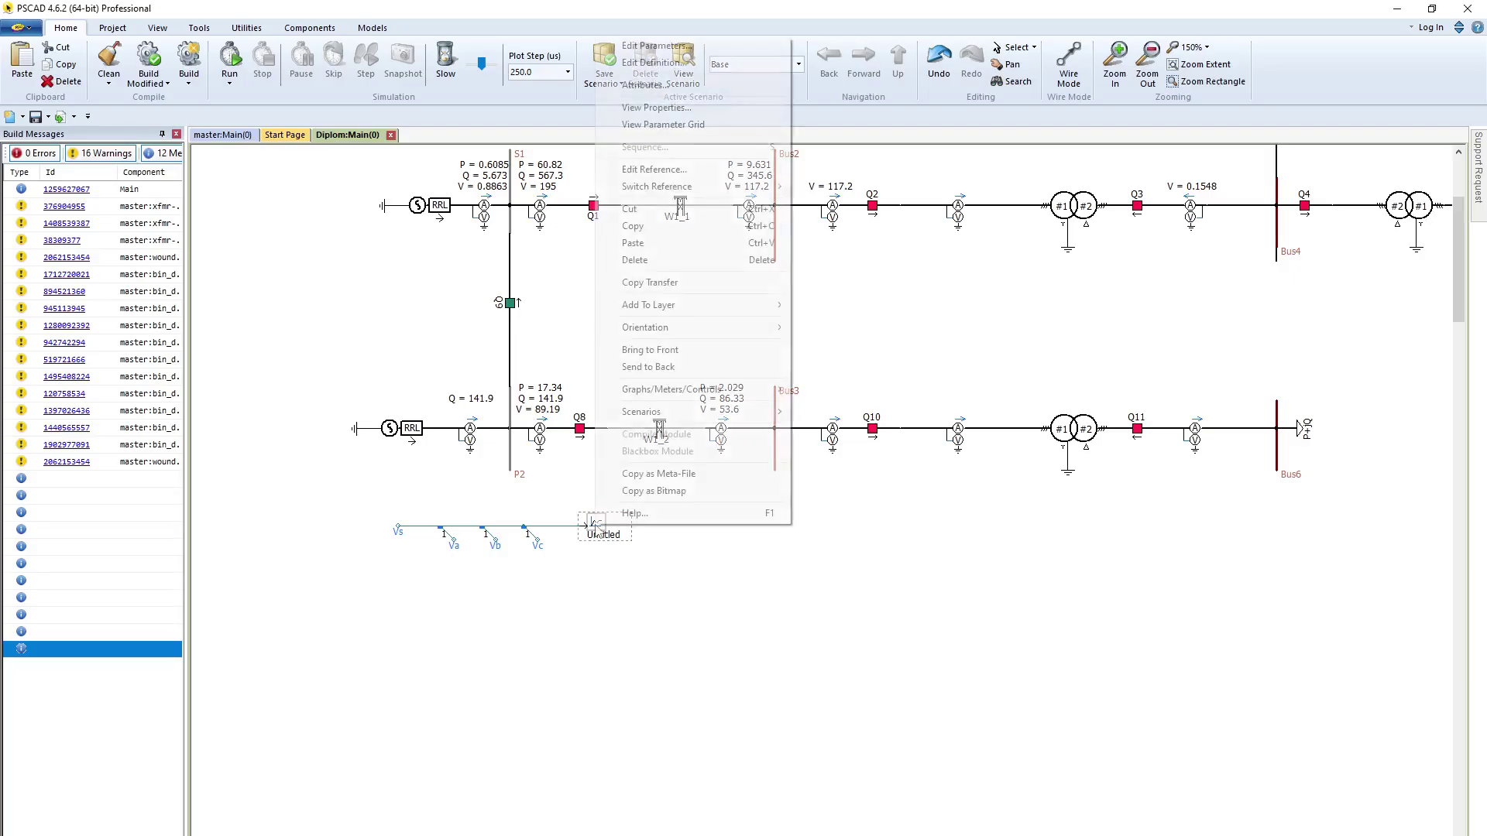
{"action": "mouse_move", "coordinate": [693, 397]}
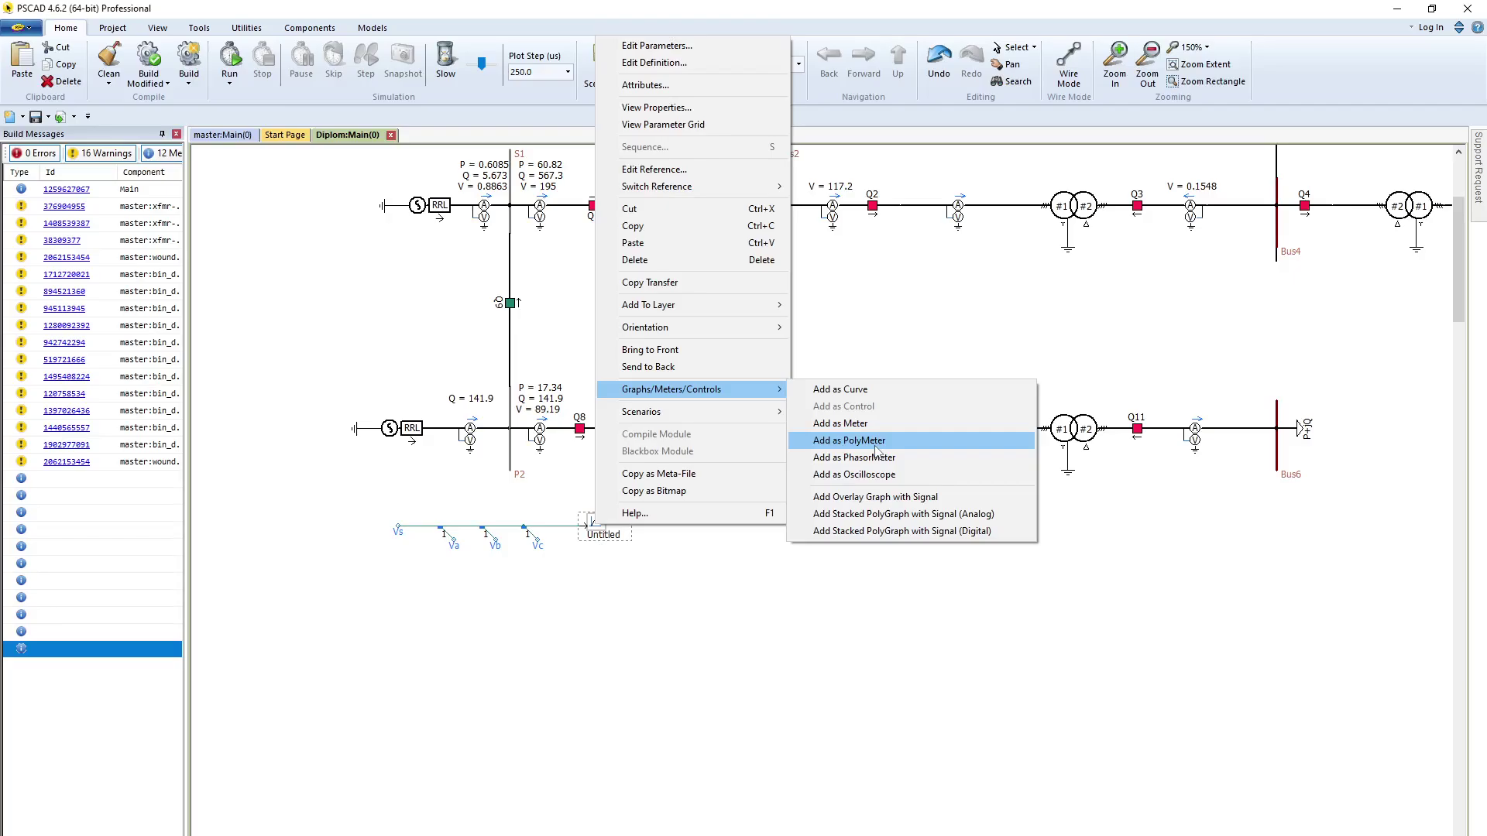
Place a Vector Interlace block from I/O Devices below the schematic.
{"action": "left_click", "coordinate": [732, 654]}
{"action": "left_click", "coordinate": [371, 27]}
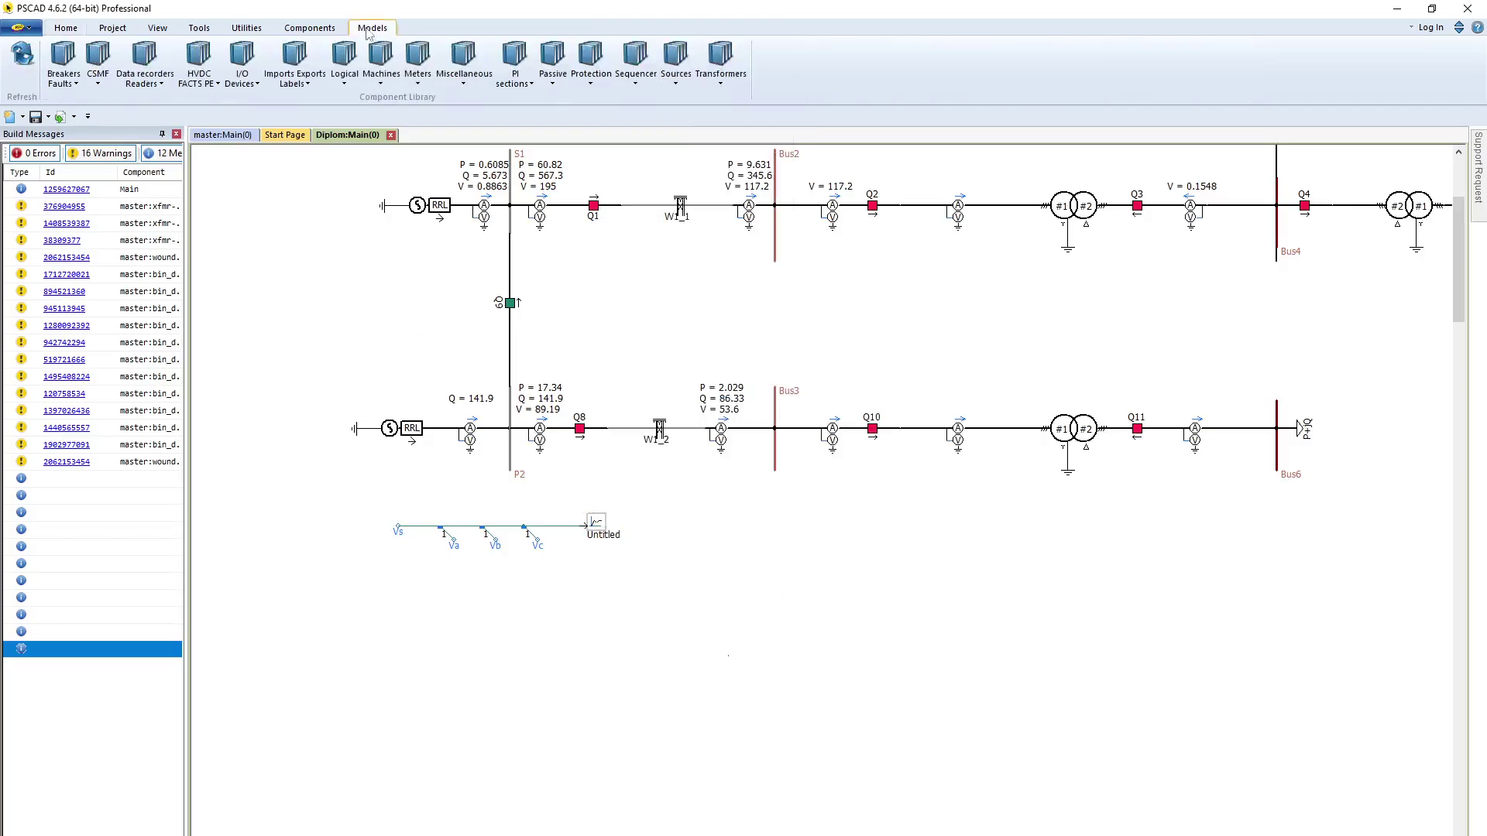
{"action": "left_click", "coordinate": [241, 78]}
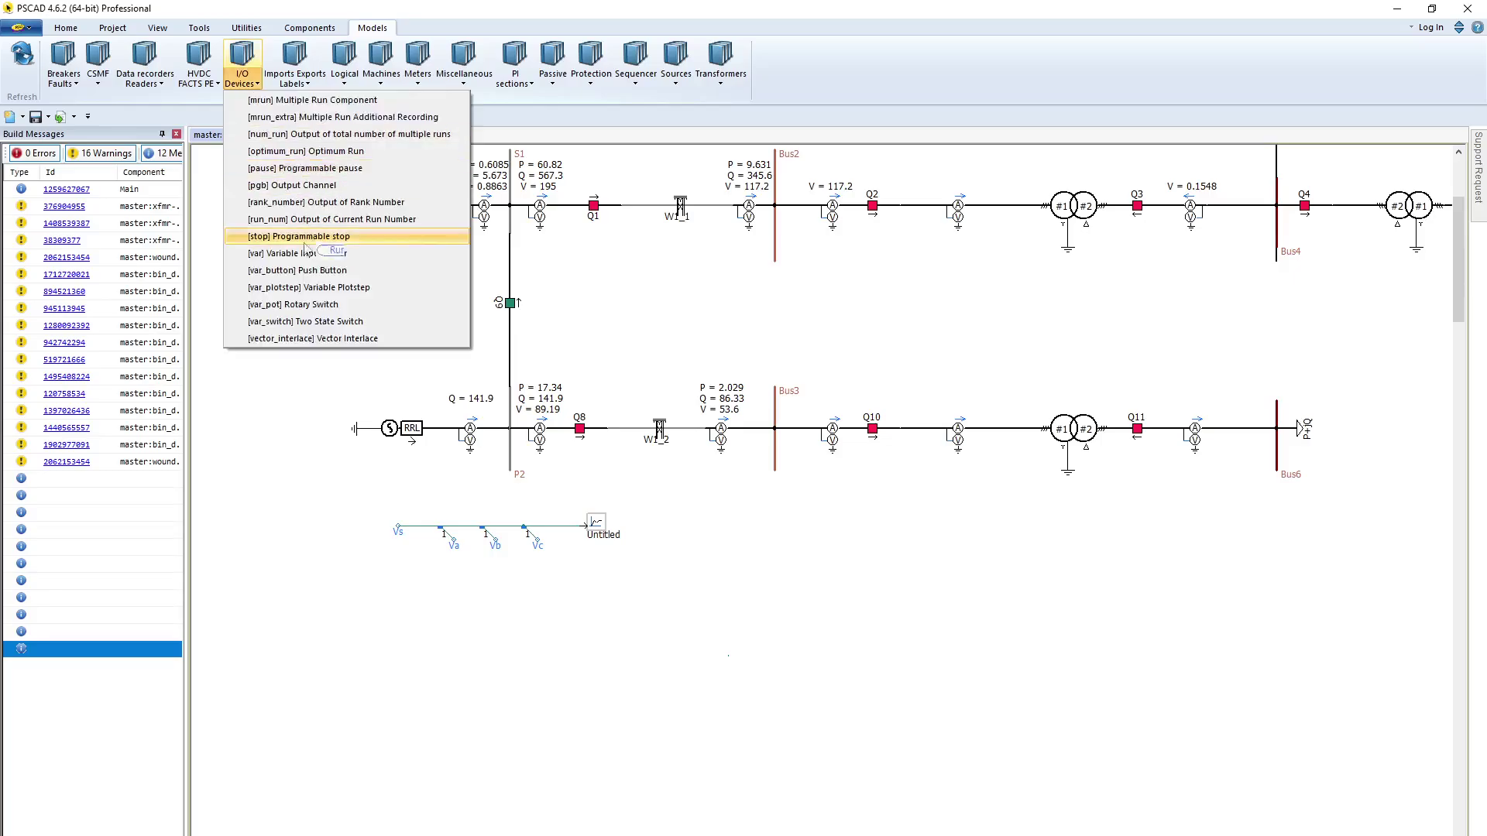
{"action": "left_click", "coordinate": [341, 339]}
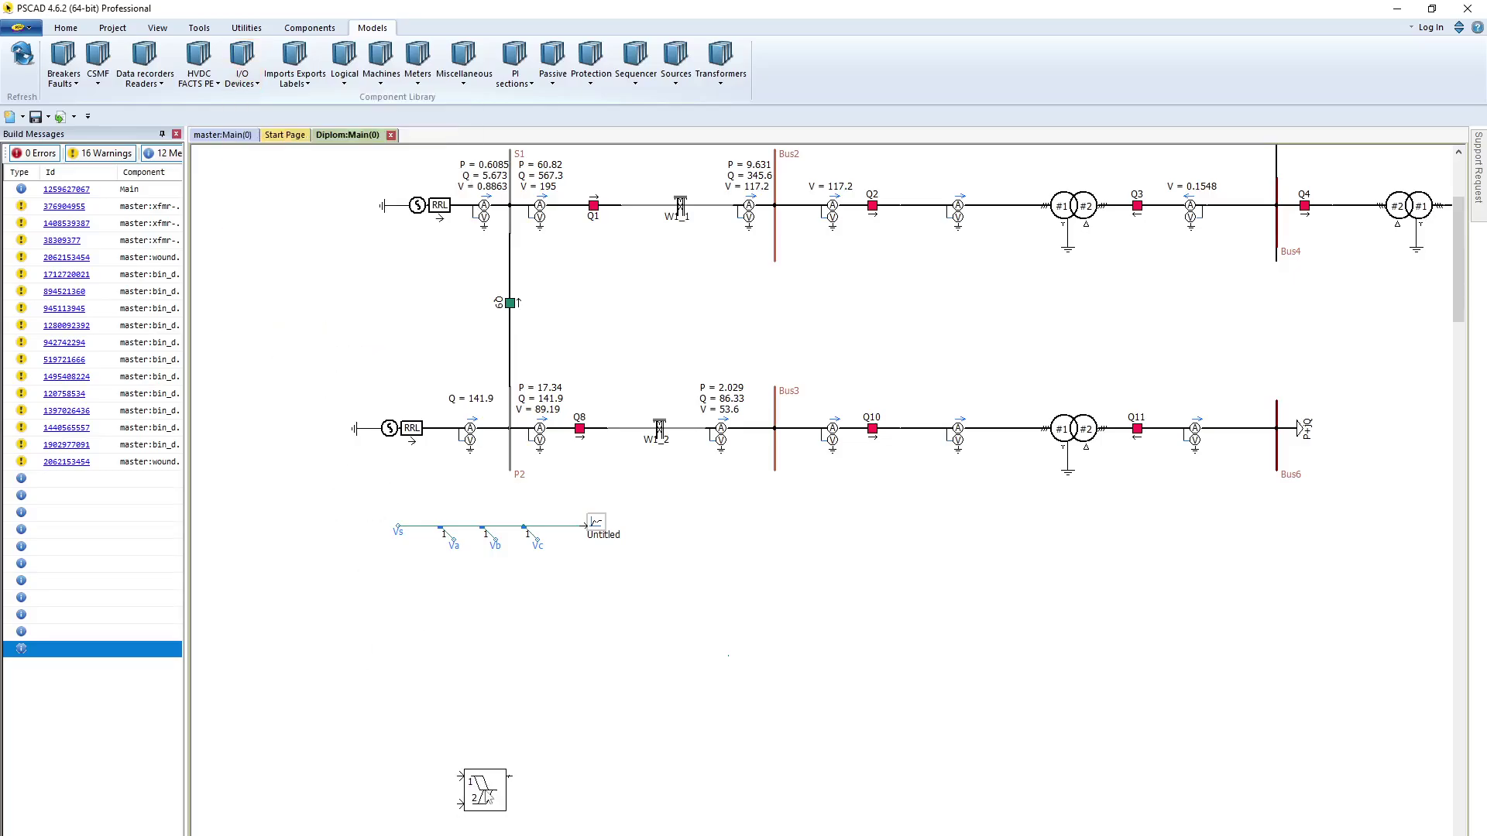
{"action": "left_click", "coordinate": [486, 812]}
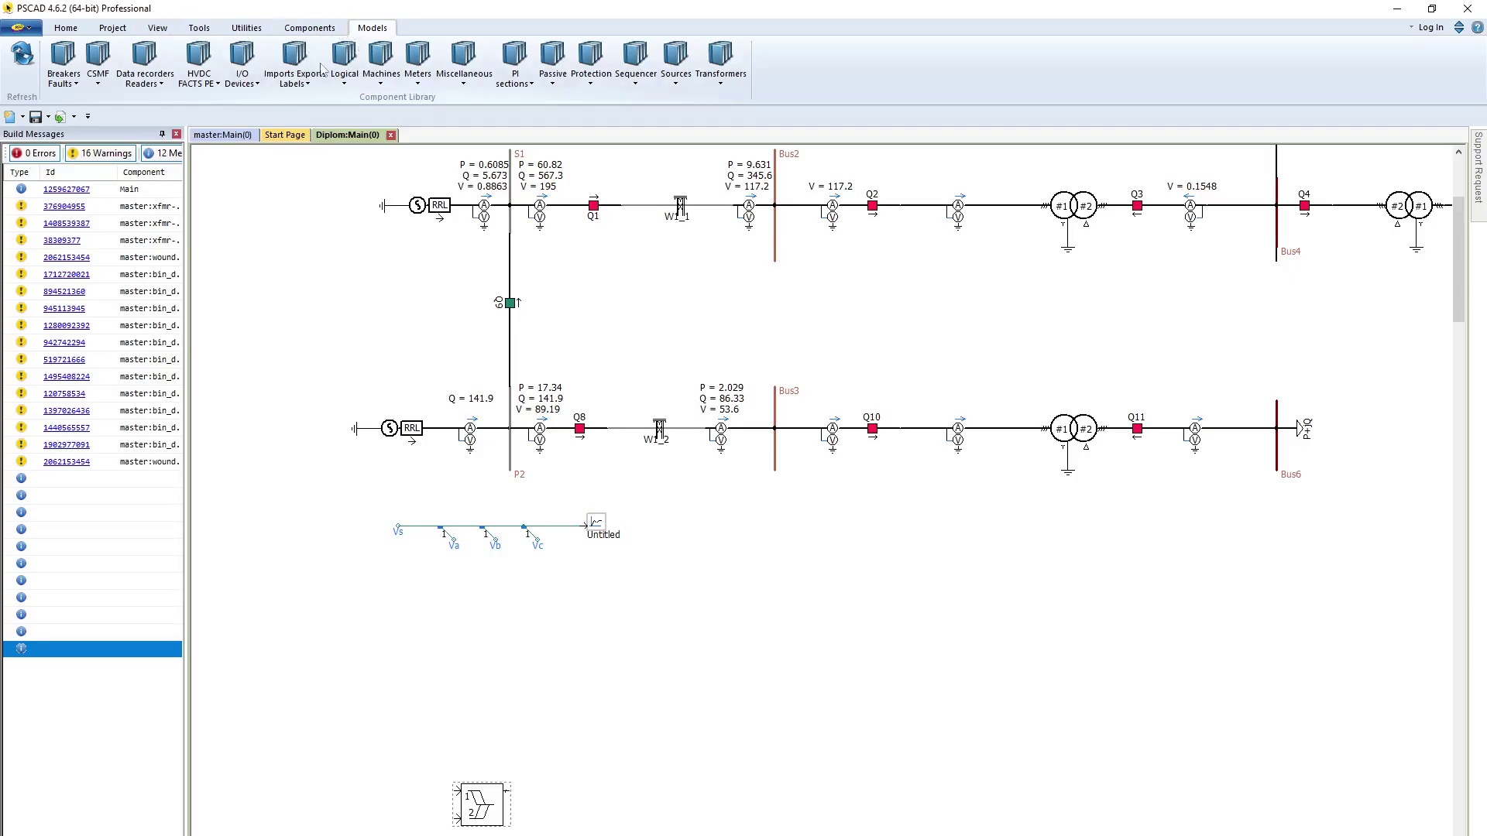
Place an [fft] On-Line Frequency Scanner from CSMF above the Vector Interlace block.
{"action": "left_click", "coordinate": [96, 88]}
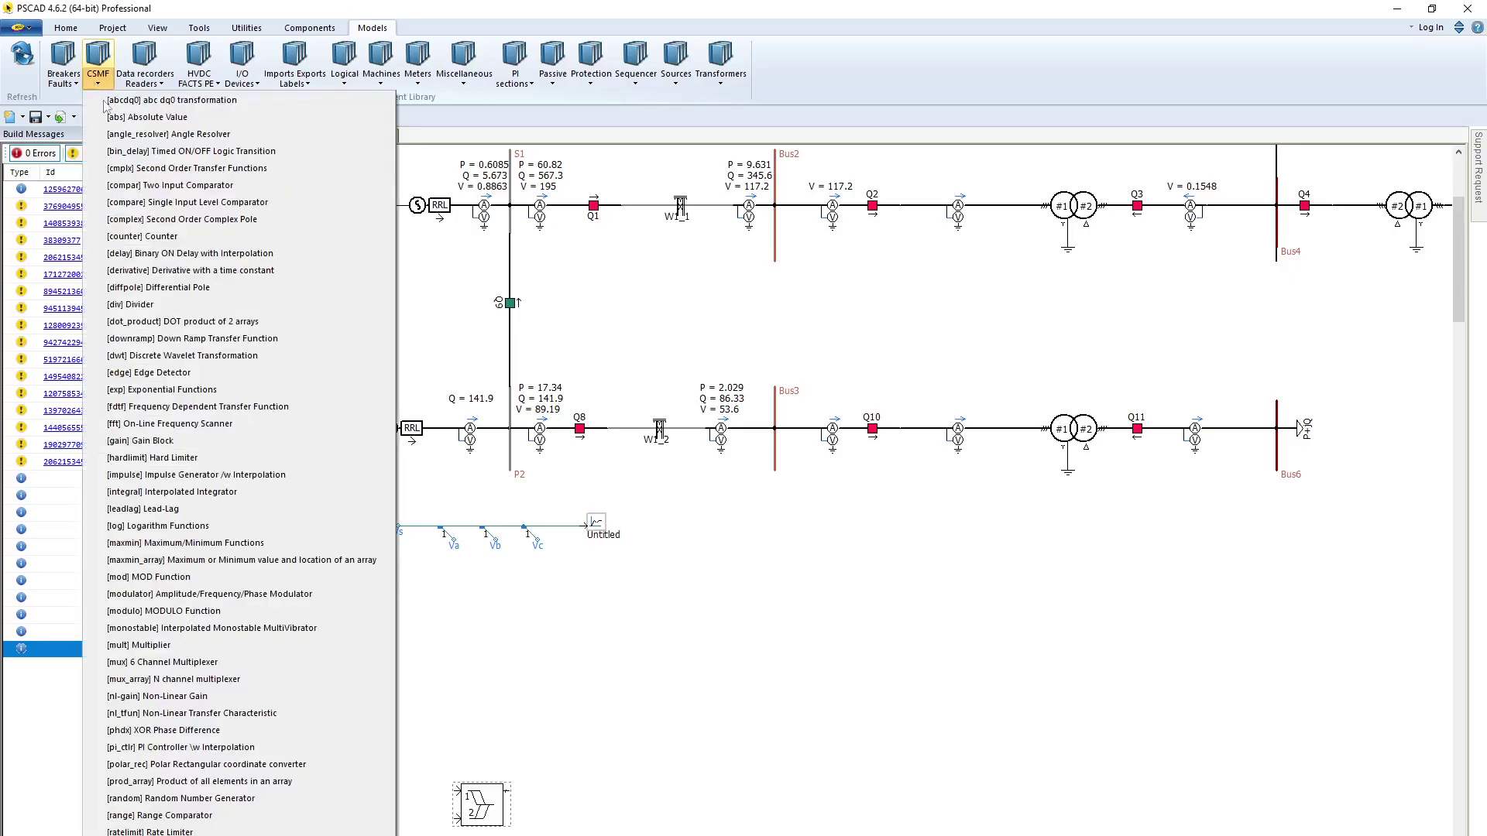
{"action": "left_click", "coordinate": [237, 441]}
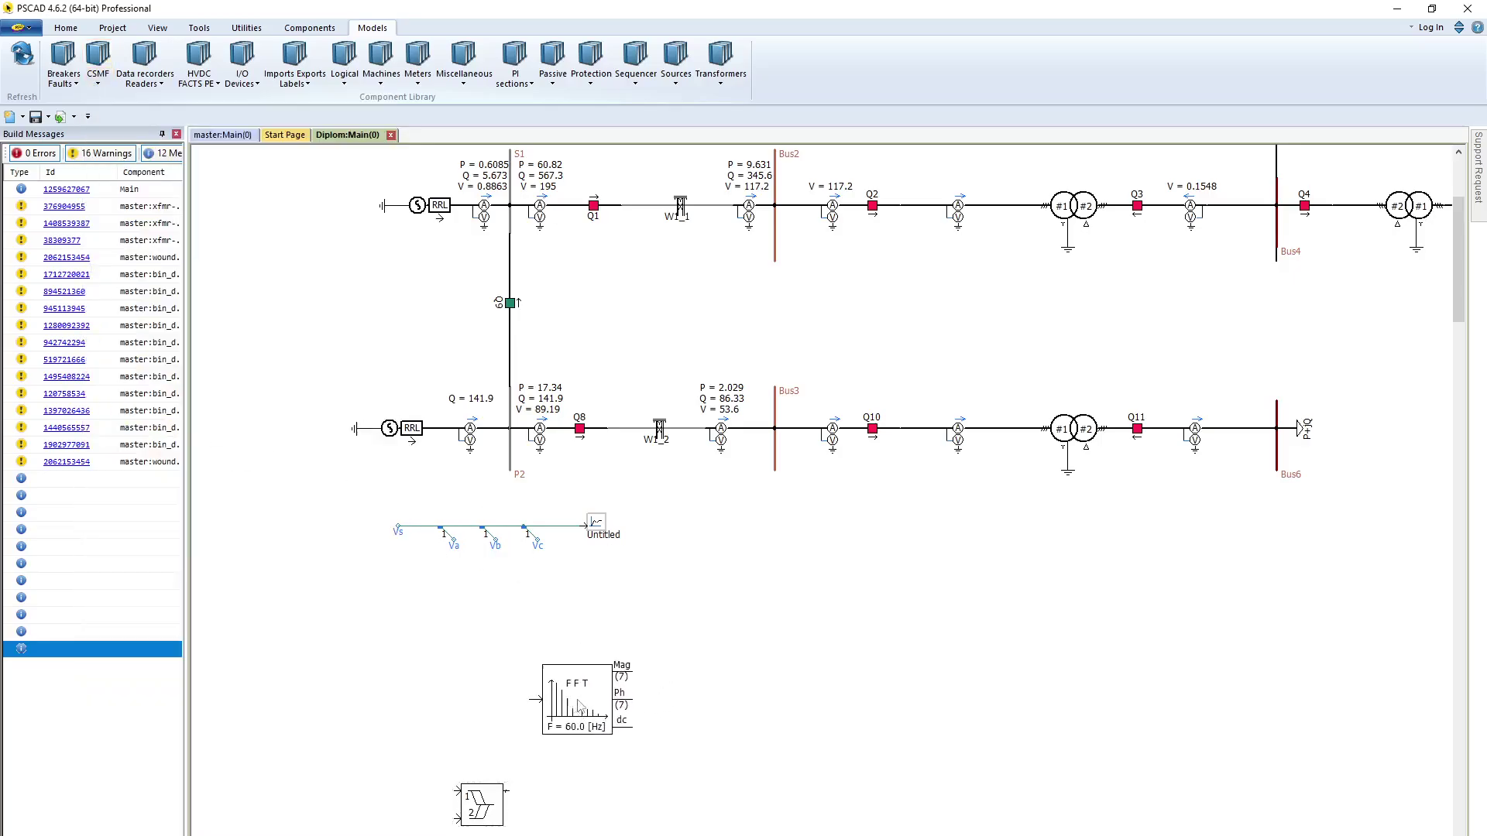
{"action": "left_click", "coordinate": [501, 692]}
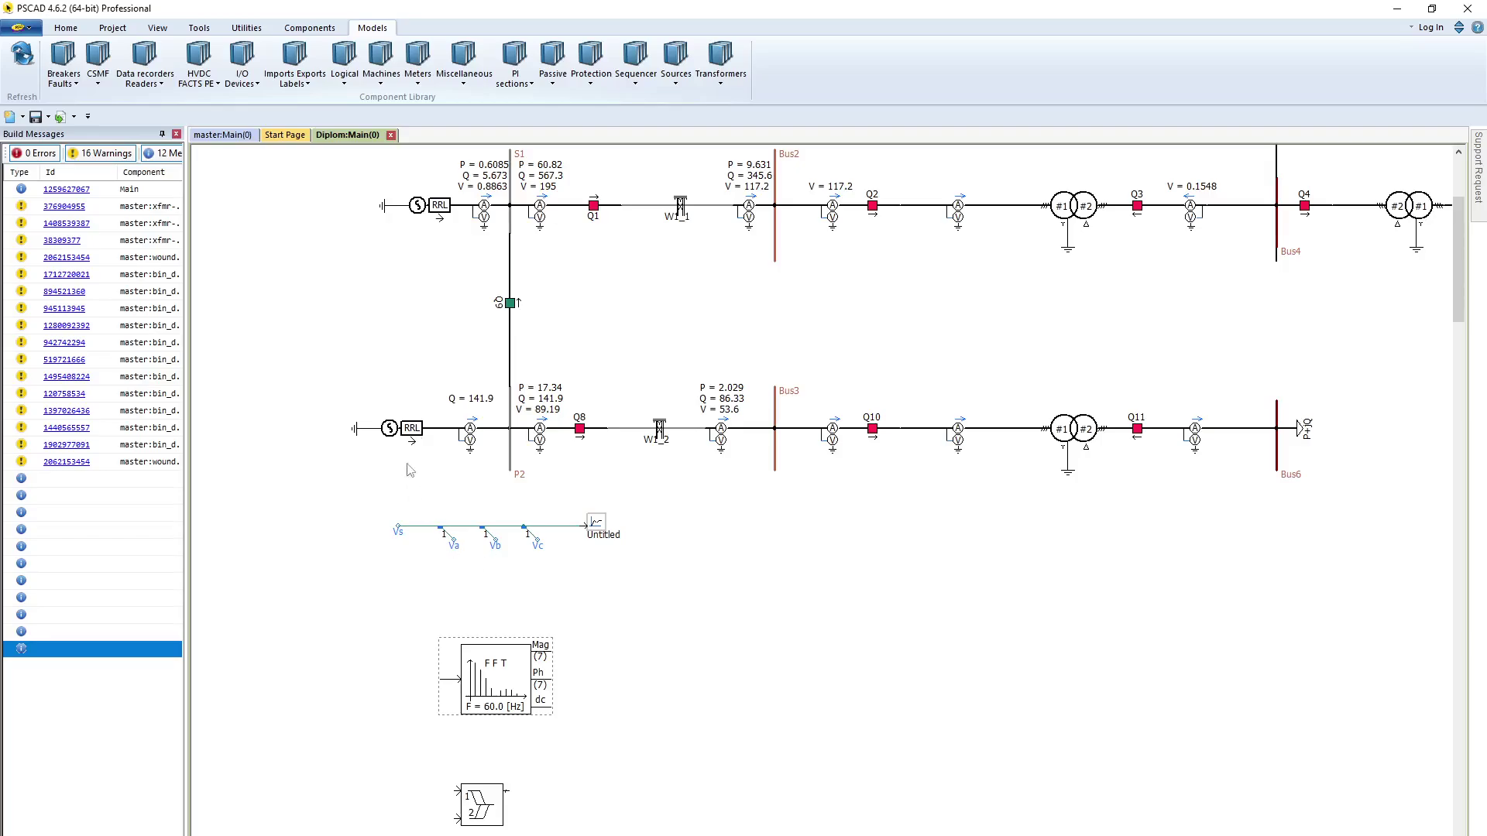
Check the S1 multimeter's output signal names, then select the Va data label for reuse.
{"action": "double_click", "coordinate": [476, 214]}
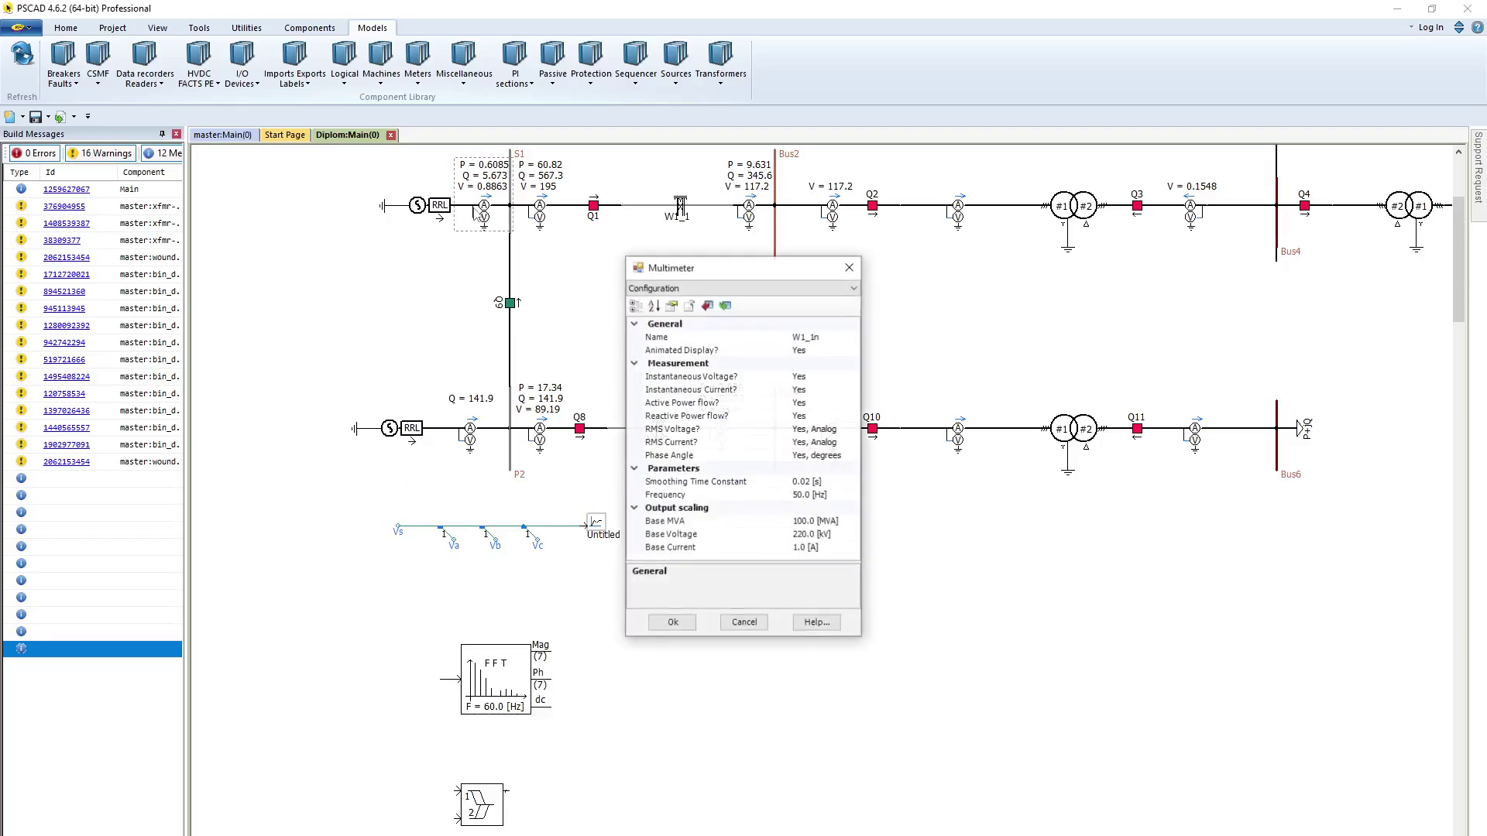
{"action": "left_click", "coordinate": [681, 288]}
{"action": "left_click", "coordinate": [681, 312]}
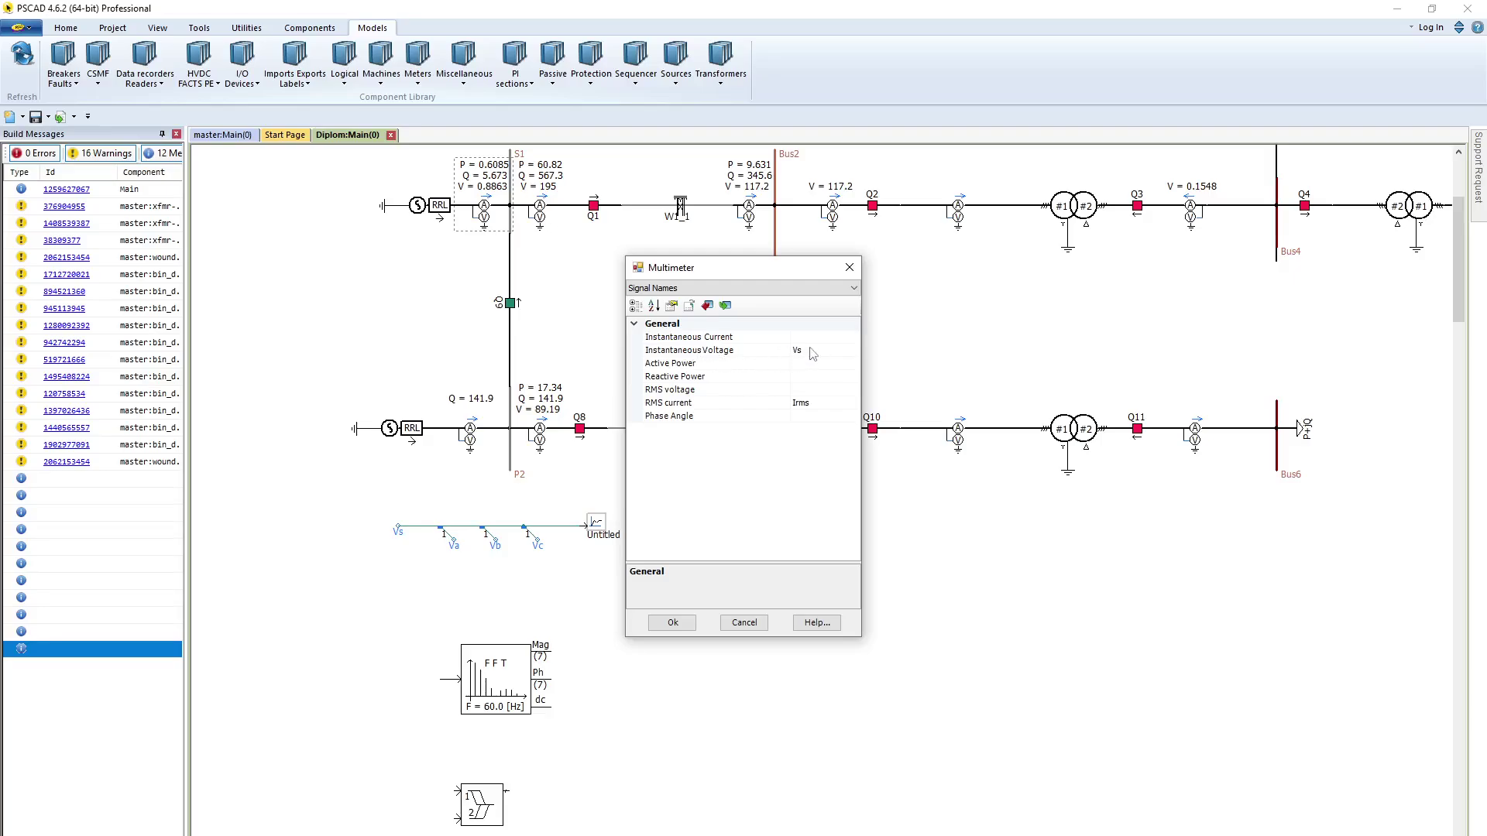
{"action": "left_click", "coordinate": [849, 267]}
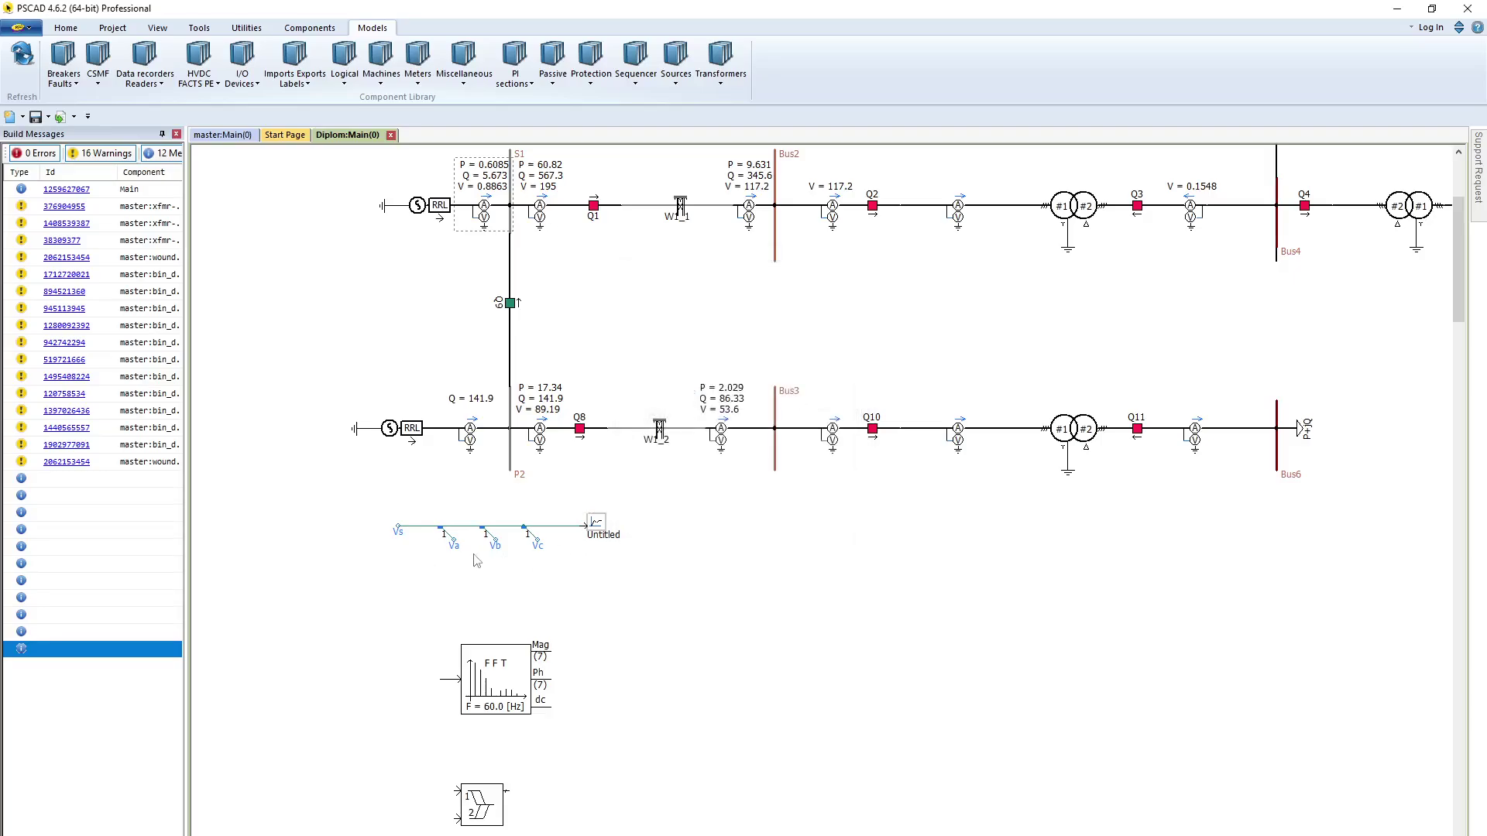
{"action": "left_click", "coordinate": [310, 27]}
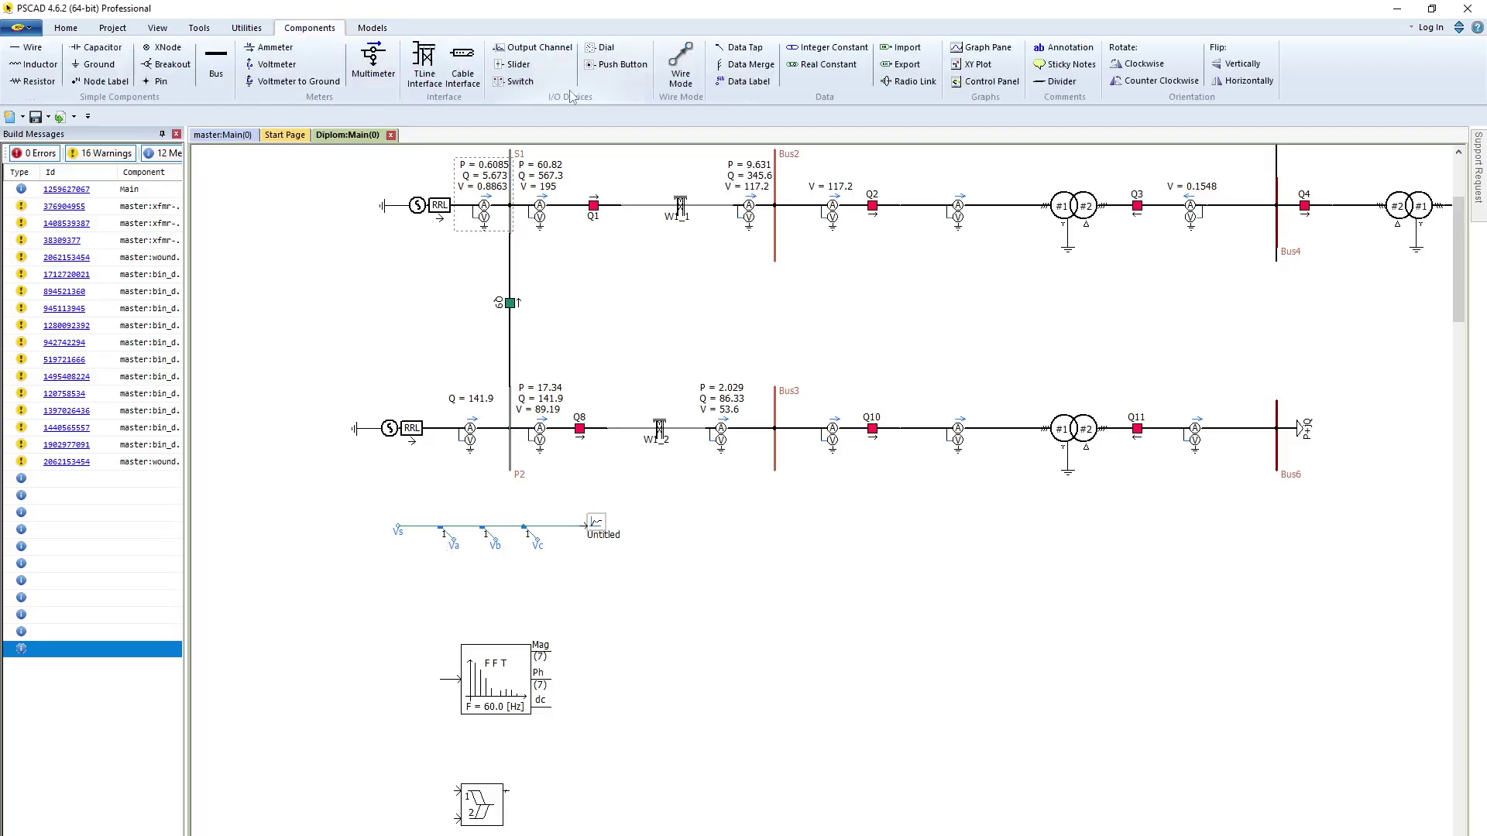
{"action": "left_click", "coordinate": [457, 546]}
Put the Va label on the FFT input and set the FFT base frequency to 50 Hz.
{"action": "left_click", "coordinate": [439, 686]}
{"action": "double_click", "coordinate": [538, 692]}
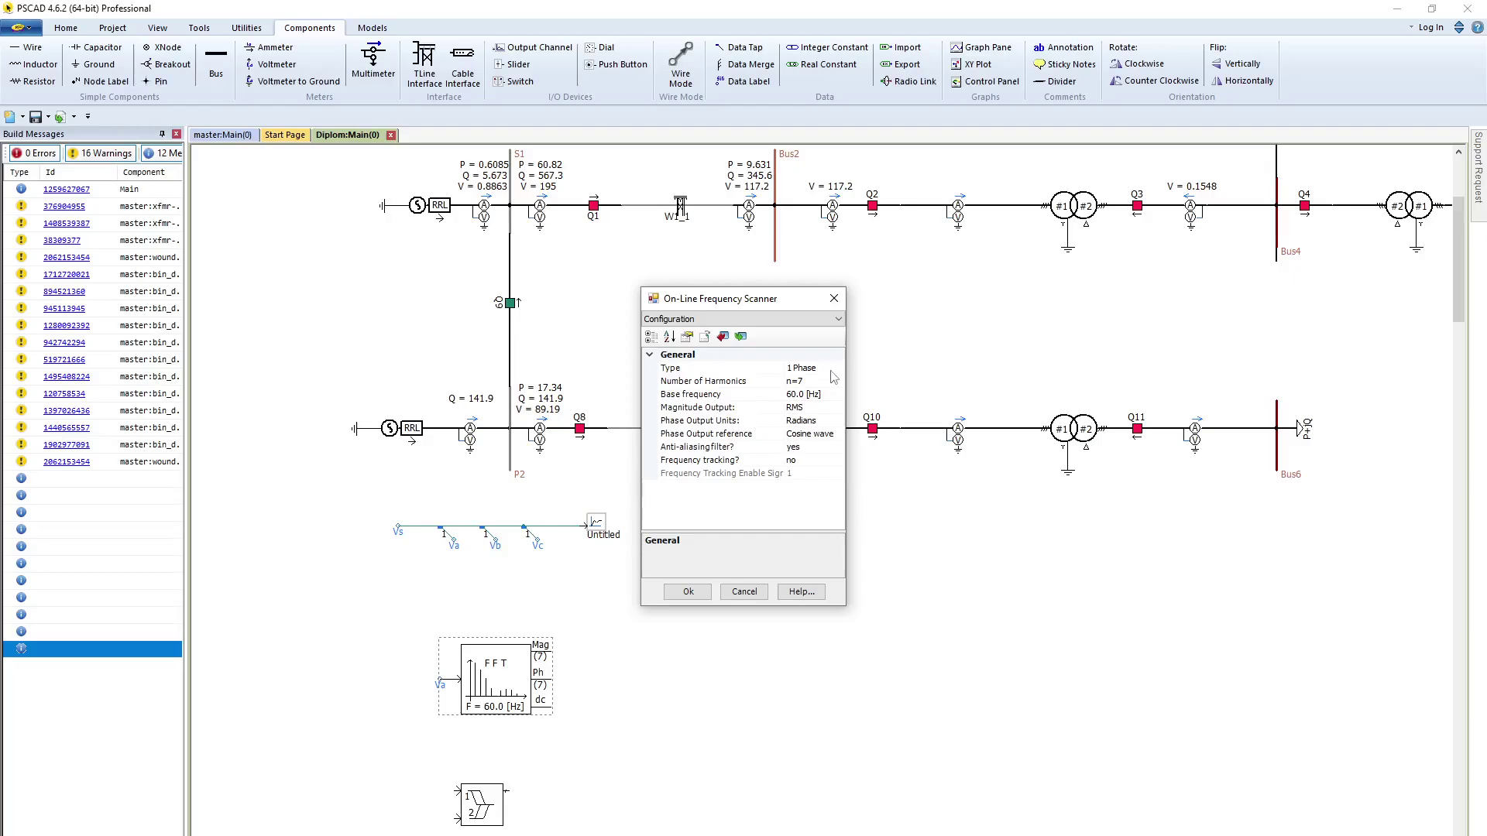
{"action": "left_click", "coordinate": [792, 395]}
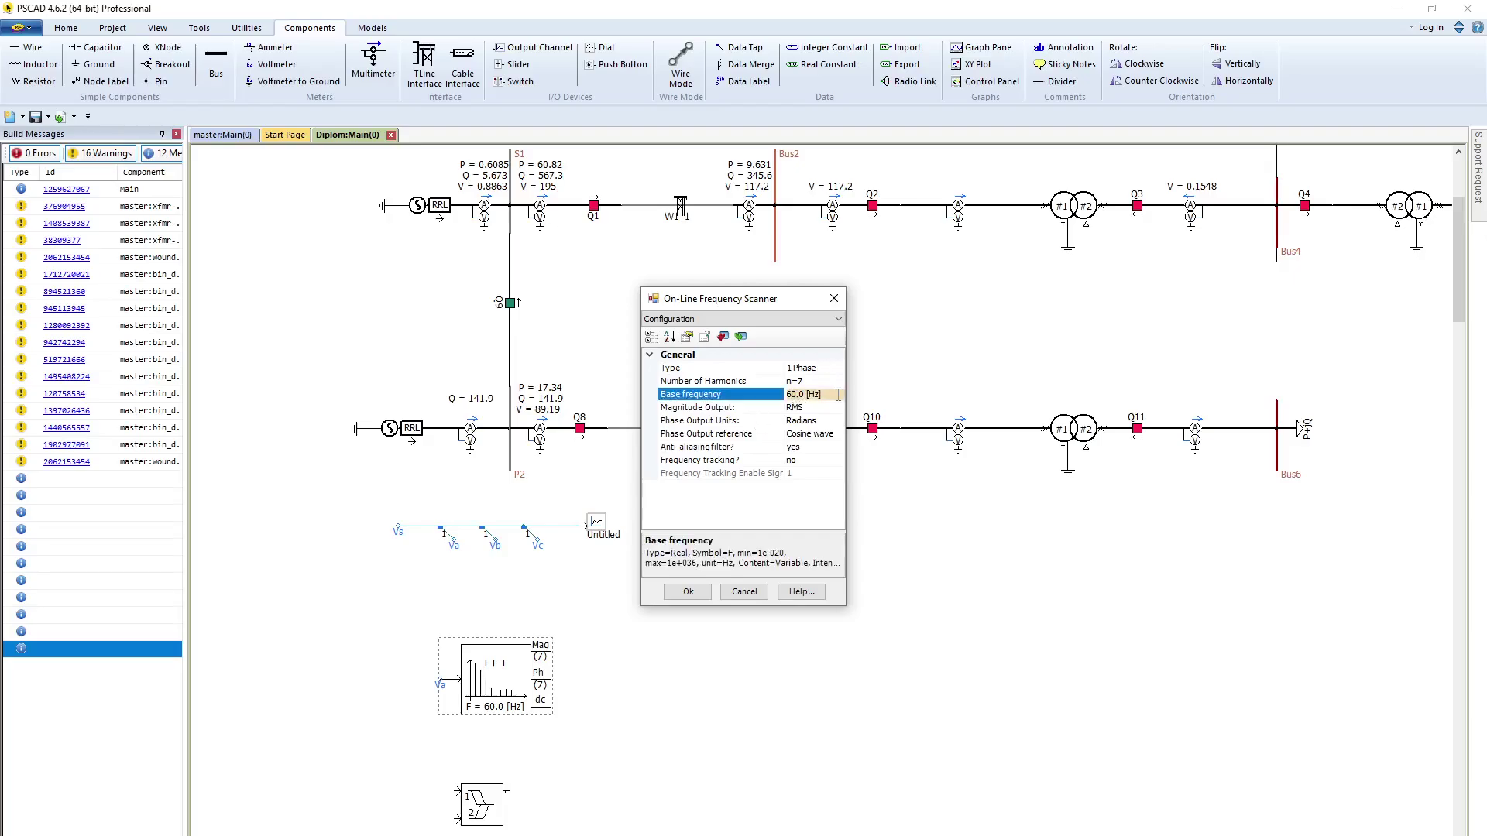
{"action": "key", "text": "BackSpace"}
{"action": "type", "text": "5"}
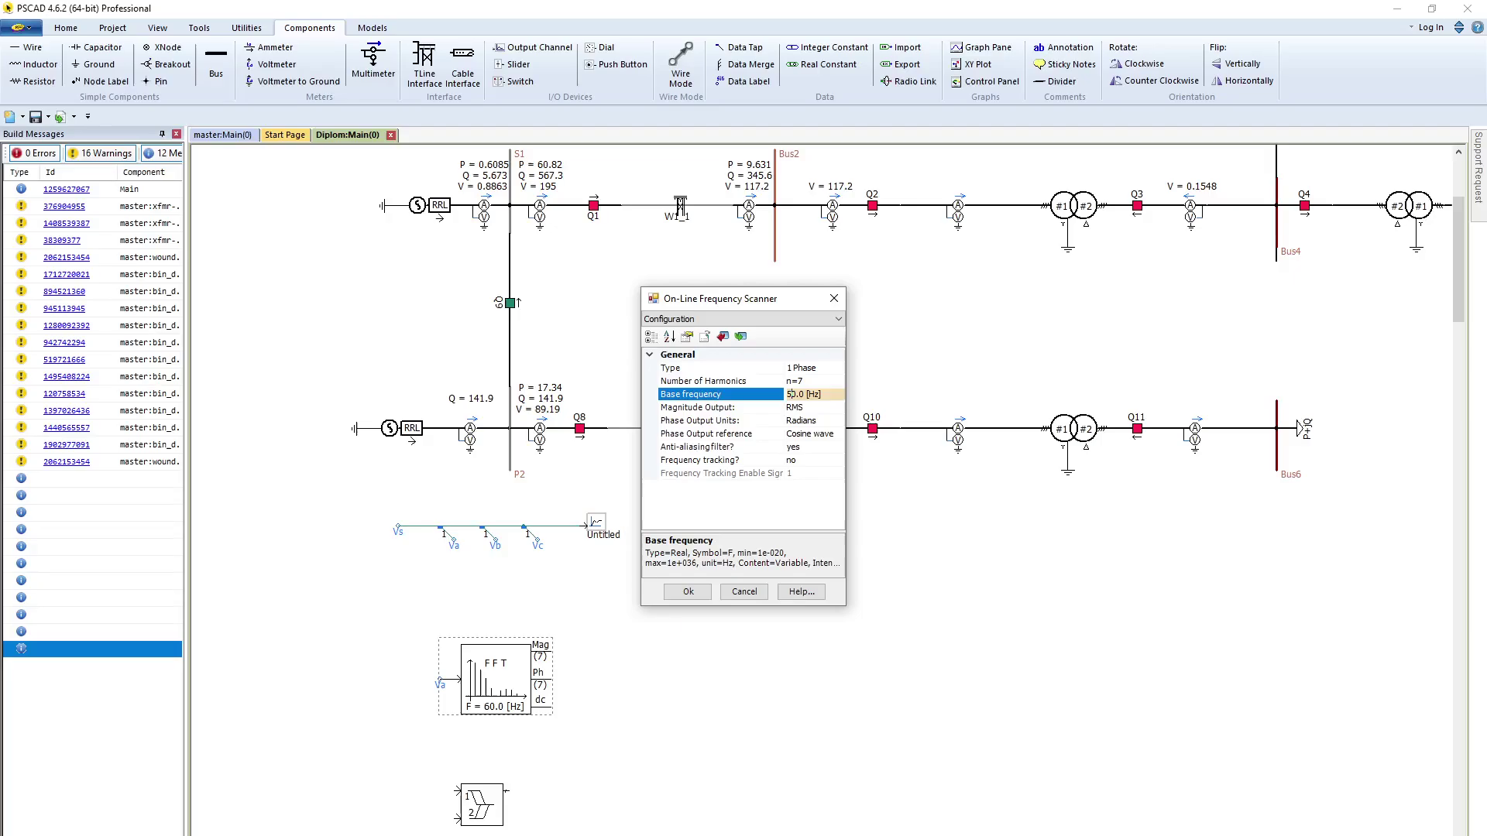
Set FFT magnitude to Peak, phase in Degrees, Sine wave reference, anti-aliasing off.
{"action": "left_click", "coordinate": [827, 407]}
{"action": "left_click", "coordinate": [837, 408]}
{"action": "left_click", "coordinate": [808, 434]}
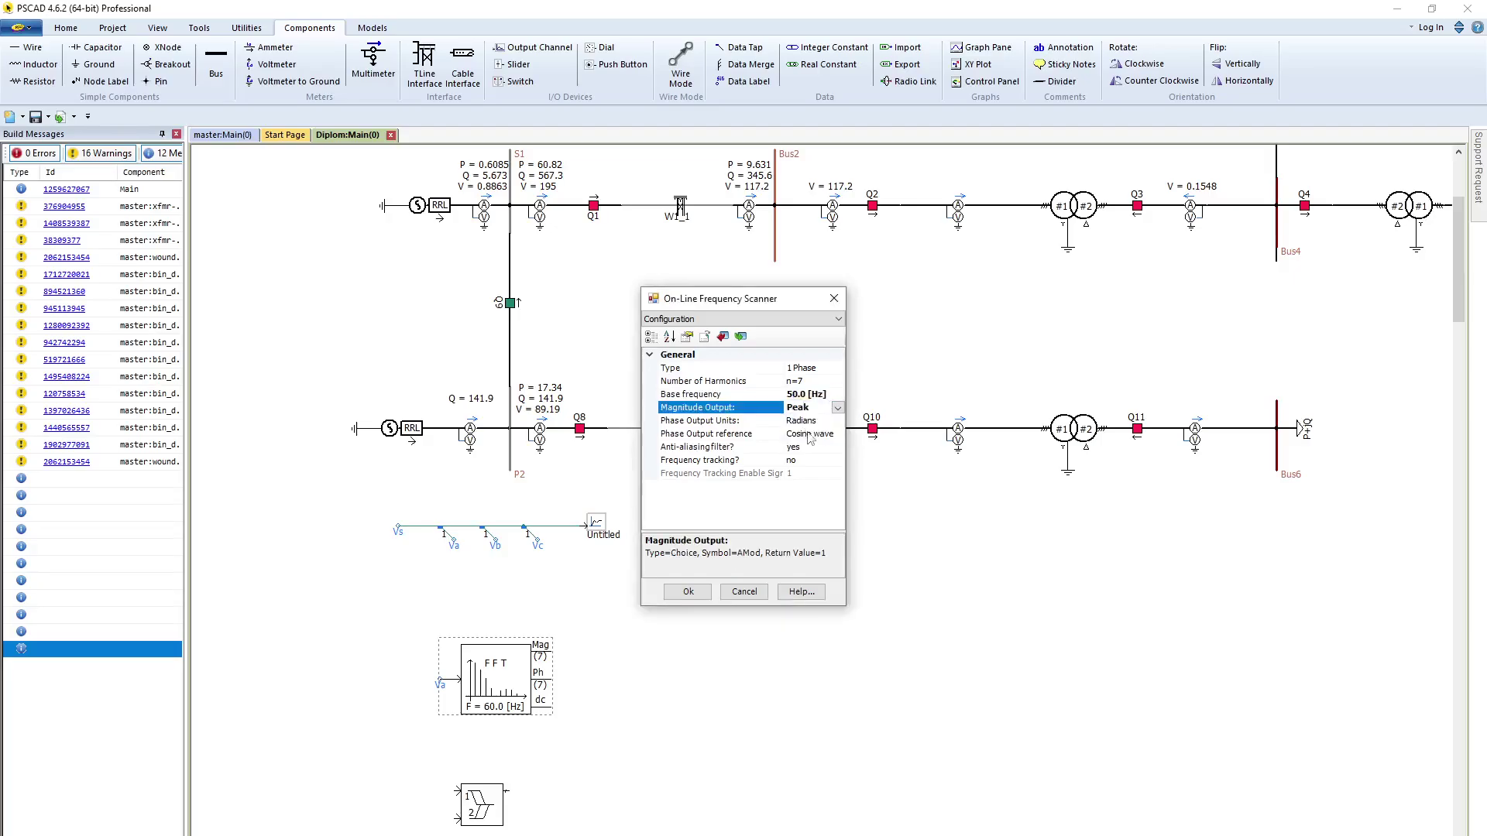
{"action": "left_click", "coordinate": [840, 422]}
{"action": "left_click", "coordinate": [813, 448]}
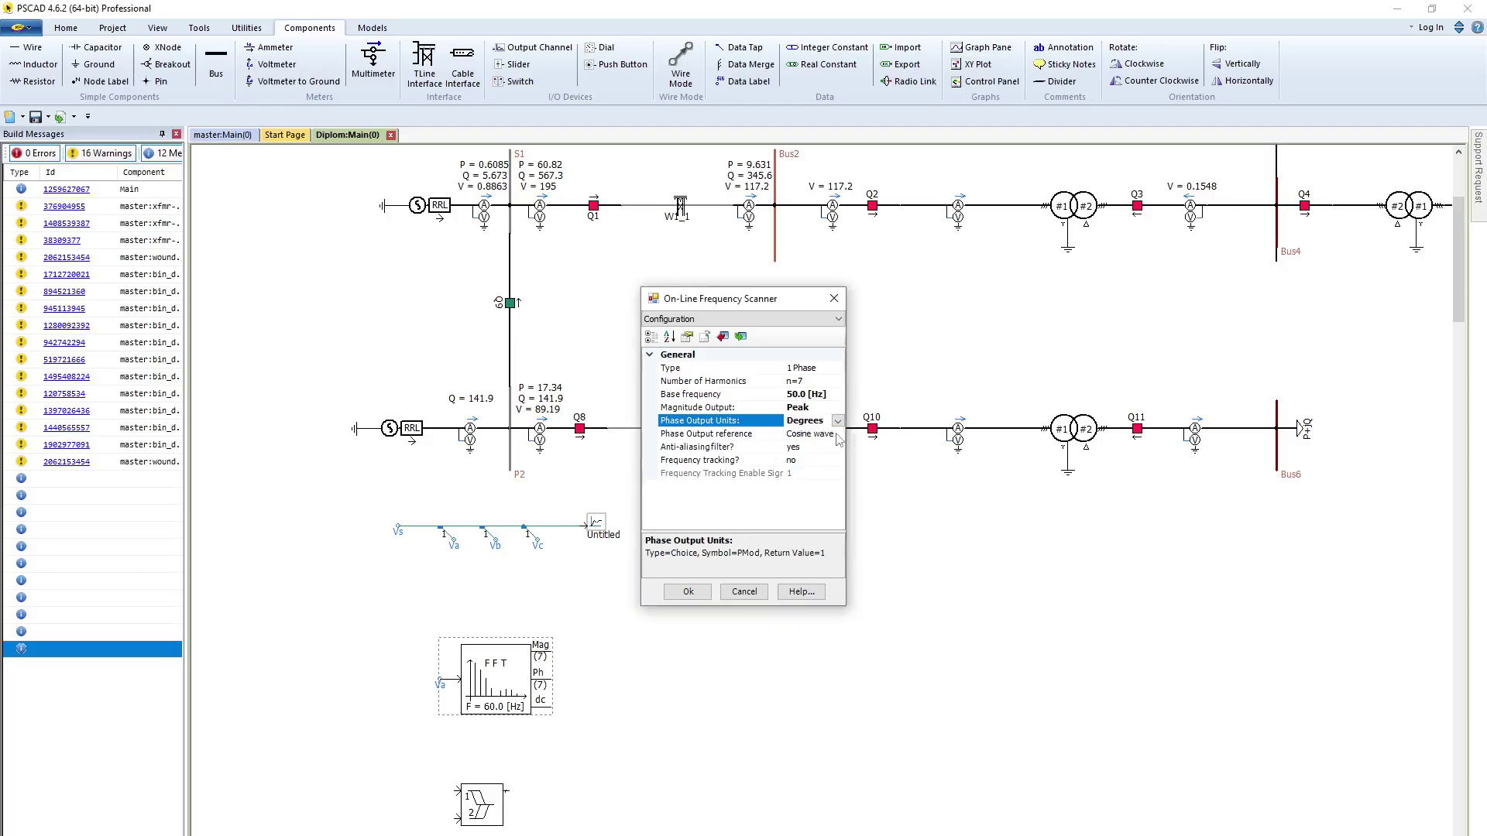
{"action": "left_click", "coordinate": [837, 434]}
{"action": "left_click", "coordinate": [837, 435]}
{"action": "left_click", "coordinate": [805, 461]}
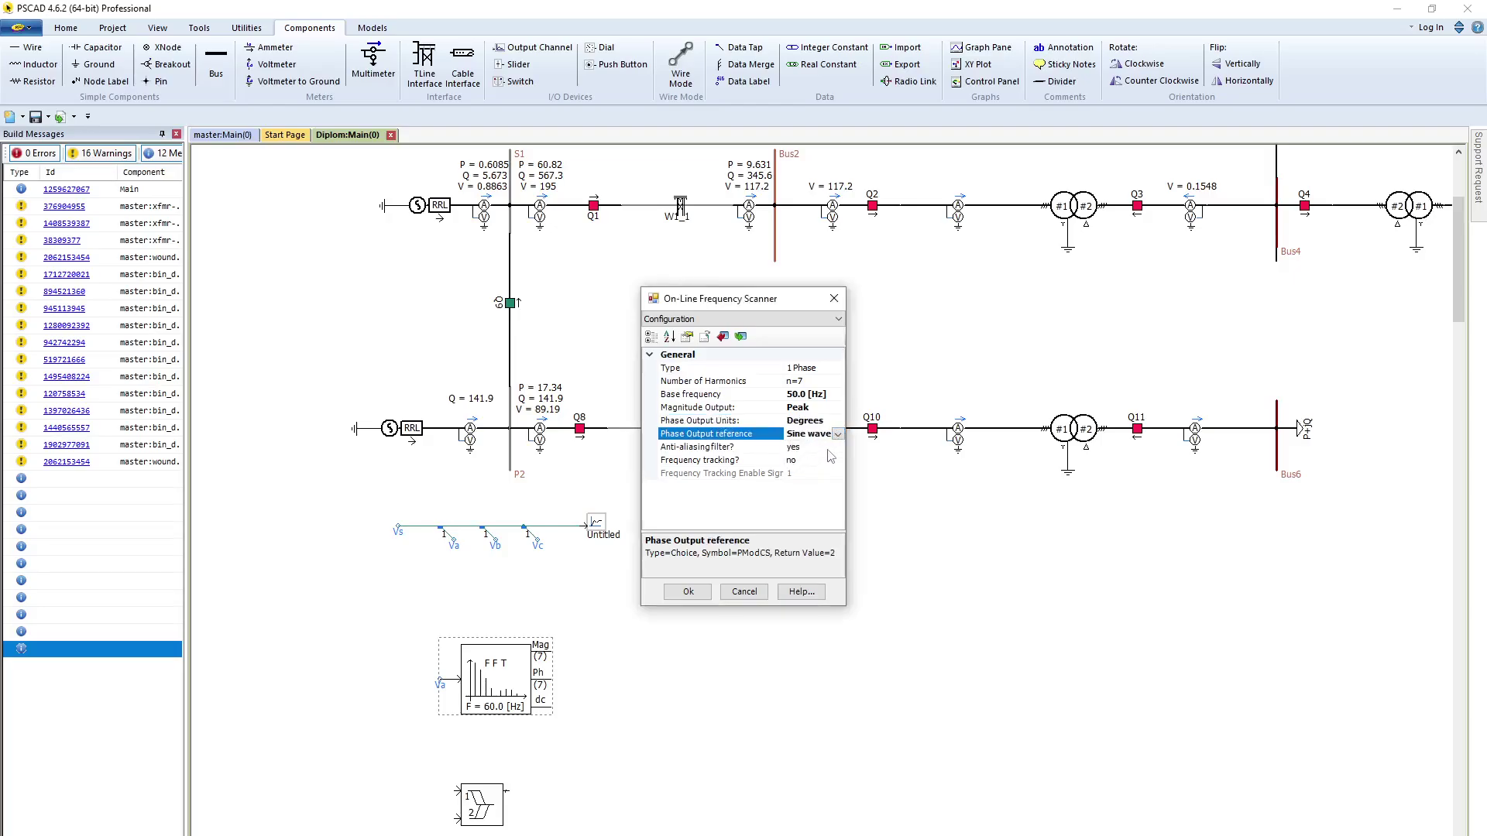
{"action": "left_click", "coordinate": [821, 448]}
{"action": "left_click", "coordinate": [837, 448]}
{"action": "left_click", "coordinate": [806, 465]}
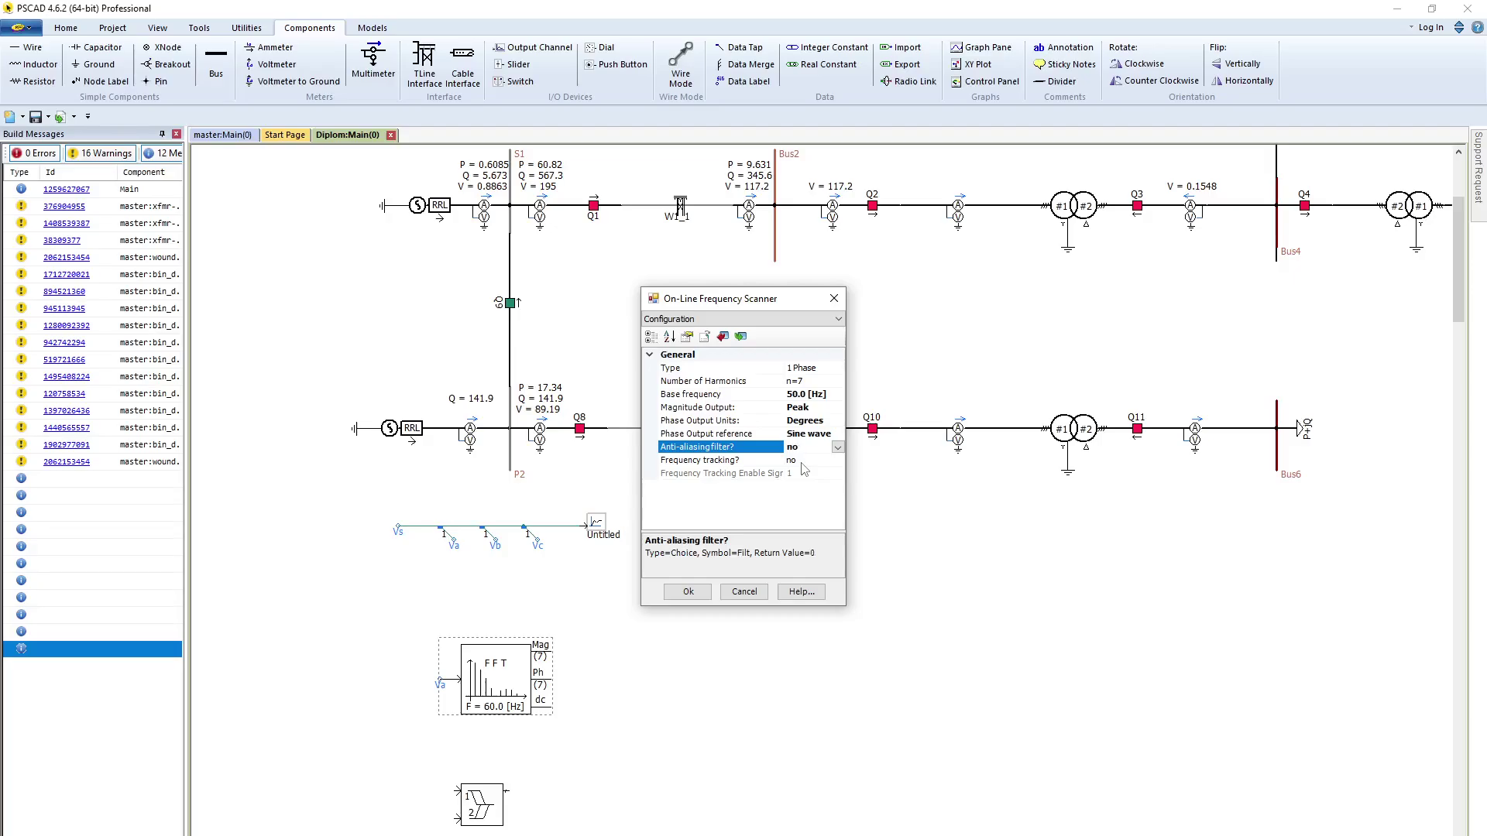
{"action": "left_click", "coordinate": [687, 591]}
Set the Vector Interlace block's output dimension to 14.
{"action": "scroll", "coordinate": [709, 611], "scroll_direction": "down", "scroll_amount": 3}
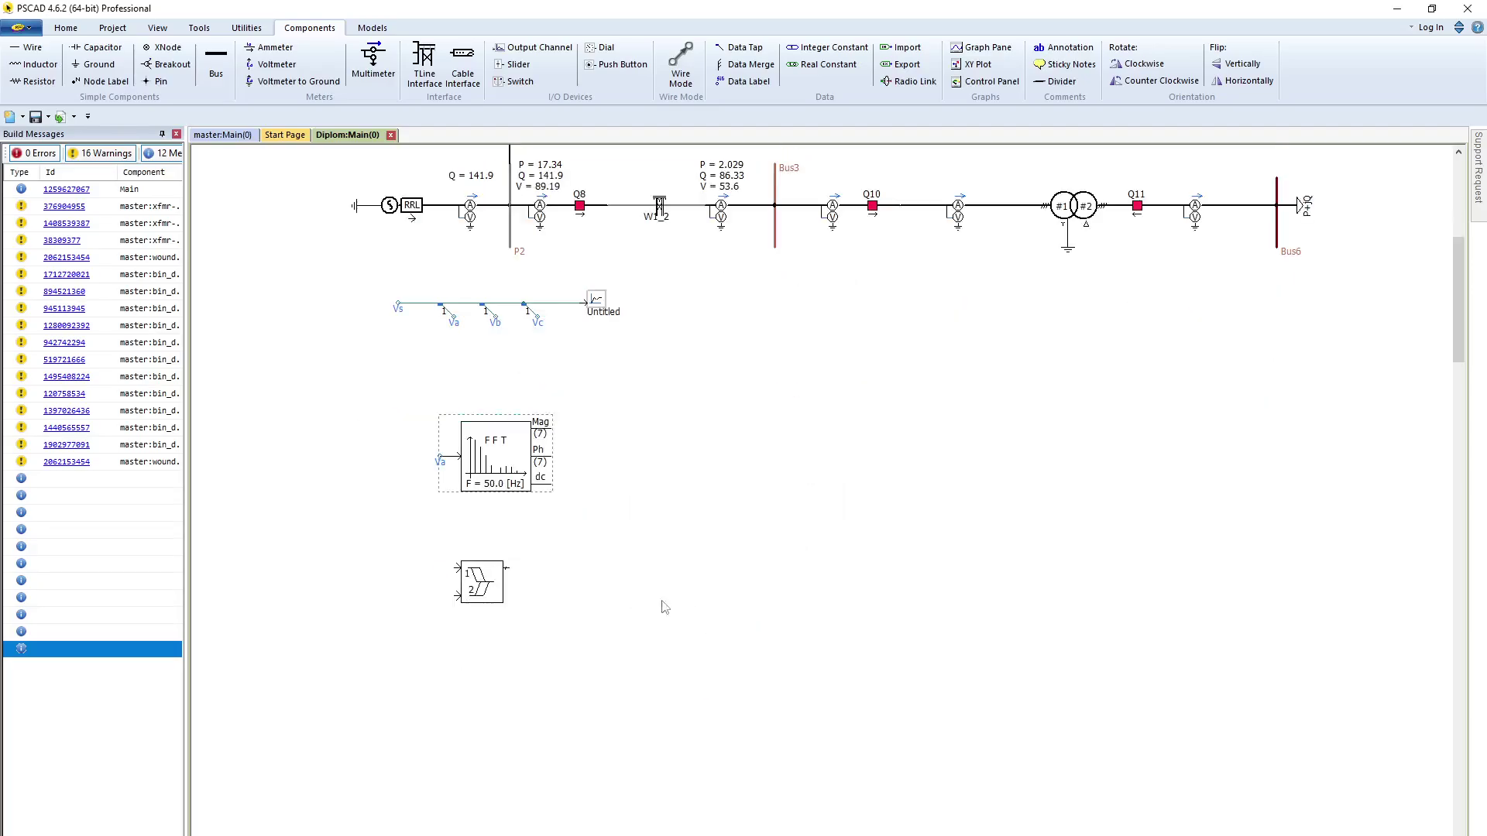
{"action": "double_click", "coordinate": [492, 592]}
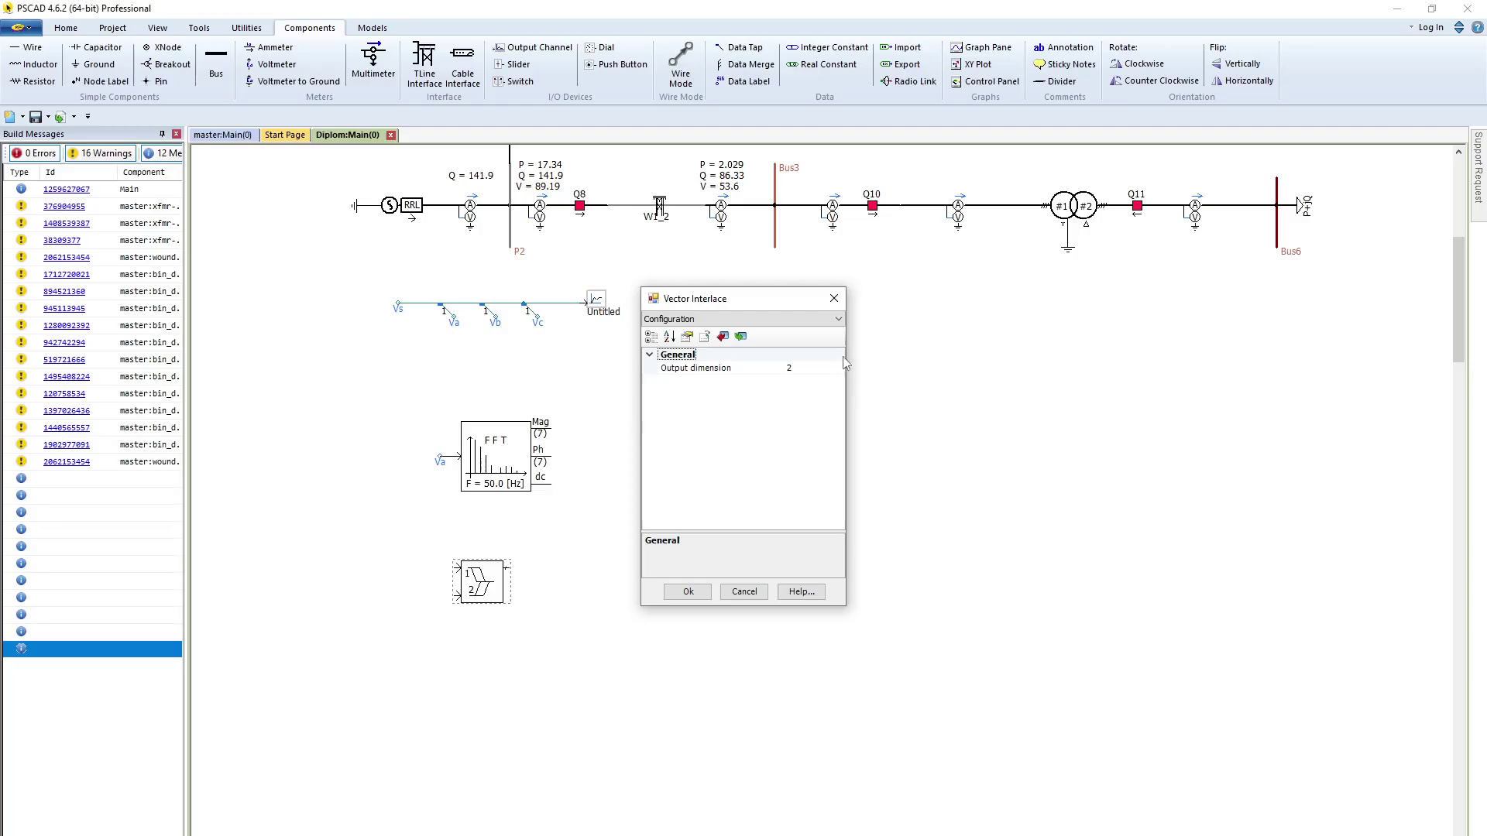
{"action": "left_click", "coordinate": [819, 368]}
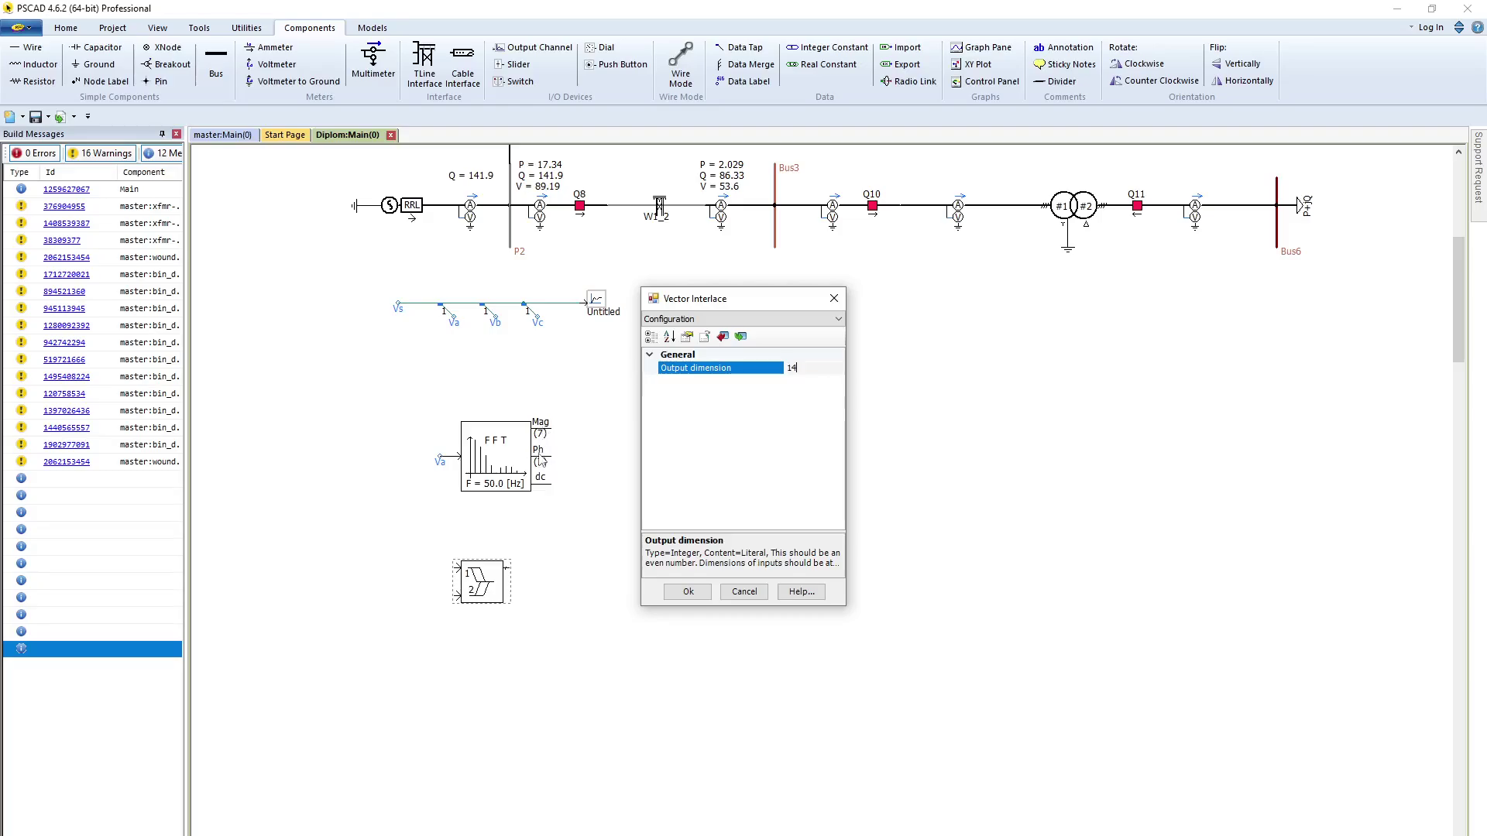
{"action": "left_click", "coordinate": [688, 593]}
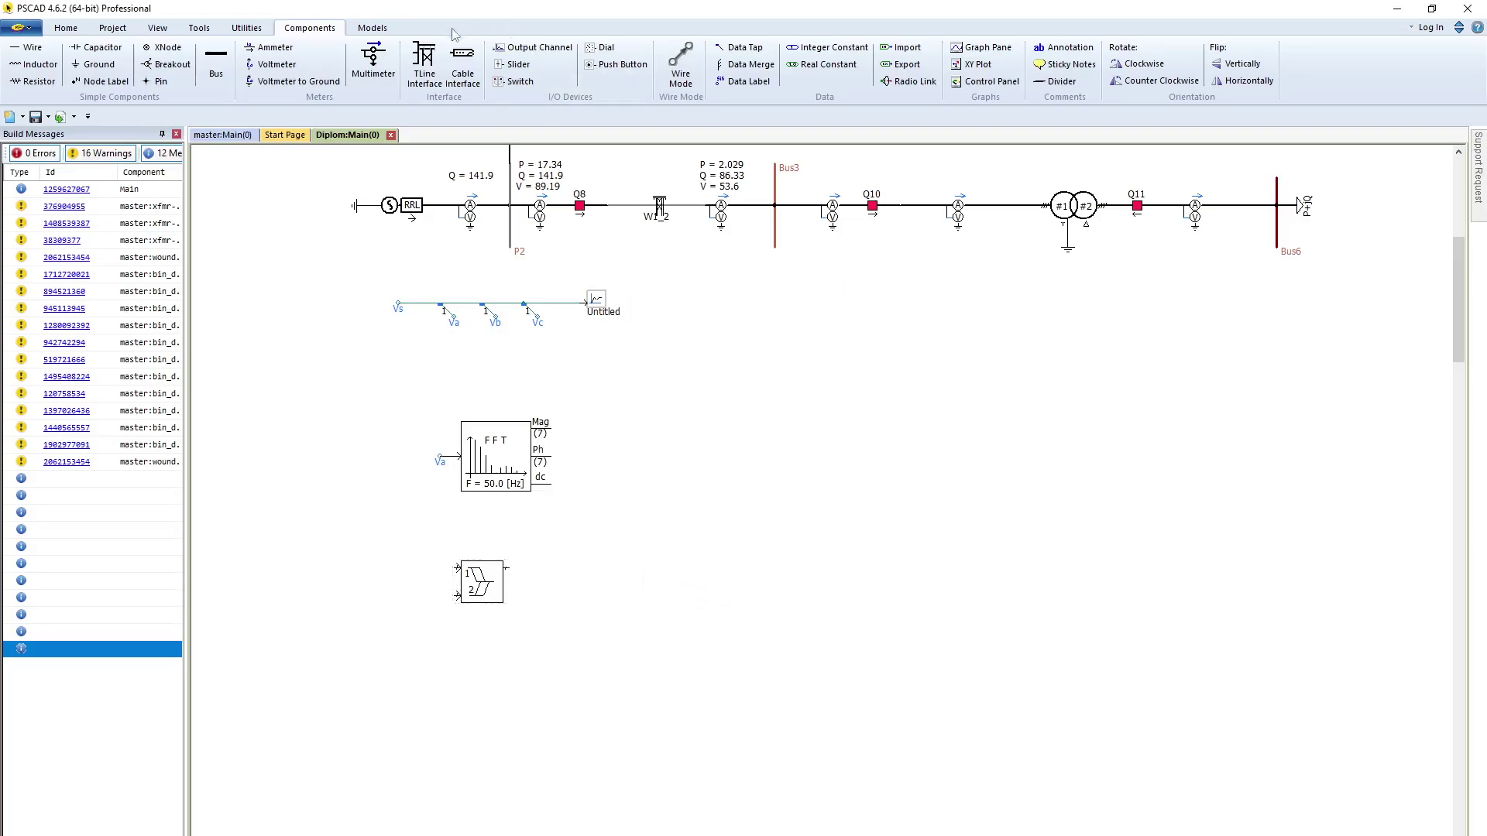
Place two data labels, one above the other, right of the FFT block.
{"action": "left_click", "coordinate": [731, 83]}
{"action": "left_click", "coordinate": [636, 434]}
{"action": "left_click", "coordinate": [731, 83]}
{"action": "left_click", "coordinate": [635, 461]}
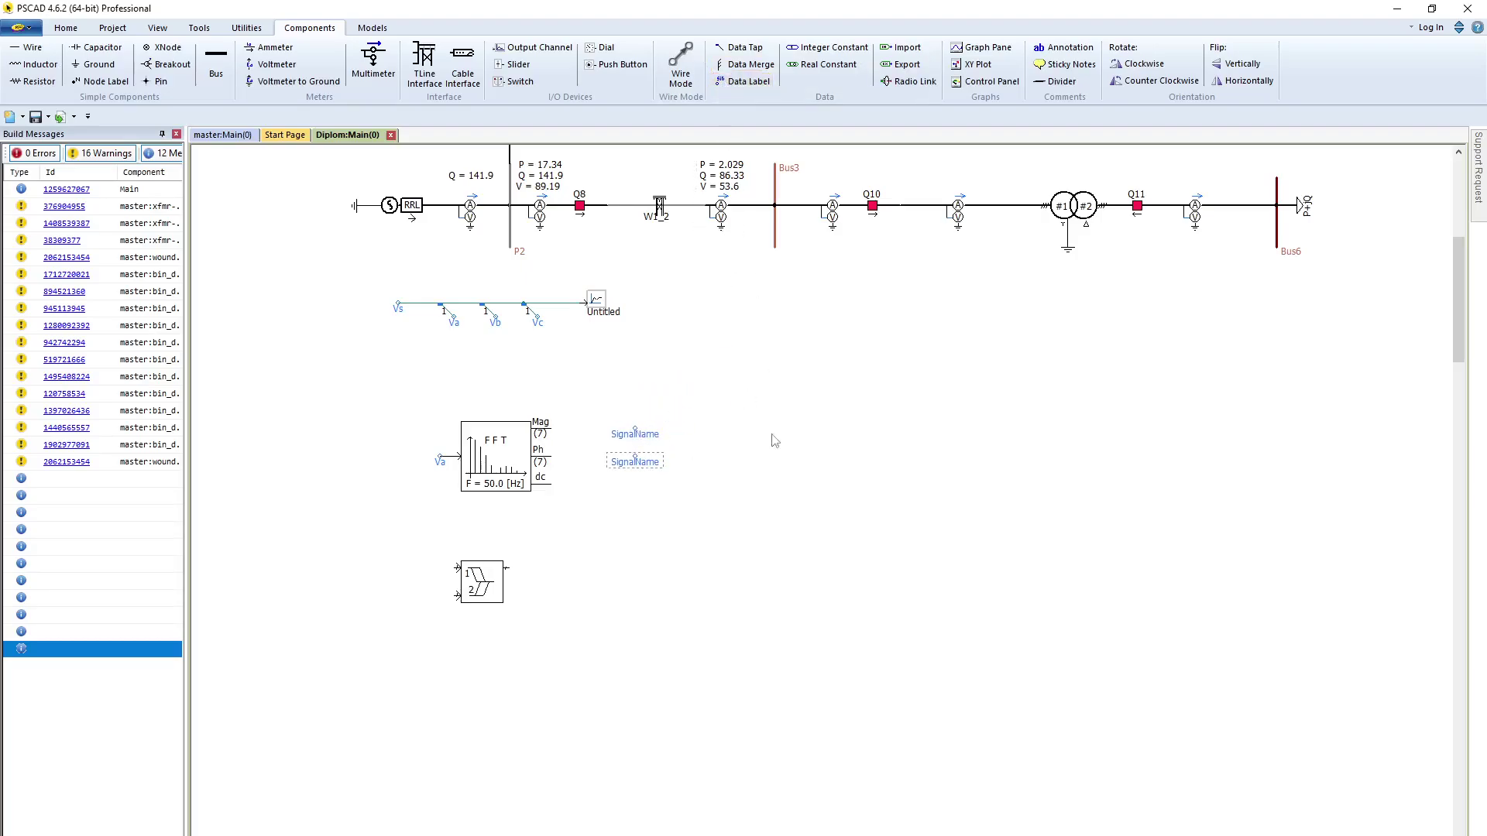
Wire the FFT Mag and Ph outputs to the two data labels.
{"action": "left_click", "coordinate": [682, 59]}
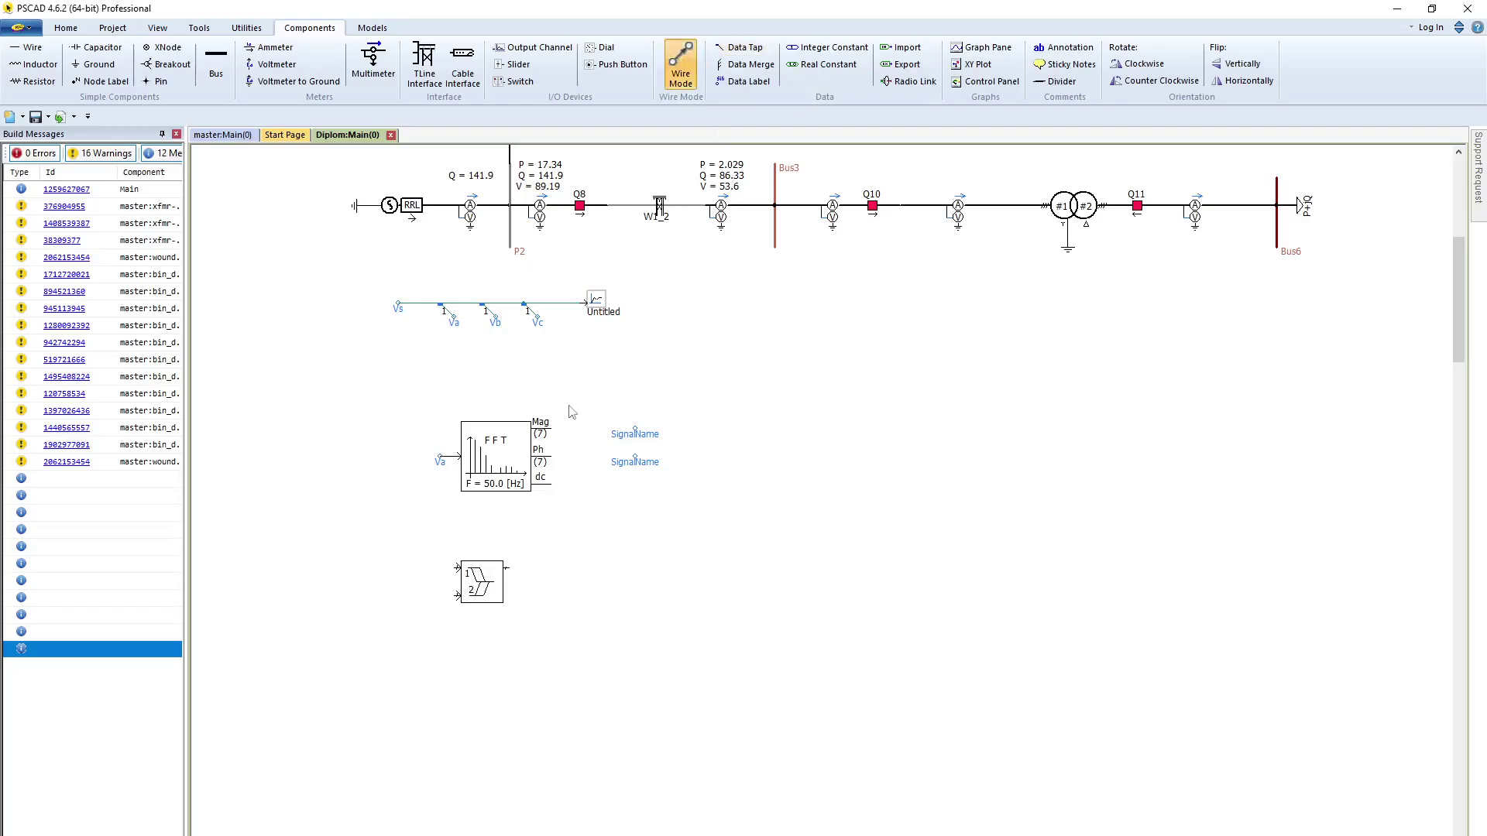
{"action": "left_click", "coordinate": [552, 429]}
{"action": "left_click", "coordinate": [631, 431]}
{"action": "right_click", "coordinate": [647, 433]}
{"action": "left_click", "coordinate": [552, 457]}
{"action": "left_click", "coordinate": [635, 456]}
{"action": "right_click", "coordinate": [637, 458]}
{"action": "key", "text": "Escape"}
{"action": "mouse_move", "coordinate": [651, 430]}
{"action": "left_mouse_down"}
{"action": "mouse_move", "coordinate": [702, 432]}
{"action": "mouse_move", "coordinate": [666, 435]}
{"action": "left_mouse_up"}
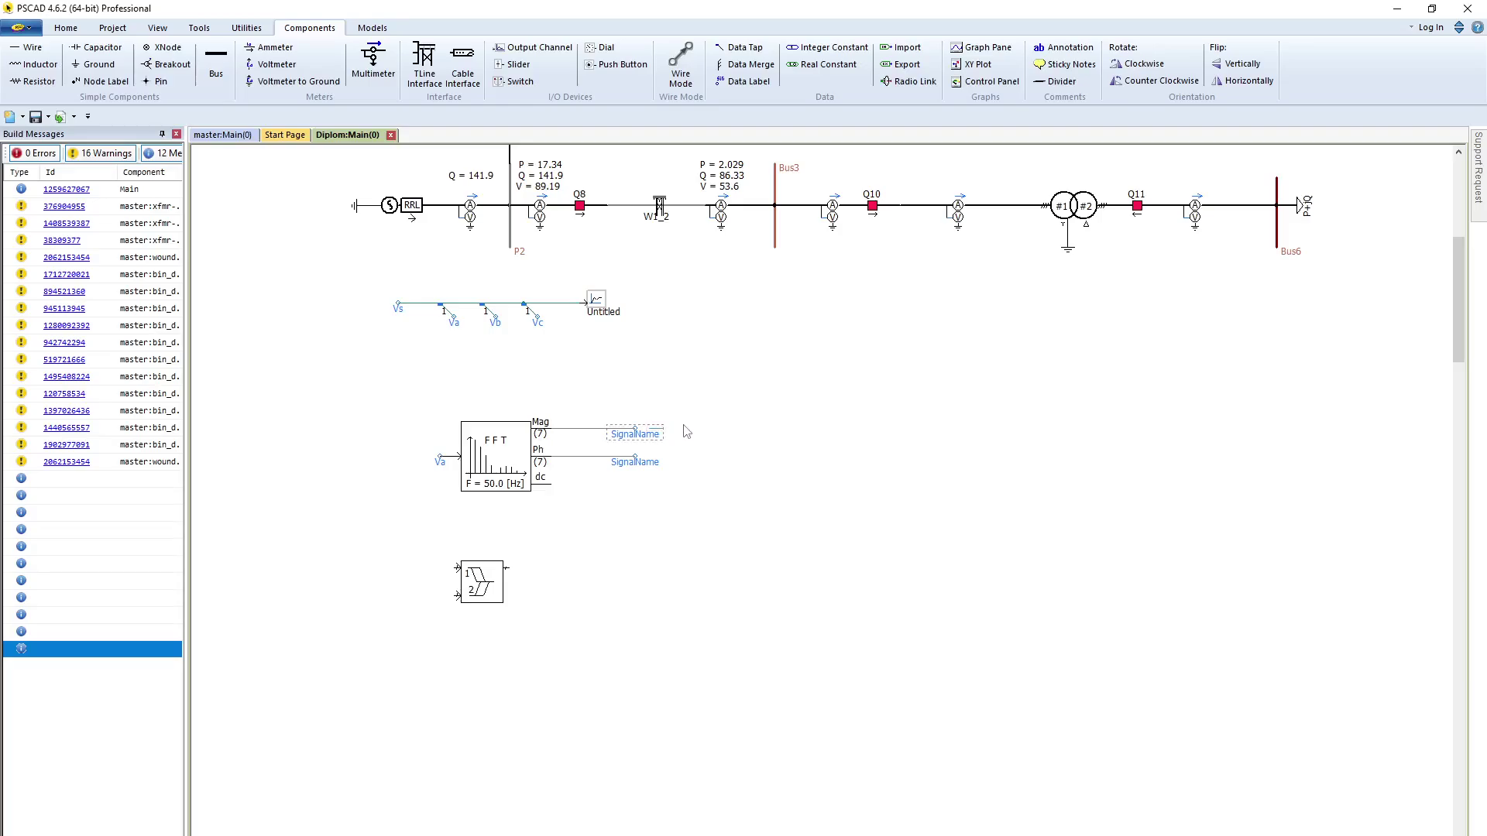
{"action": "left_click", "coordinate": [687, 432]}
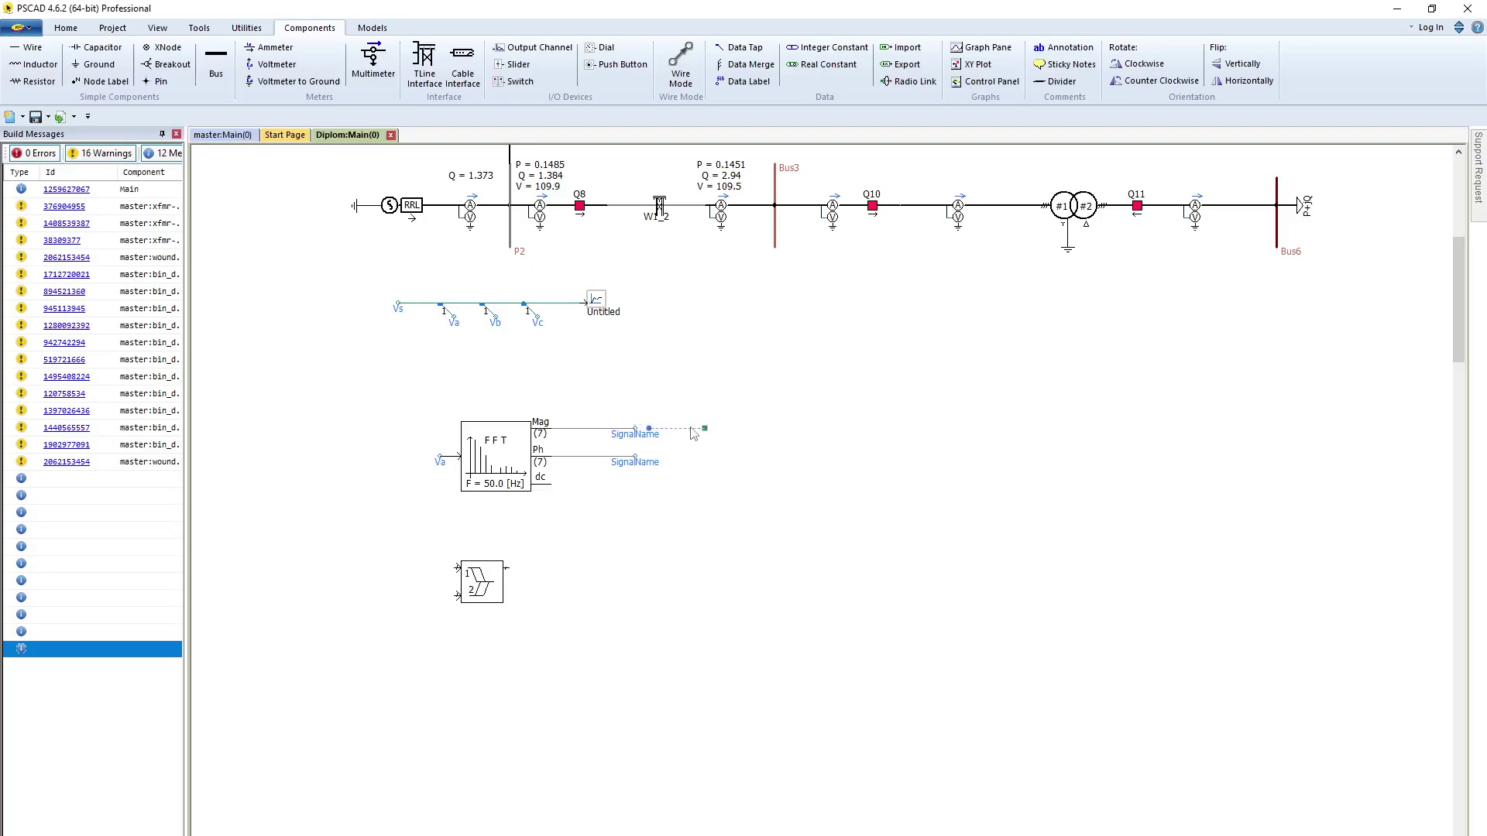
Rename the Mag output label's data signal to Magnitude.
{"action": "double_click", "coordinate": [649, 436]}
{"action": "left_click", "coordinate": [811, 366]}
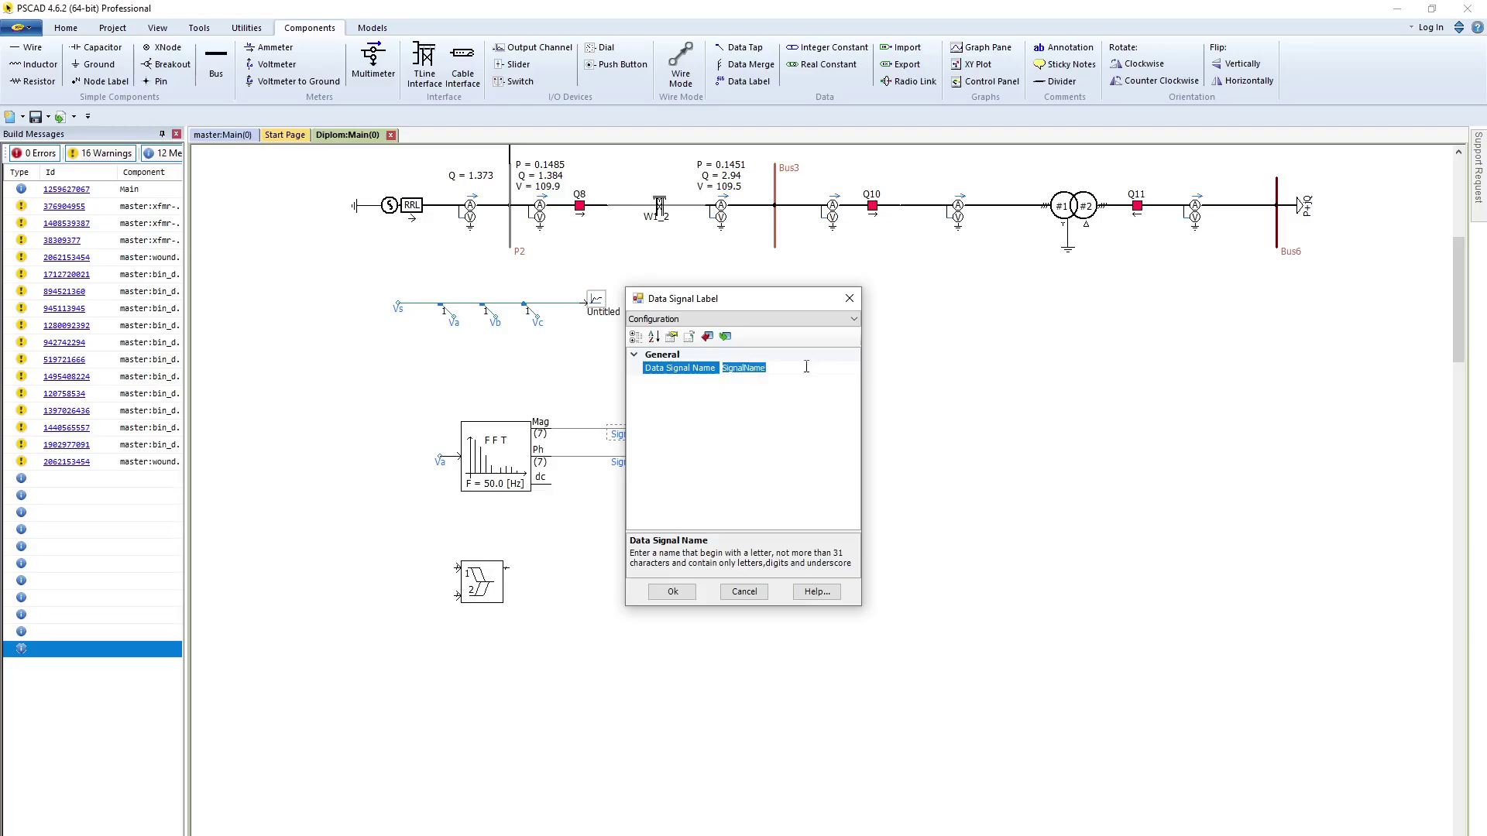
{"action": "type", "text": "magn"}
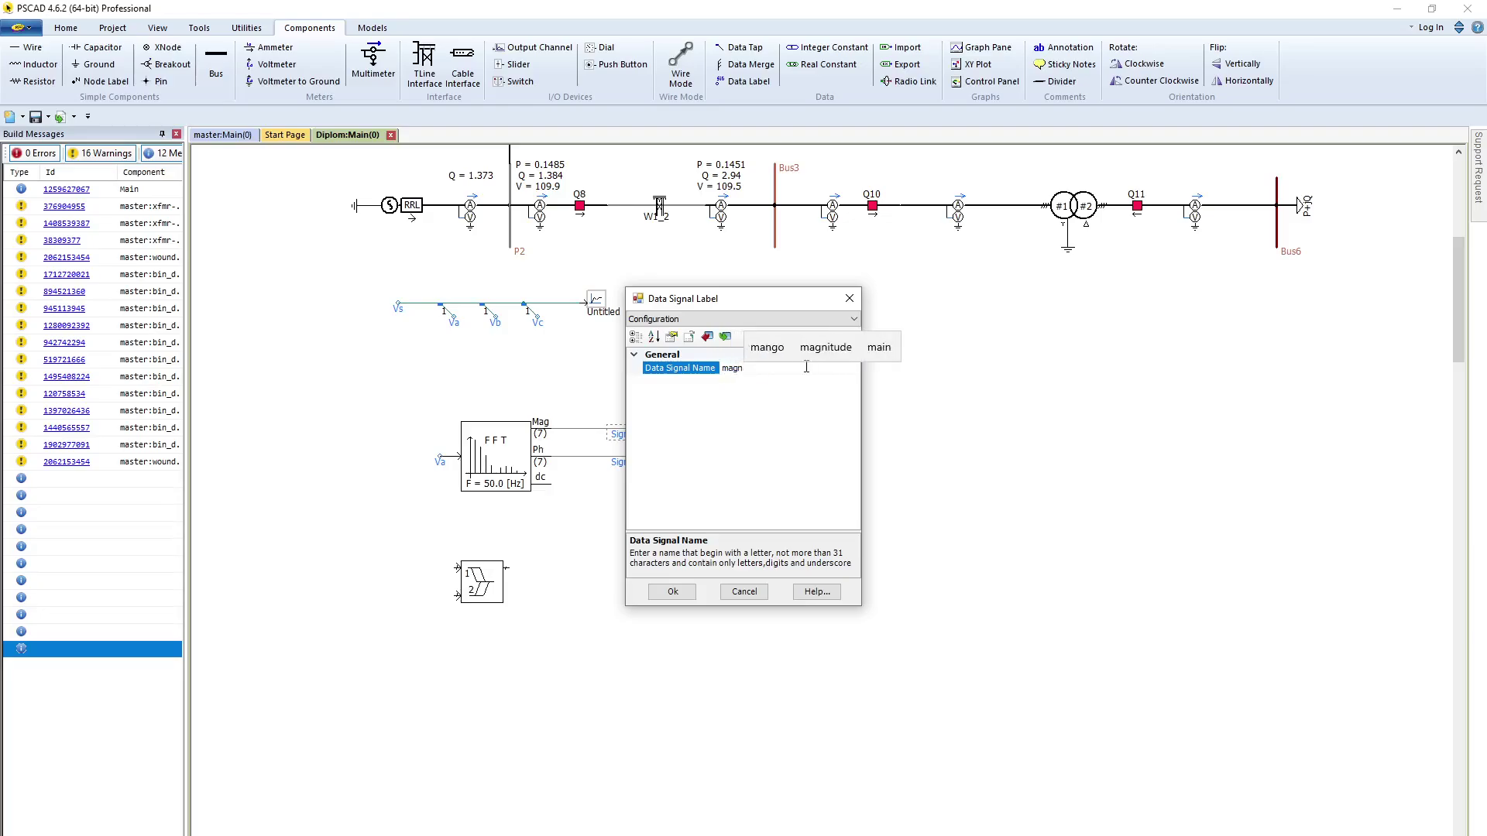
{"action": "key", "text": "Up"}
{"action": "key", "text": "Right"}
{"action": "key", "text": "Return"}
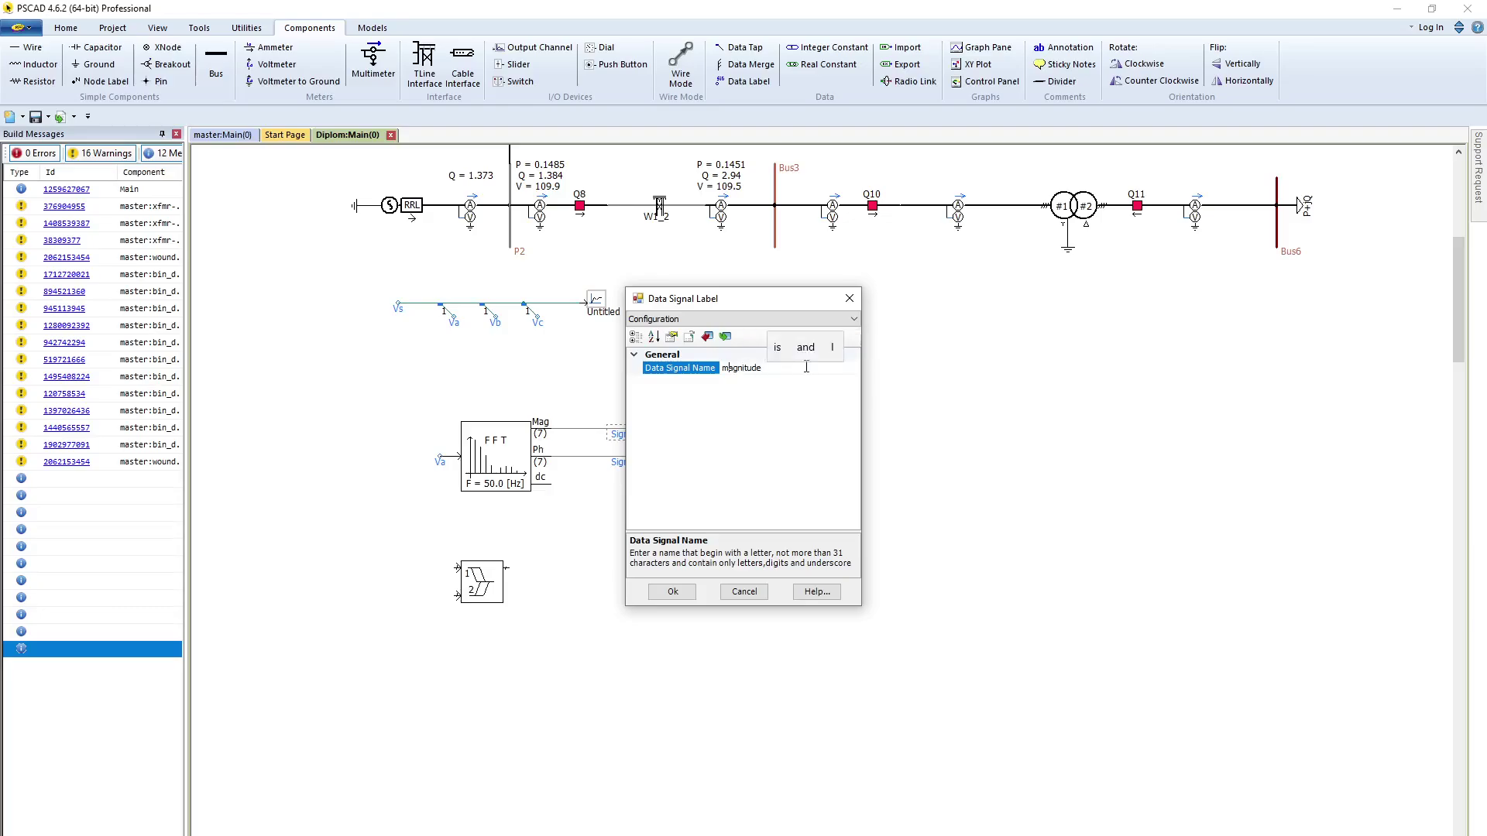
{"action": "key", "text": "Return"}
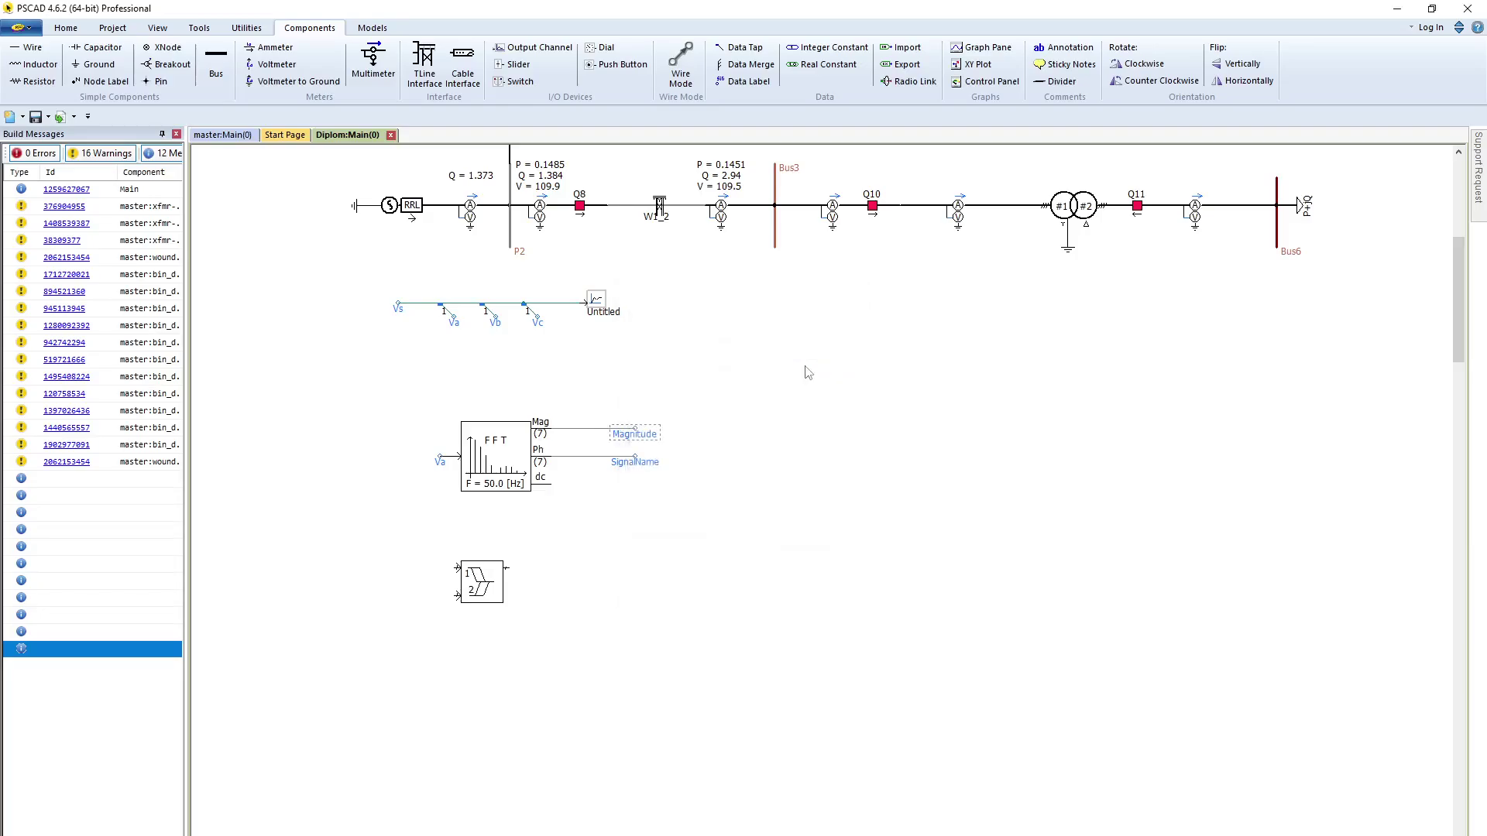
Rename the Ph output label to Phase and box-select both labels.
{"action": "double_click", "coordinate": [640, 468]}
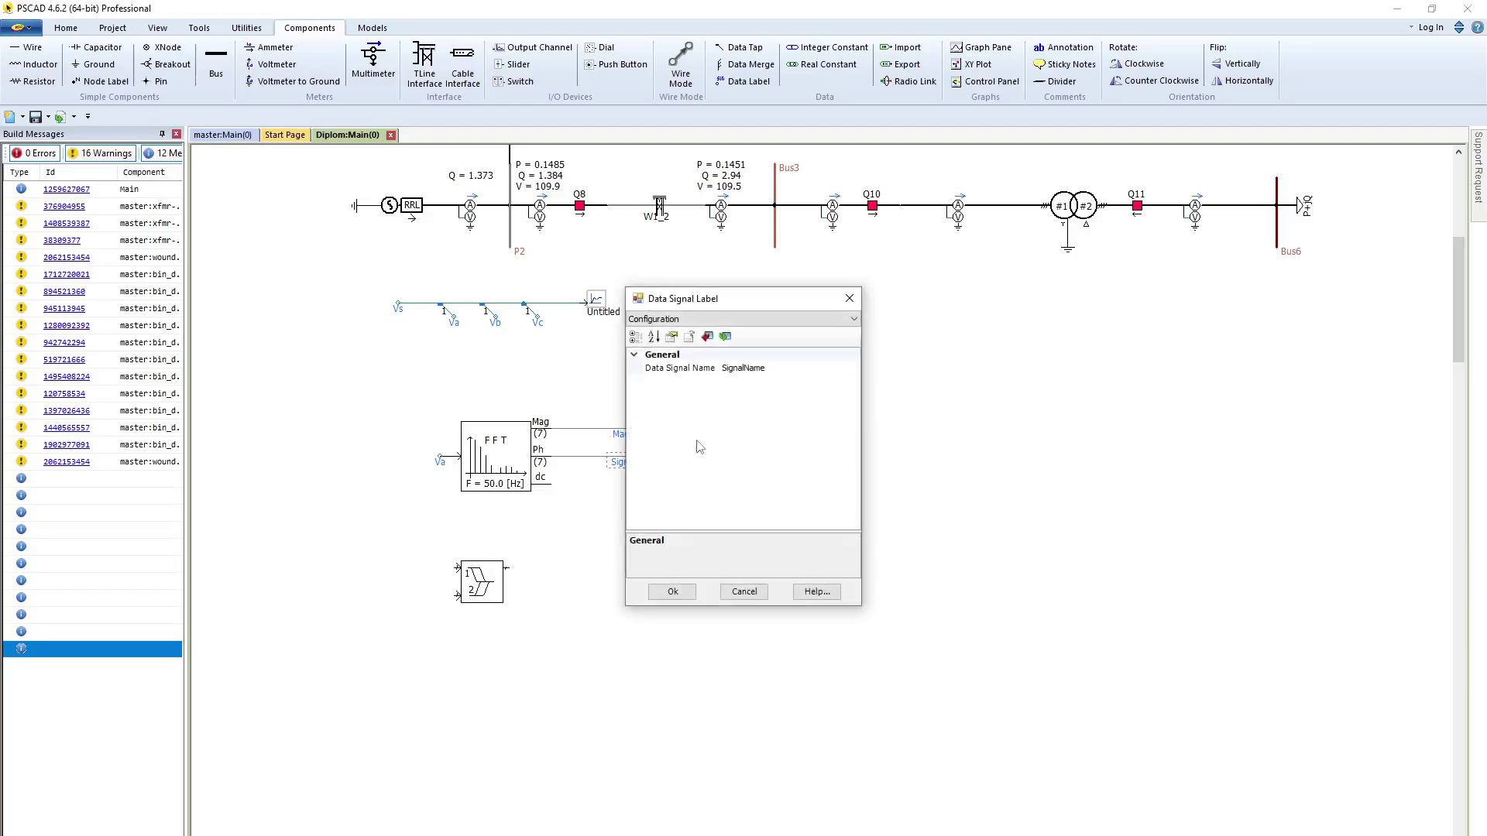
{"action": "left_click", "coordinate": [784, 378]}
{"action": "type", "text": "phas"}
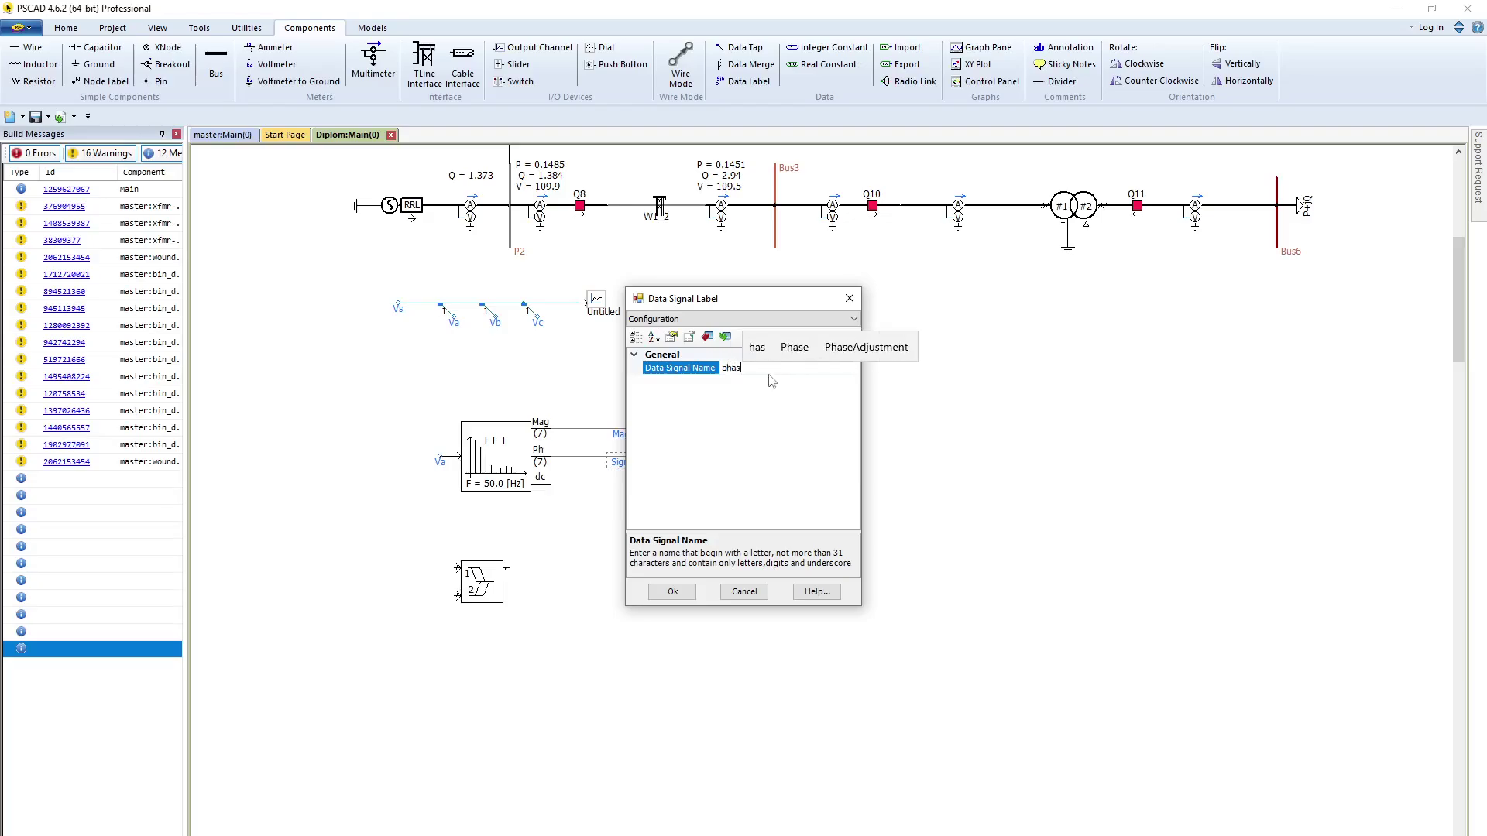
{"action": "key", "text": "Up"}
{"action": "key", "text": "Right"}
{"action": "key", "text": "Return"}
{"action": "key", "text": "Return"}
{"action": "key", "text": "Return"}
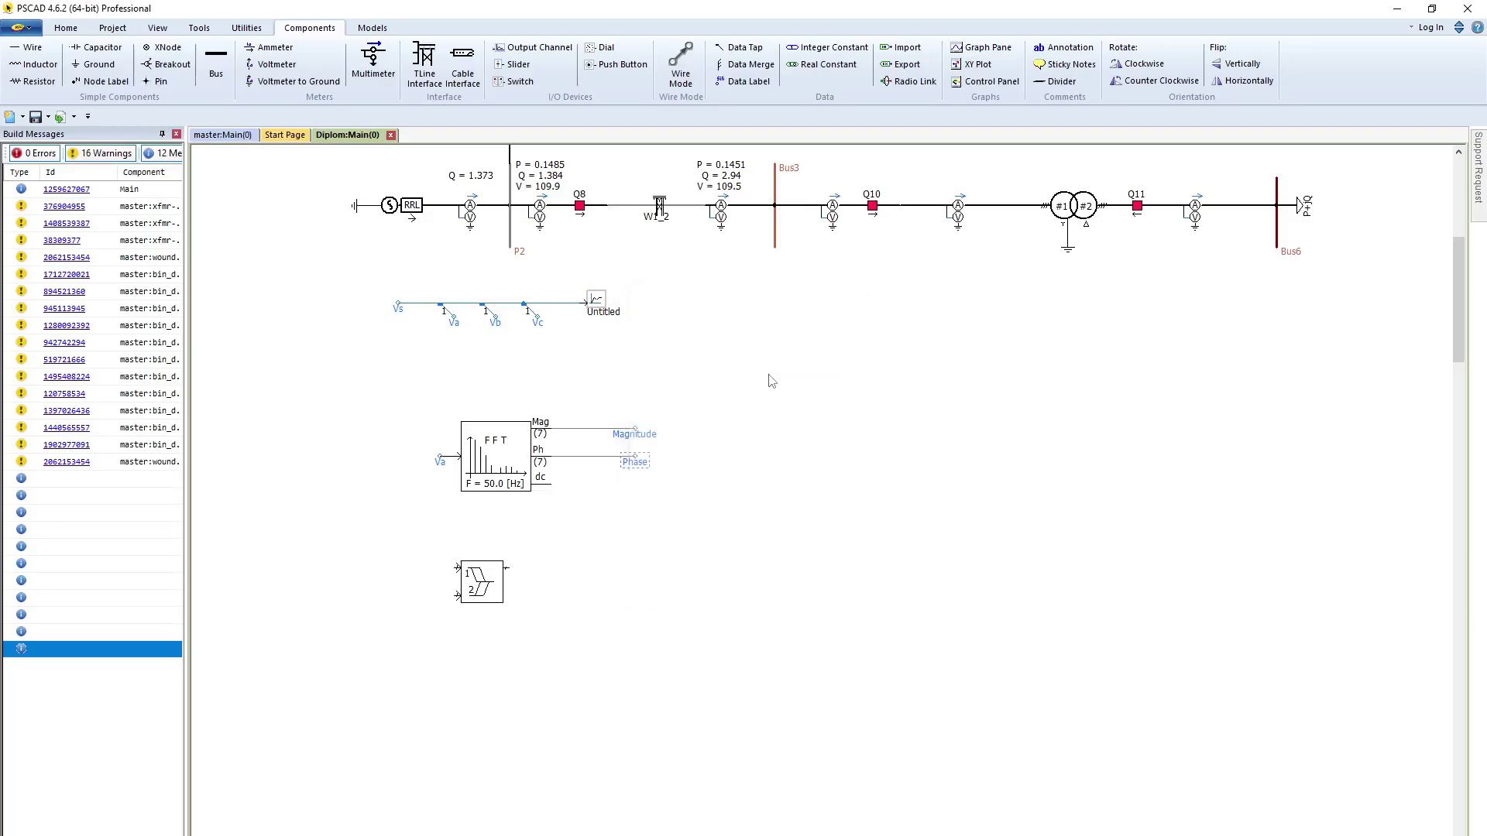
{"action": "left_click", "coordinate": [763, 442]}
{"action": "left_click_drag", "start_coordinate": [611, 393], "coordinate": [682, 543]}
{"action": "left_click", "coordinate": [688, 530]}
Paste Magnitude and Phase labels and wire them to the Vector Interlace block's two inputs.
{"action": "key", "text": "ctrl+v"}
{"action": "left_click", "coordinate": [413, 581]}
{"action": "left_click", "coordinate": [681, 65]}
{"action": "left_click", "coordinate": [413, 568]}
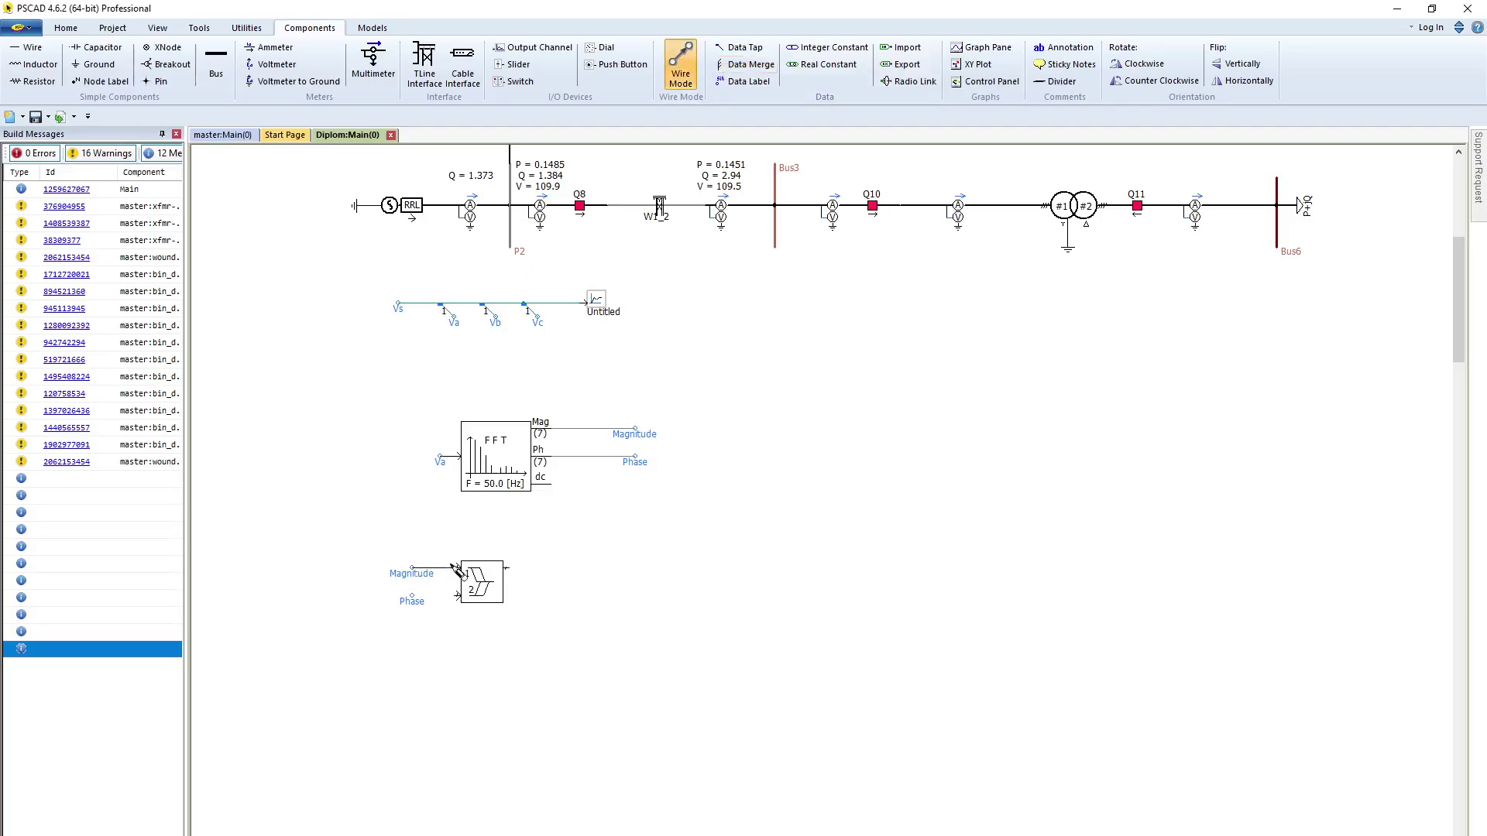
{"action": "right_click", "coordinate": [454, 568]}
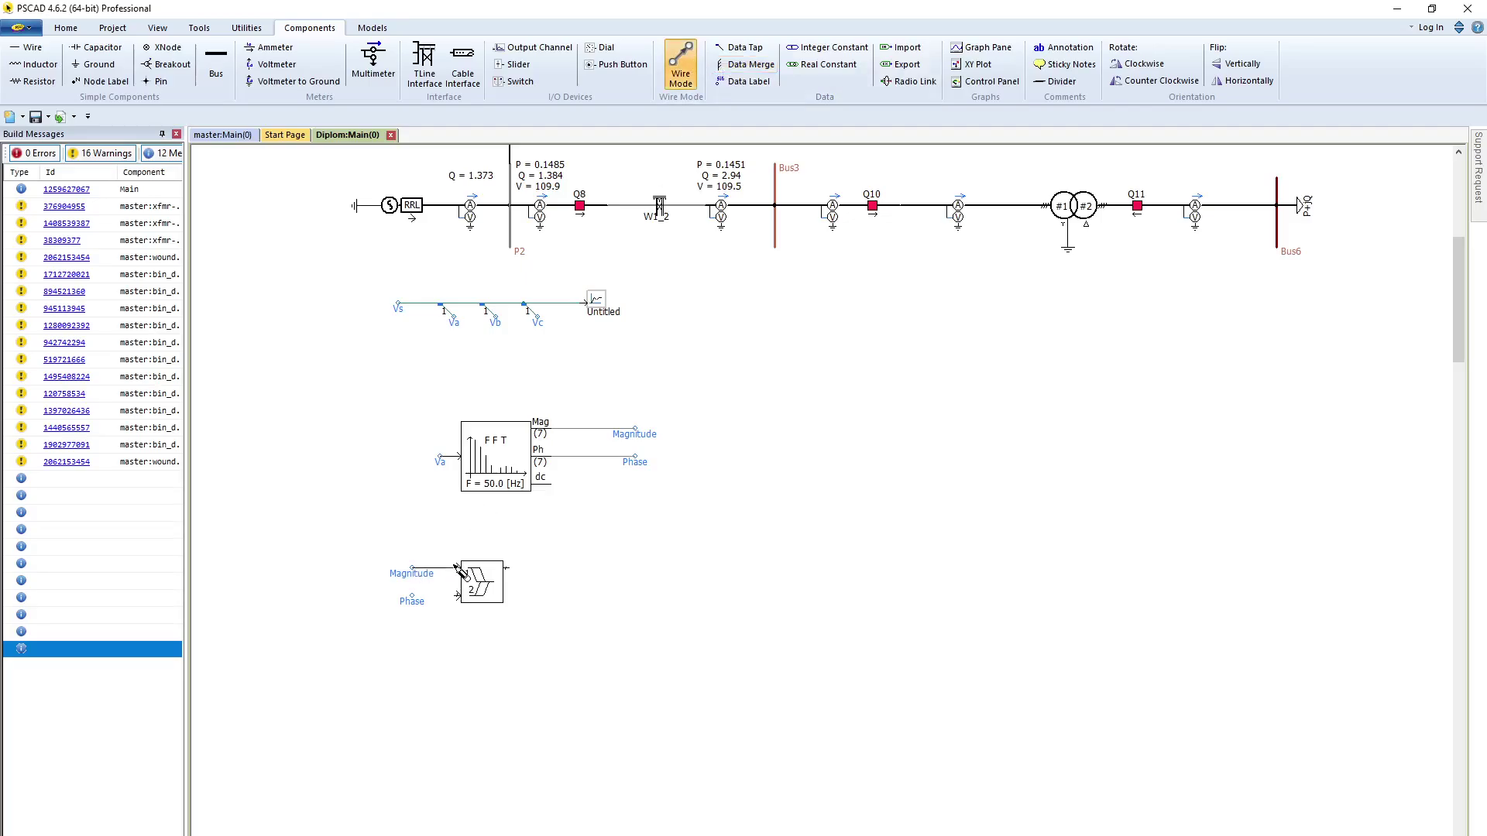
{"action": "left_click", "coordinate": [413, 596]}
{"action": "right_click", "coordinate": [458, 596]}
{"action": "key", "text": "Escape"}
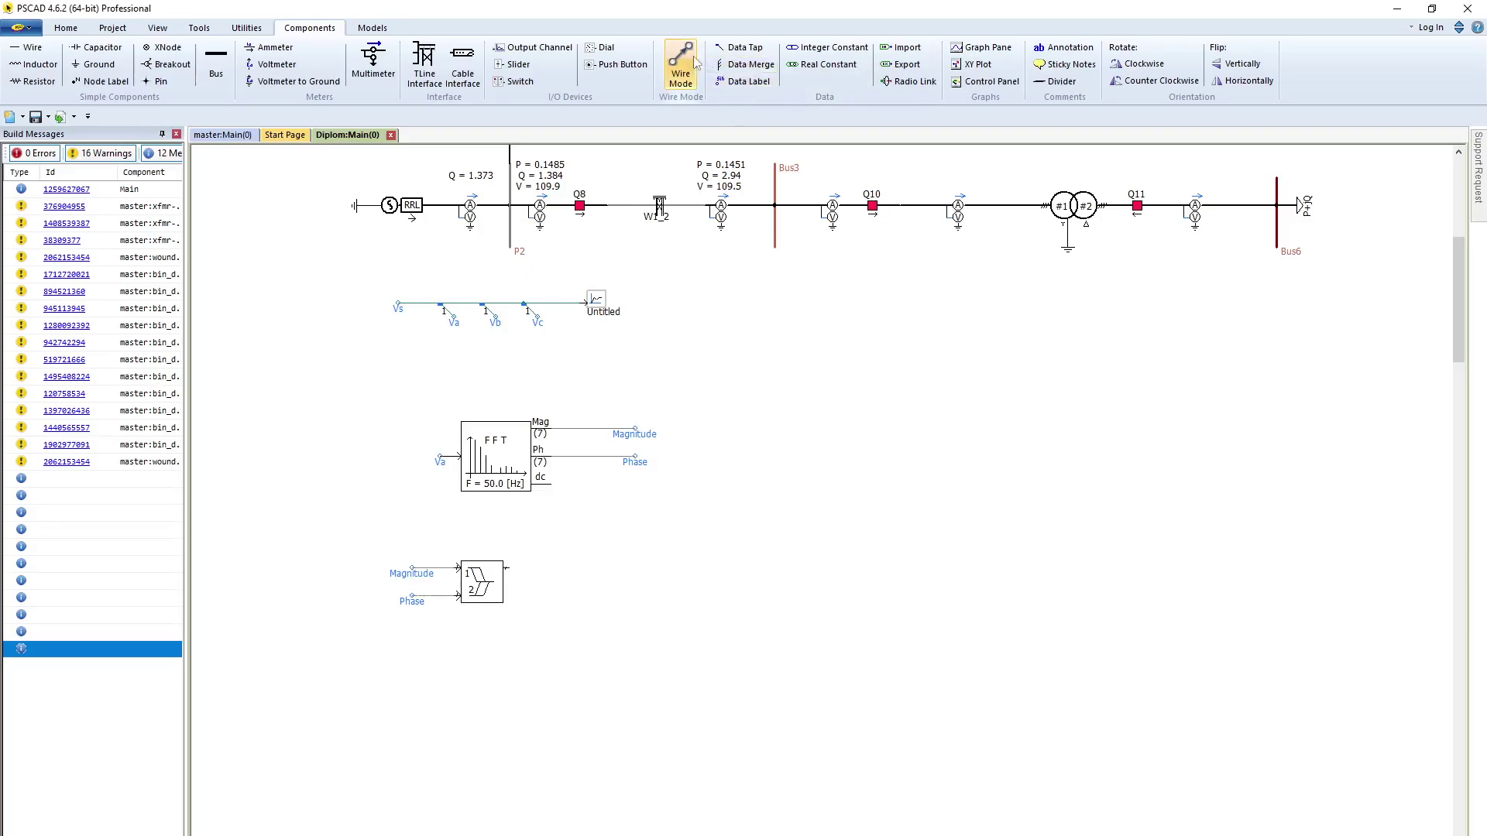
Add an output channel at the block's output and title it Phasor.
{"action": "left_click", "coordinate": [562, 54]}
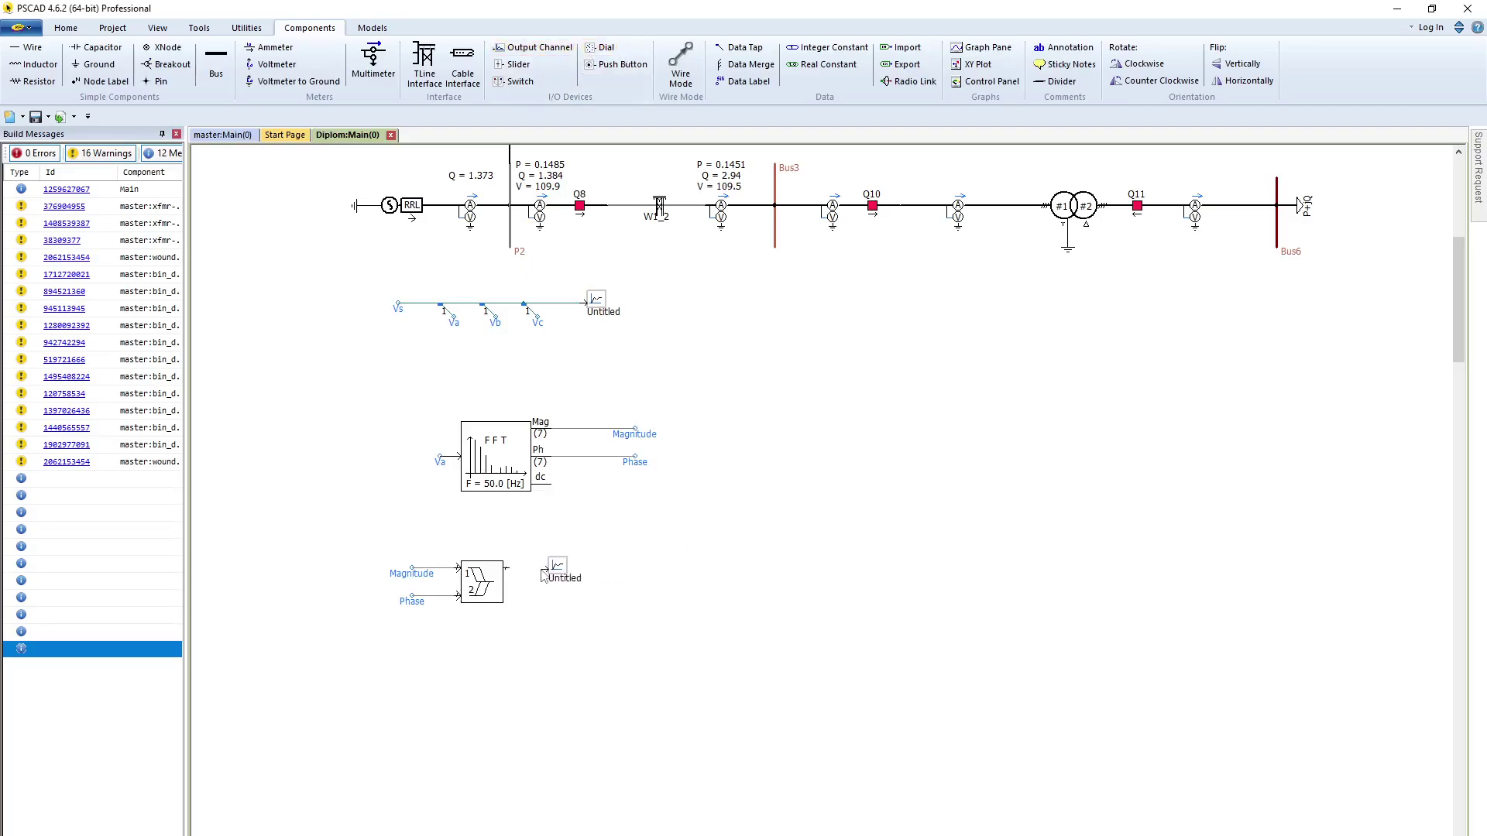
{"action": "left_click", "coordinate": [513, 575]}
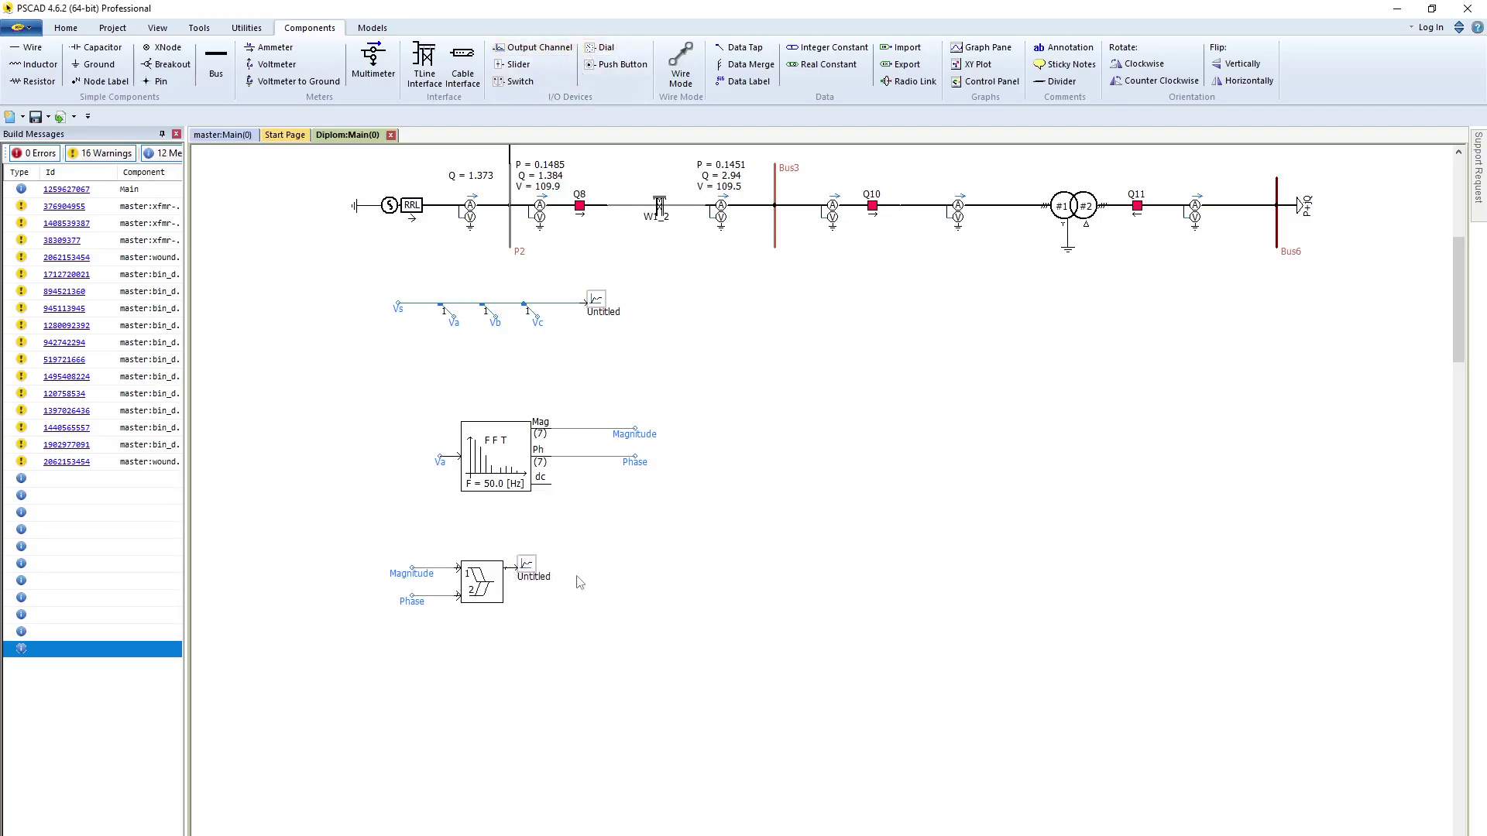
{"action": "left_click", "coordinate": [553, 582]}
{"action": "double_click", "coordinate": [557, 578]}
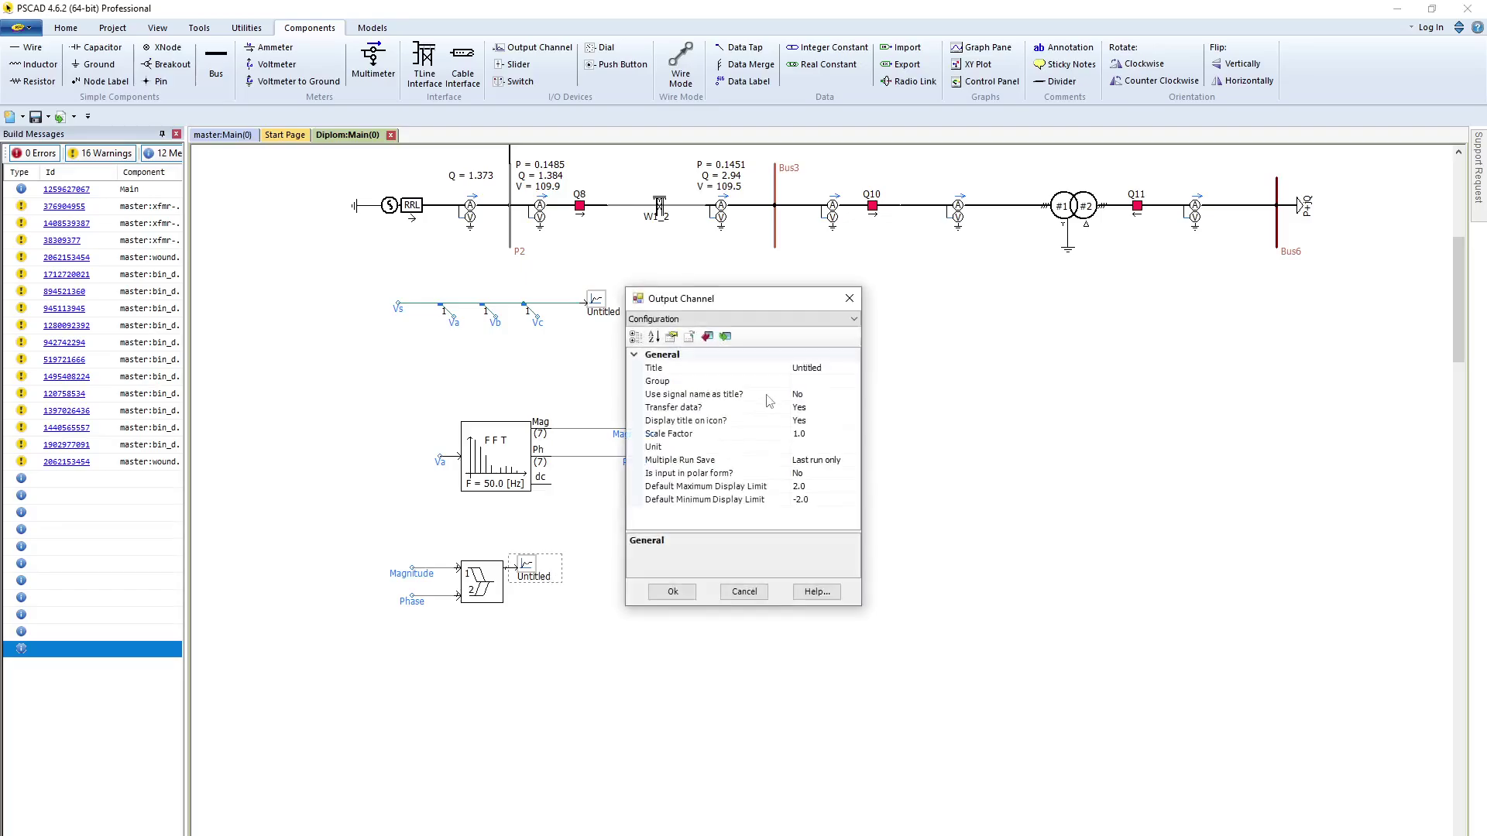
{"action": "left_click", "coordinate": [832, 370]}
{"action": "type", "text": "Ph"}
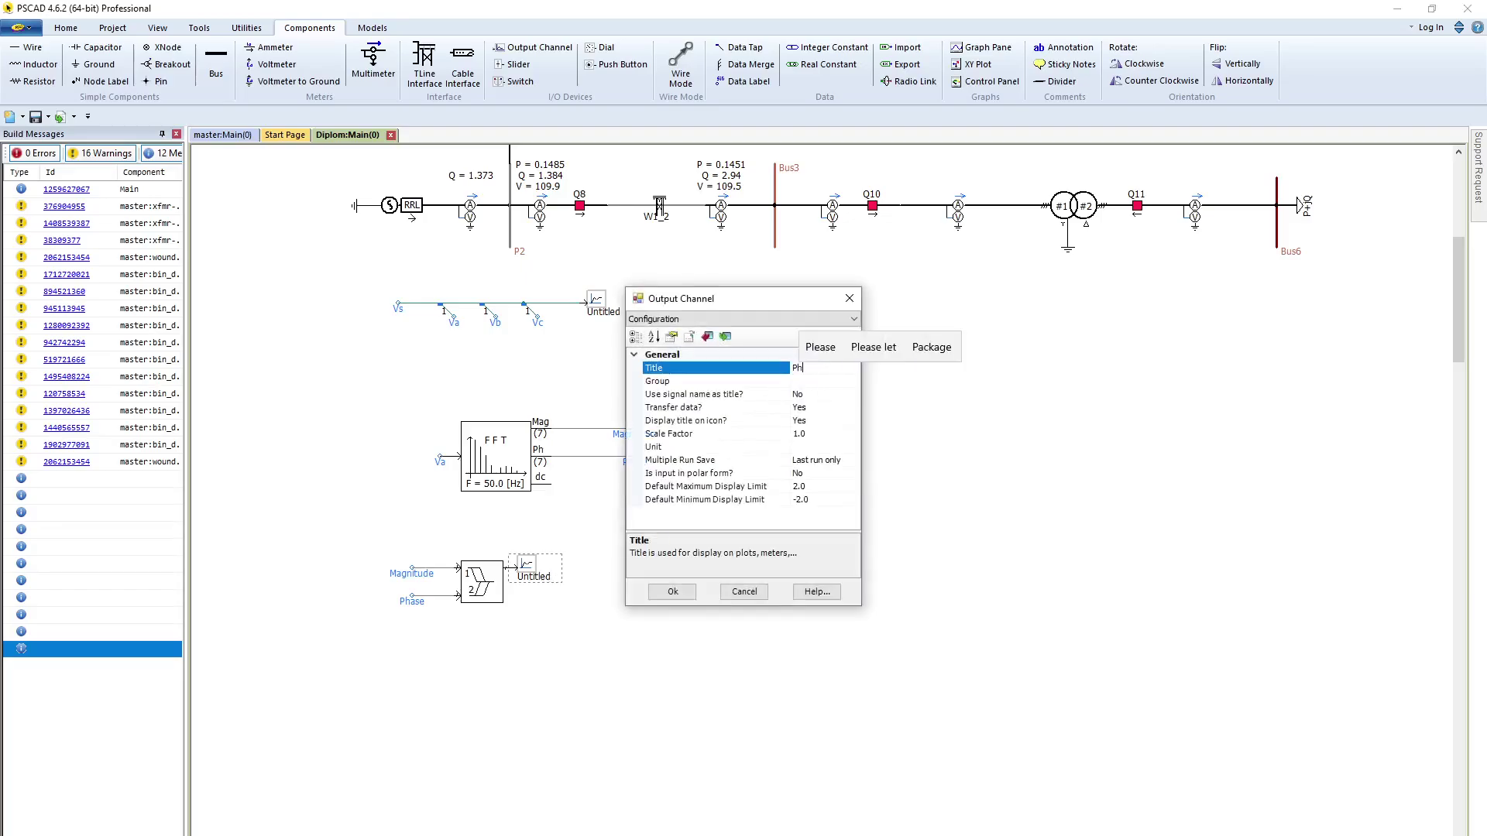
{"action": "type", "text": "asor"}
{"action": "key", "text": "Return"}
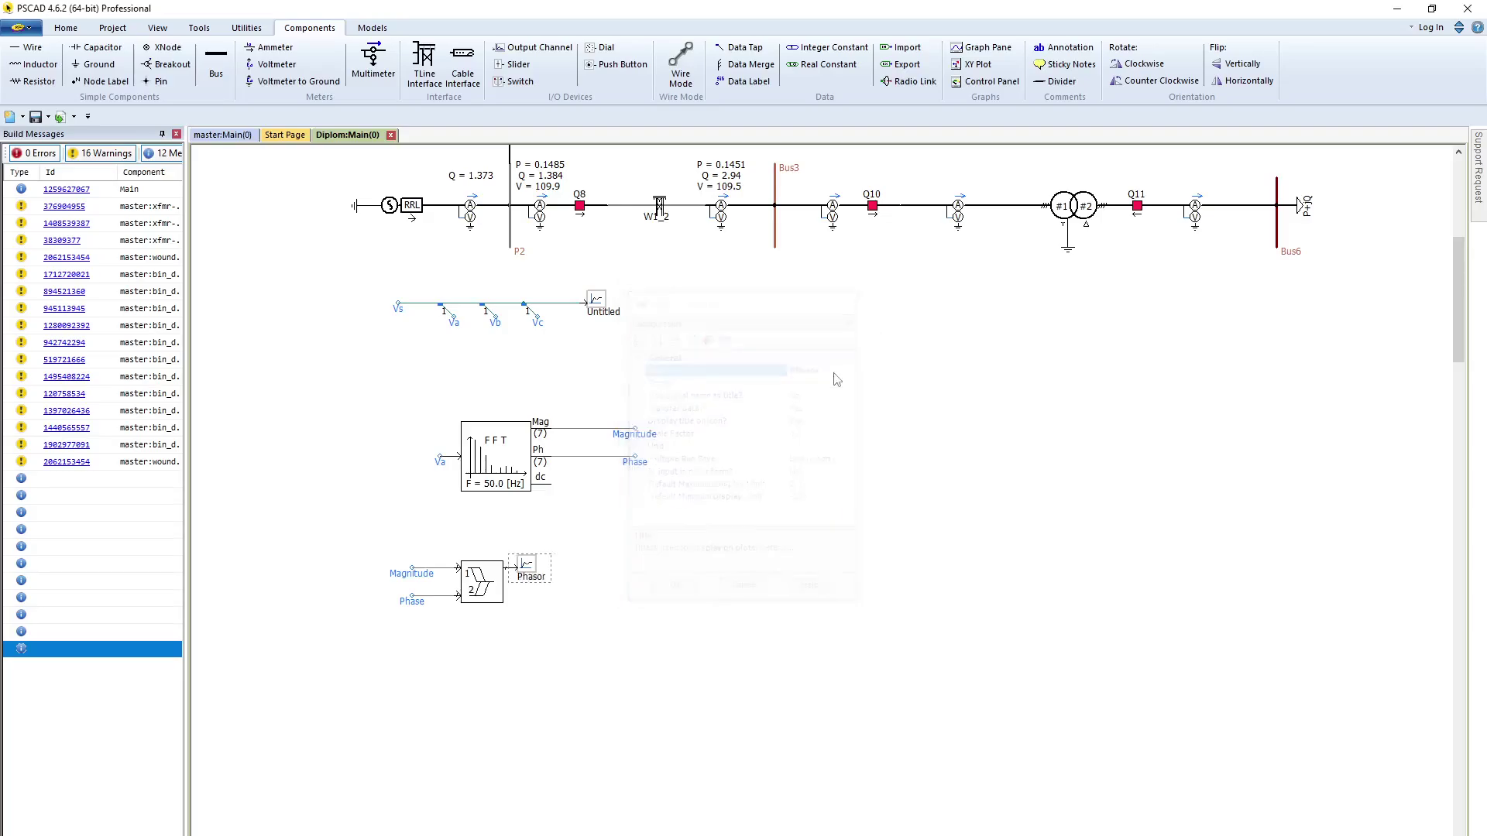
{"action": "left_click", "coordinate": [975, 445]}
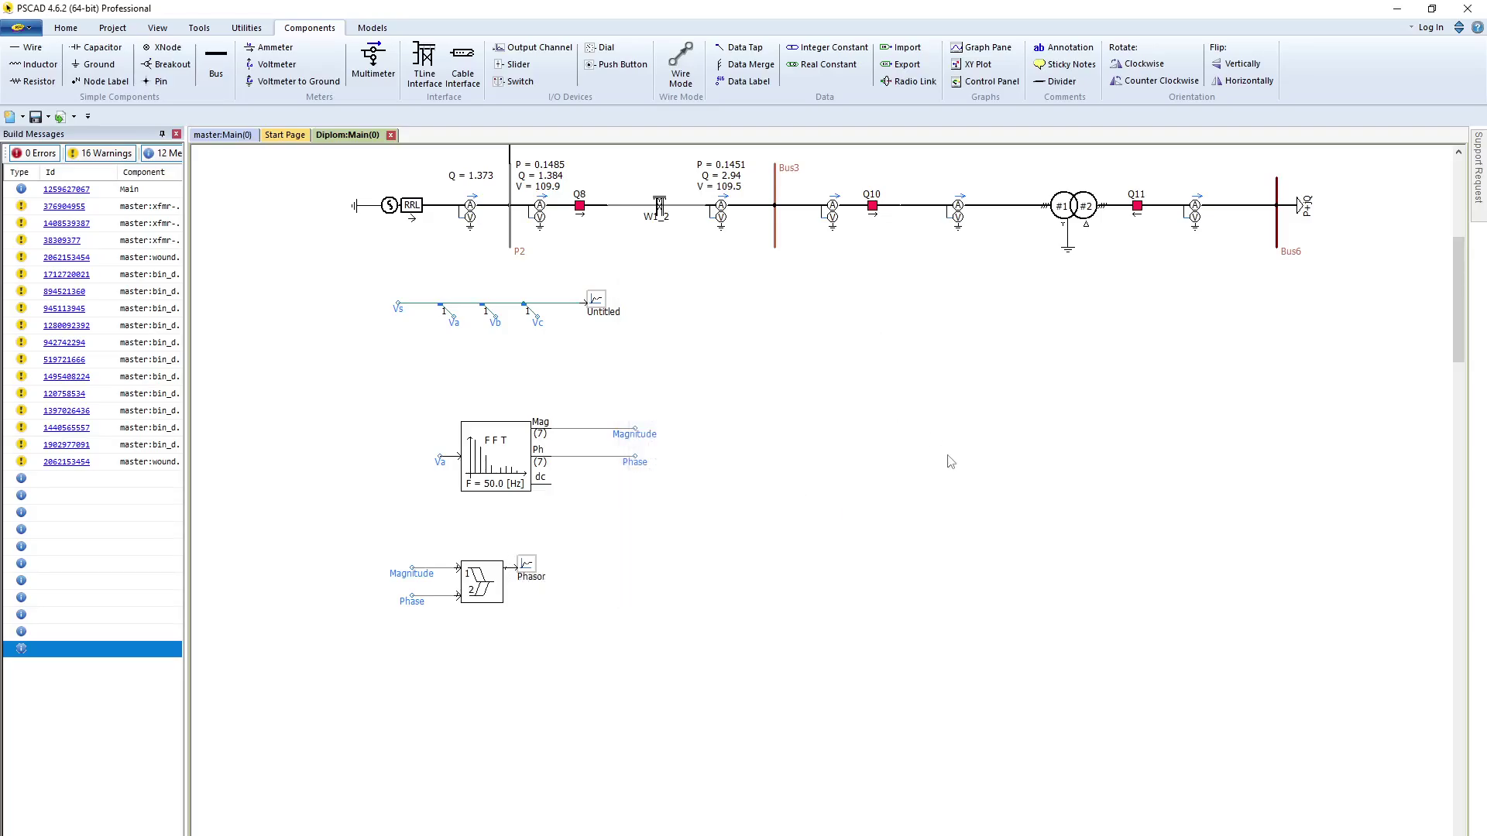
Add two output channels wired to the Magnitude and Phase signals.
{"action": "left_click", "coordinate": [540, 48]}
{"action": "left_click", "coordinate": [679, 436]}
{"action": "left_click", "coordinate": [540, 47]}
{"action": "left_click", "coordinate": [682, 464]}
{"action": "left_click", "coordinate": [680, 63]}
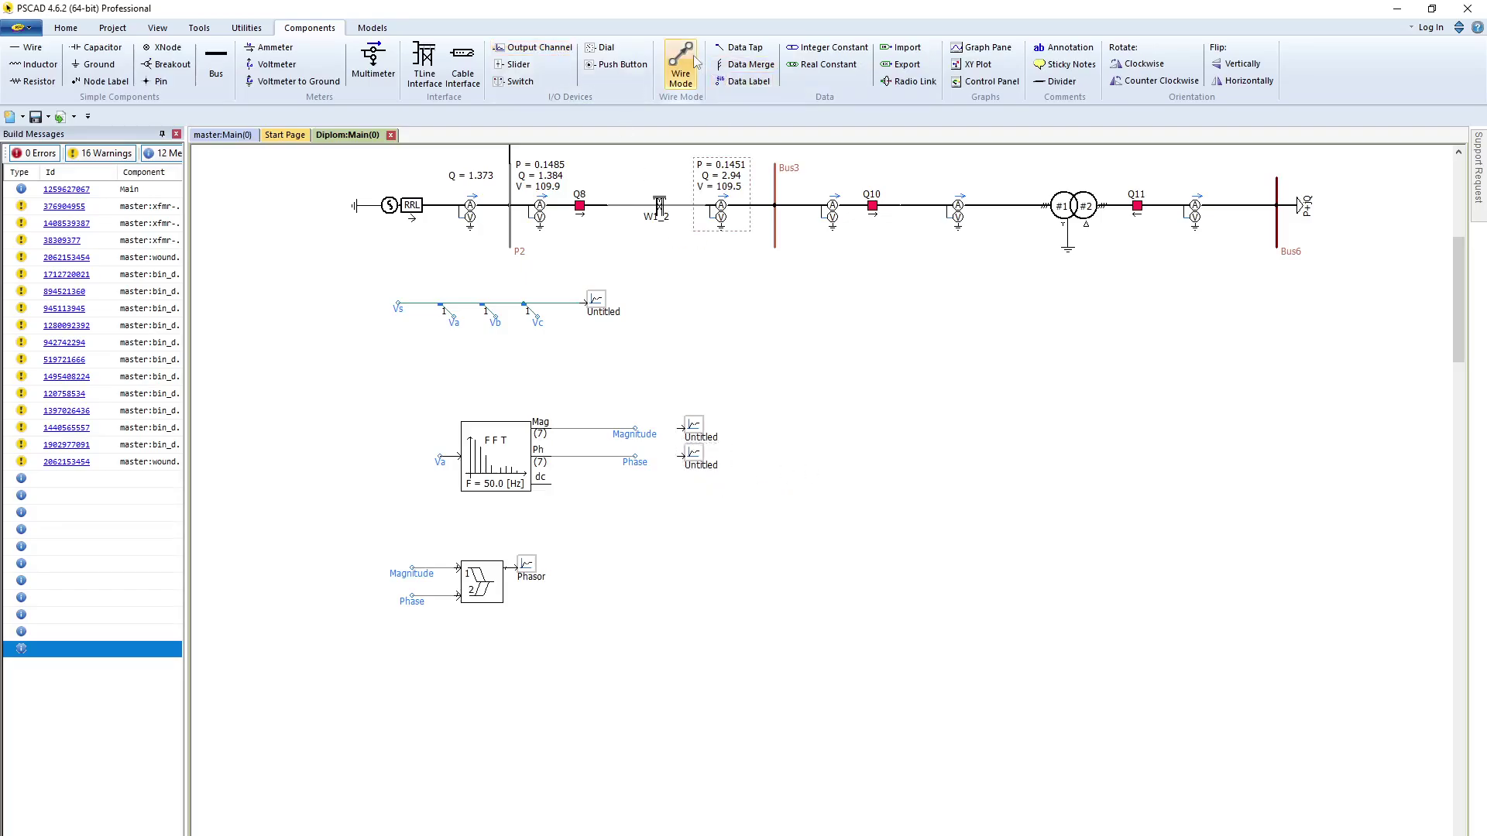
{"action": "left_click", "coordinate": [635, 428]}
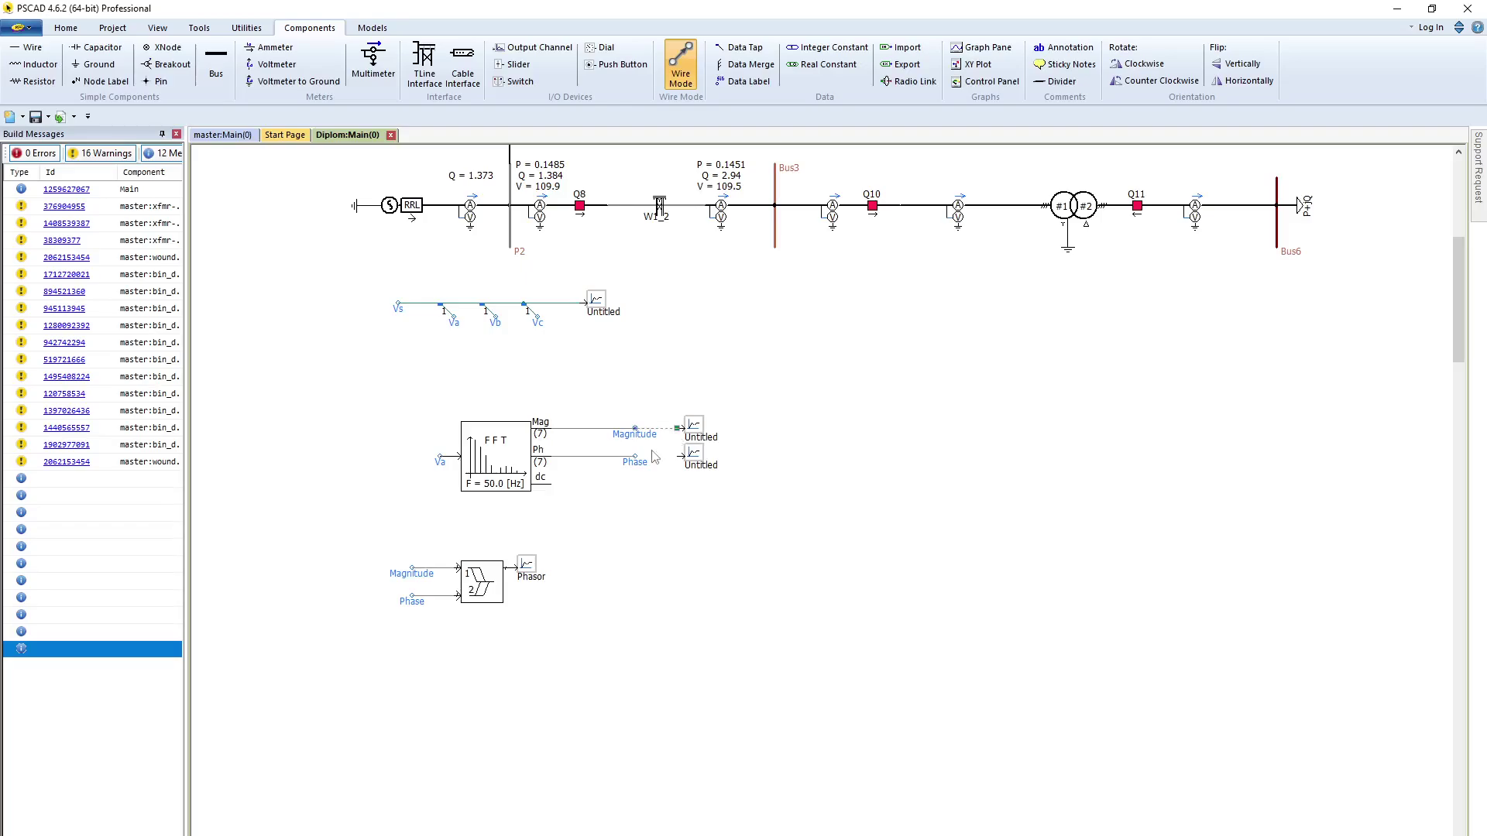
{"action": "left_click", "coordinate": [635, 456]}
{"action": "left_click", "coordinate": [679, 456]}
{"action": "key", "text": "Escape"}
Title the upper channel Magnitude and set Display title on icon to No.
{"action": "double_click", "coordinate": [694, 426]}
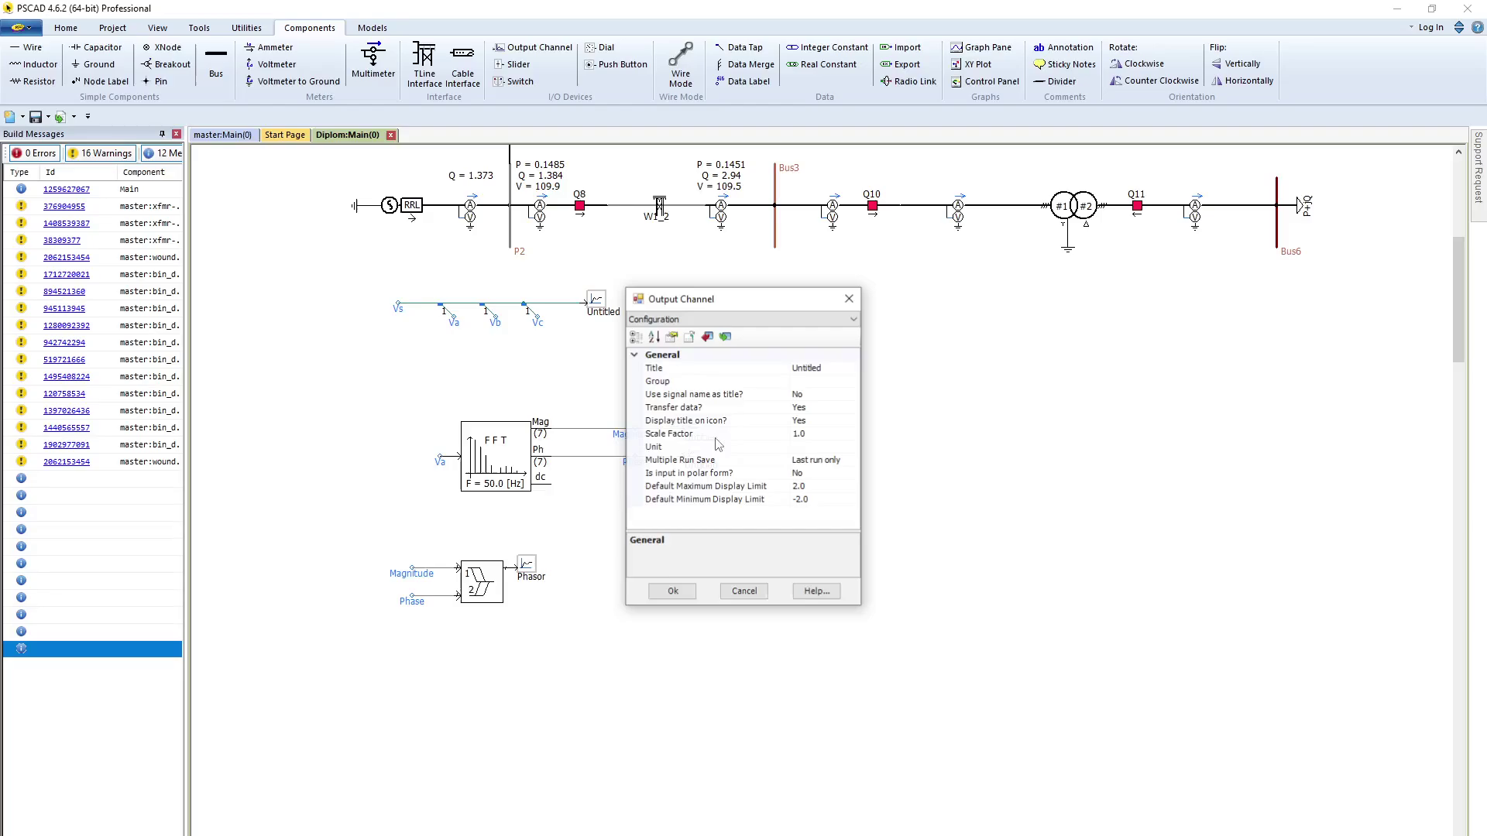
{"action": "left_click", "coordinate": [838, 367]}
{"action": "type", "text": "M"}
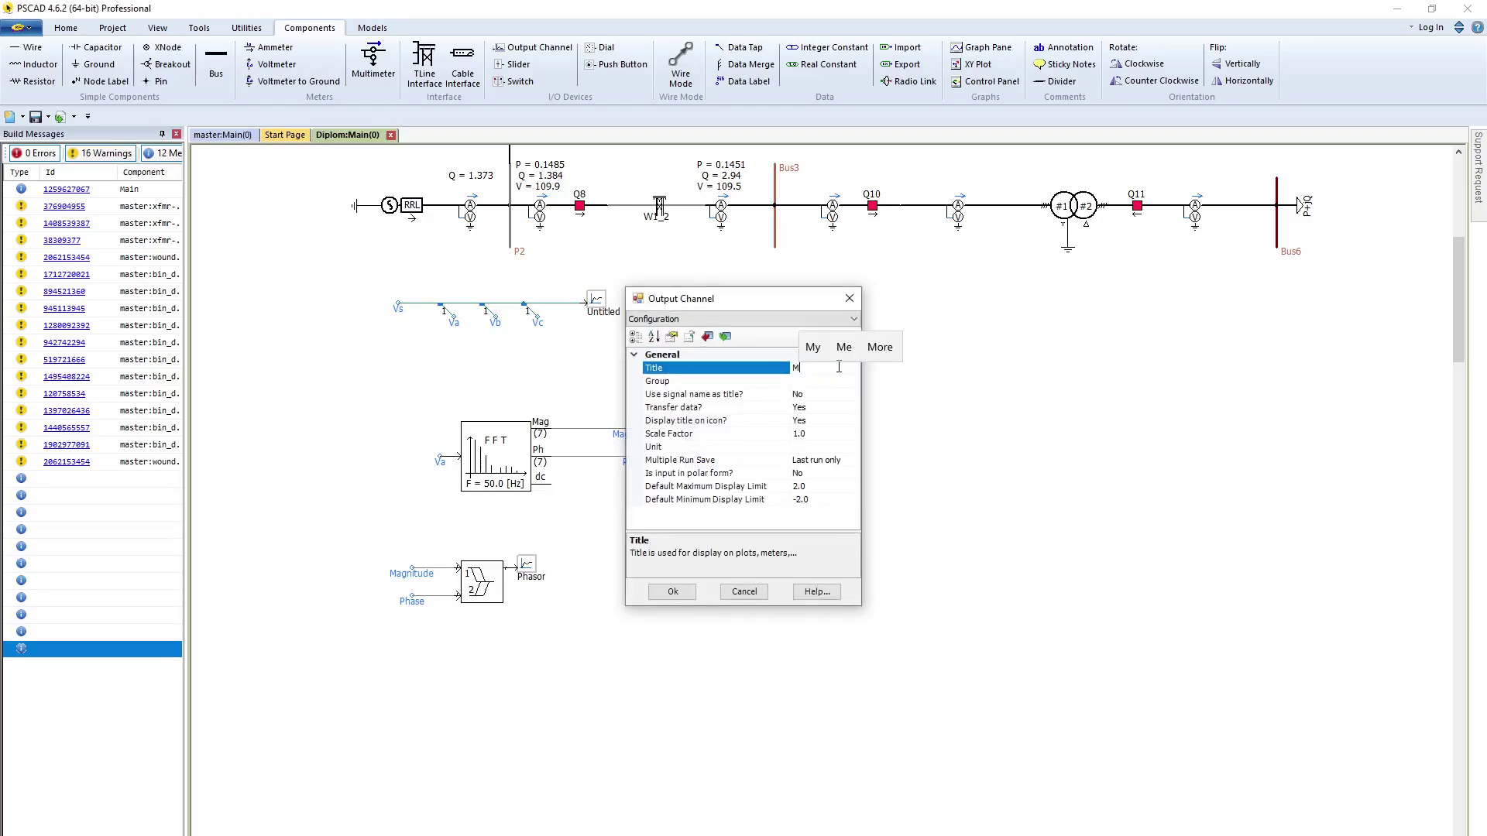
{"action": "type", "text": "agnitude"}
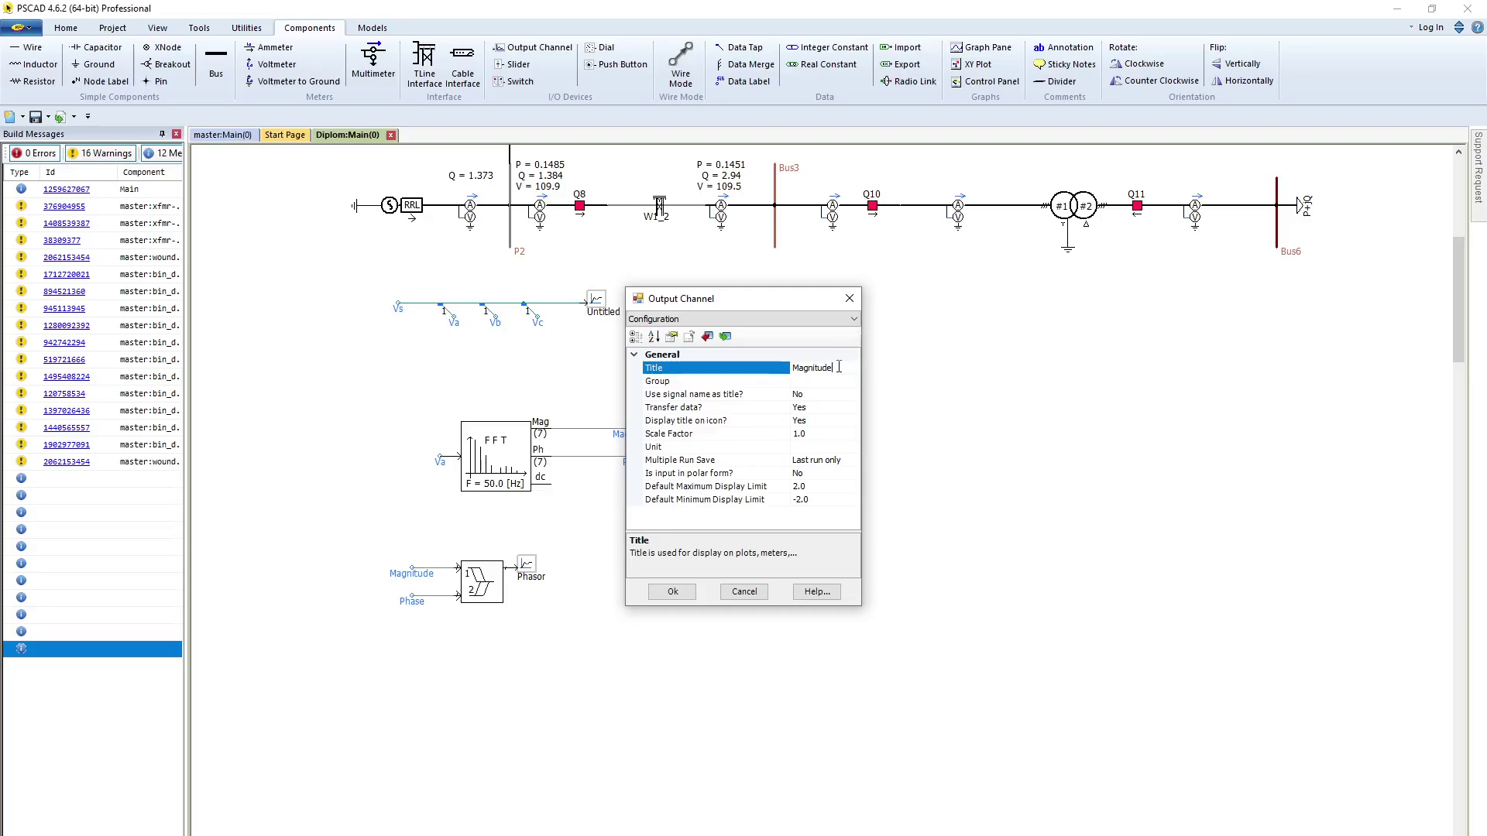
{"action": "left_click", "coordinate": [817, 396]}
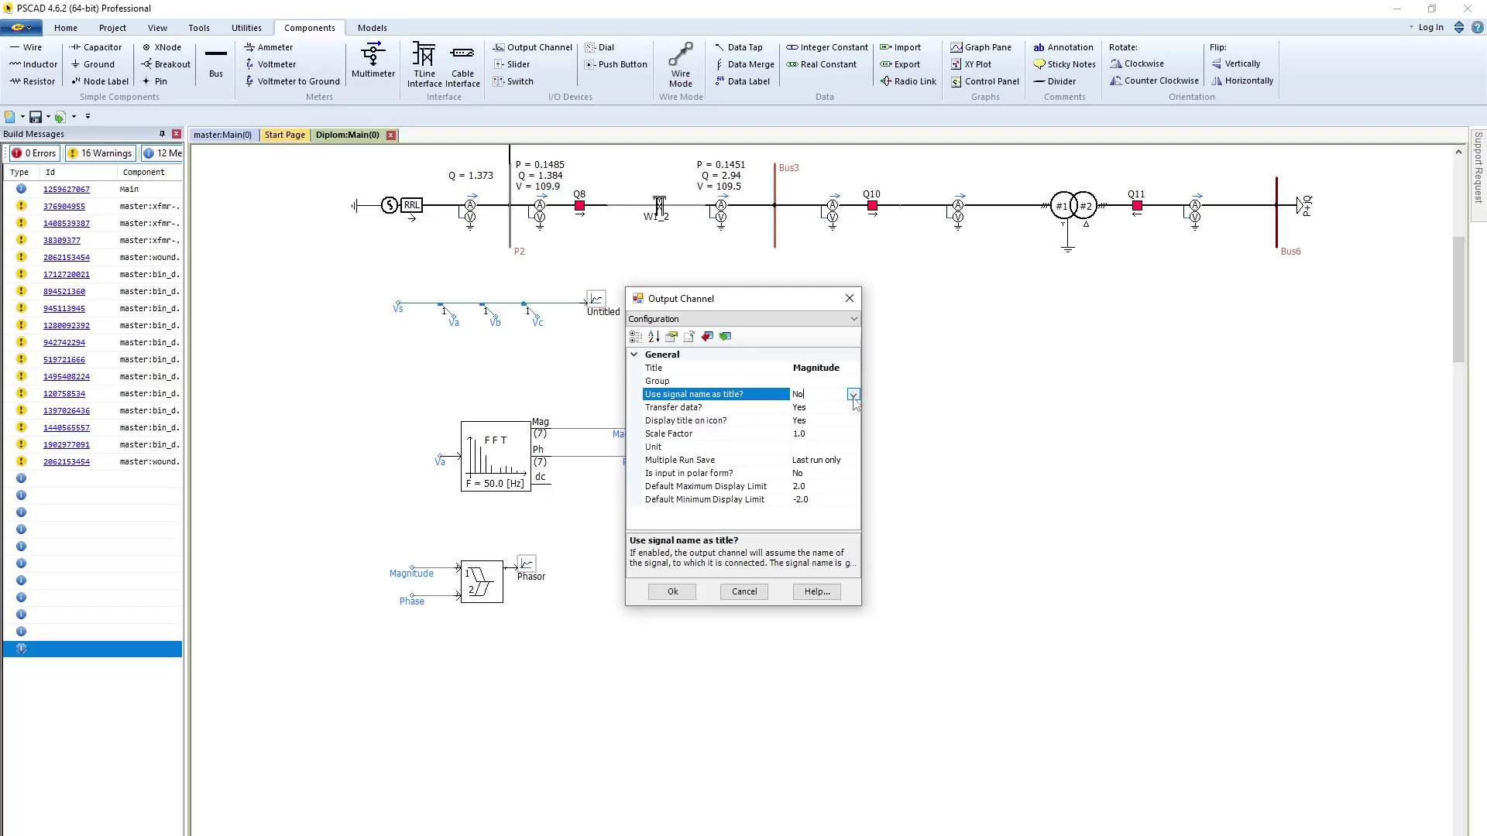
{"action": "left_click", "coordinate": [852, 409]}
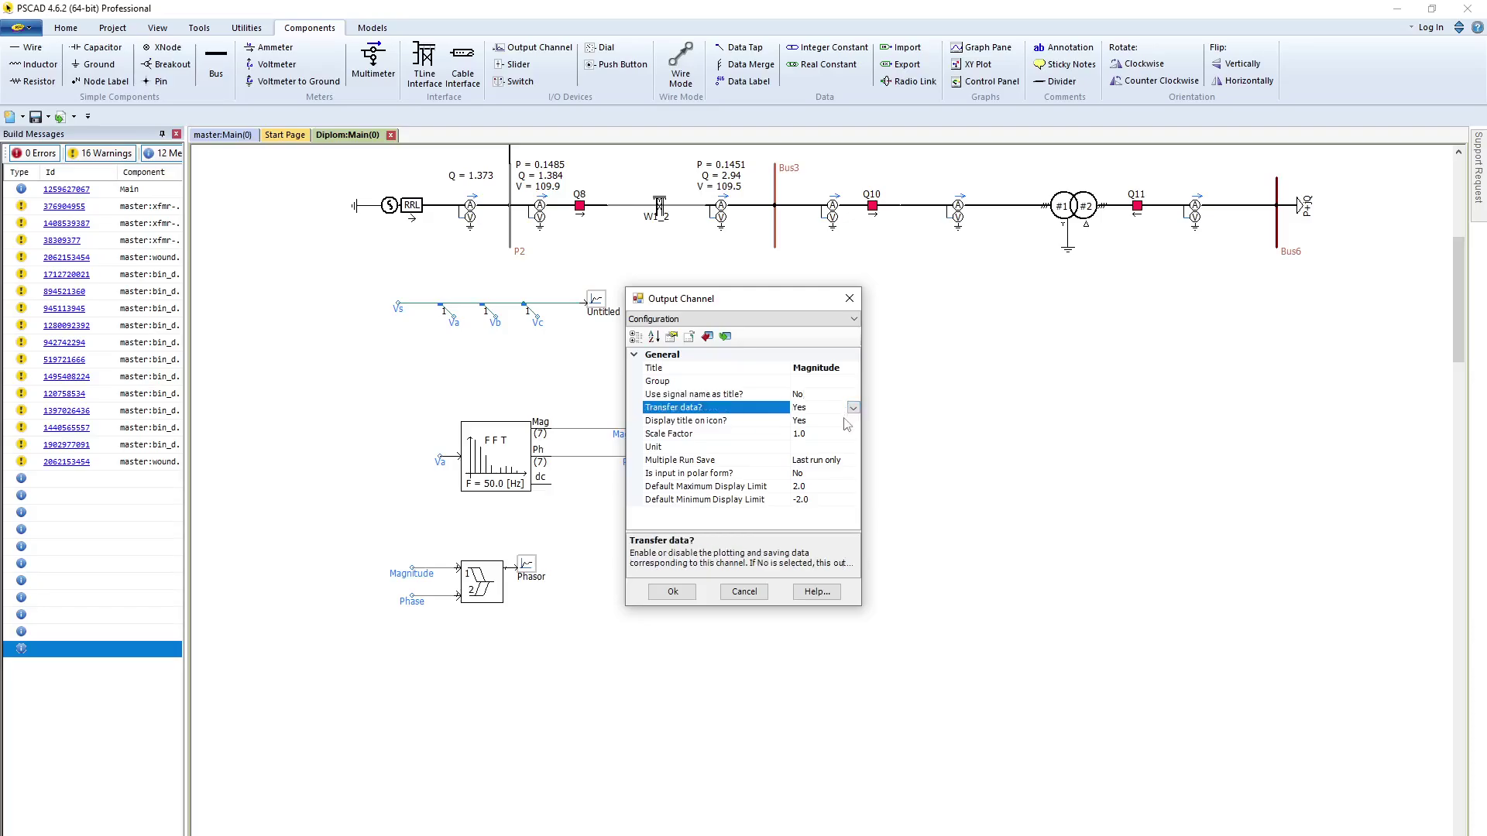
{"action": "left_click", "coordinate": [847, 421]}
{"action": "left_click", "coordinate": [852, 422]}
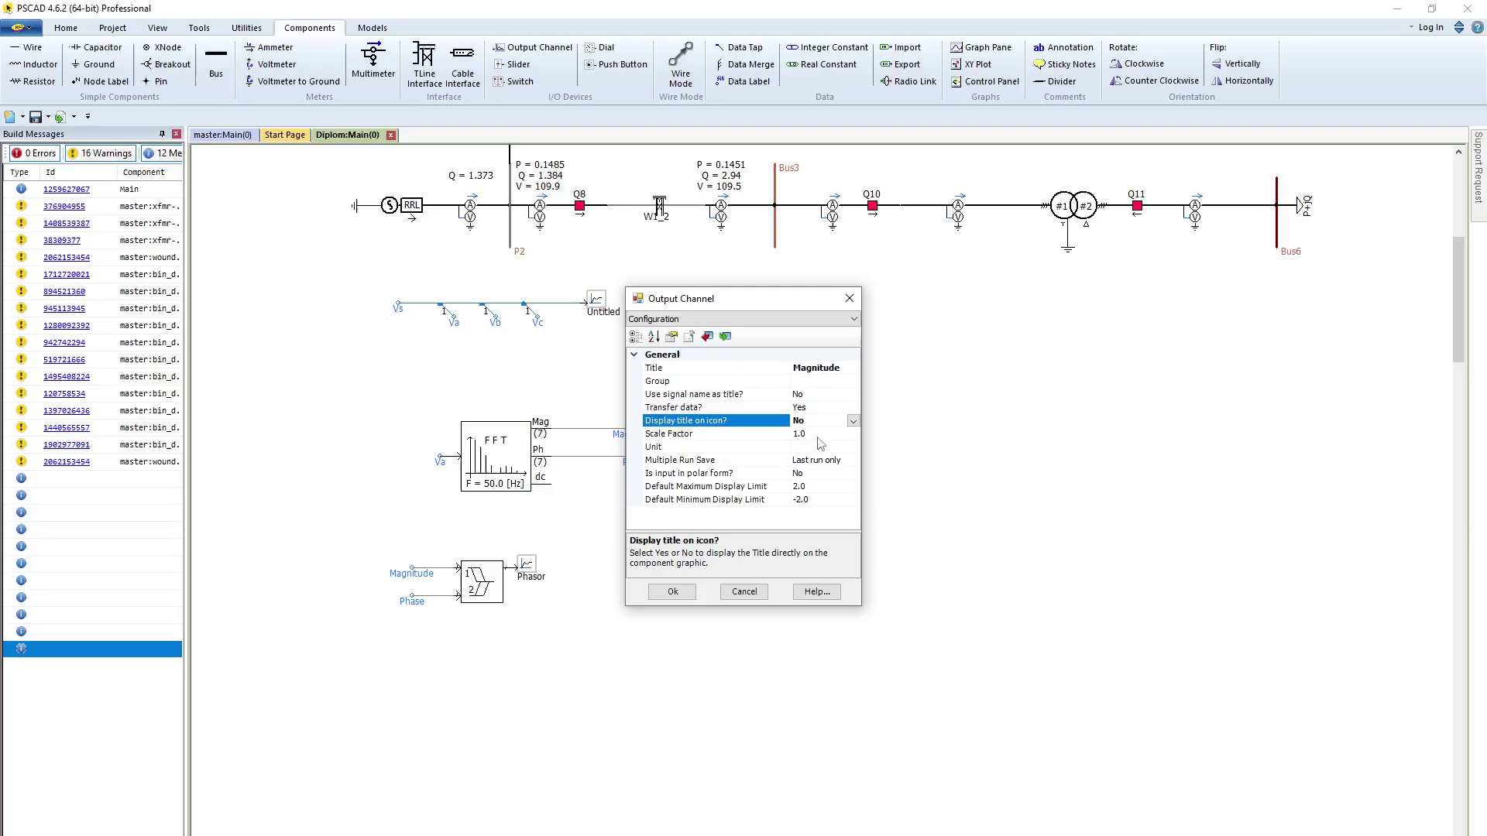
{"action": "left_click", "coordinate": [672, 591]}
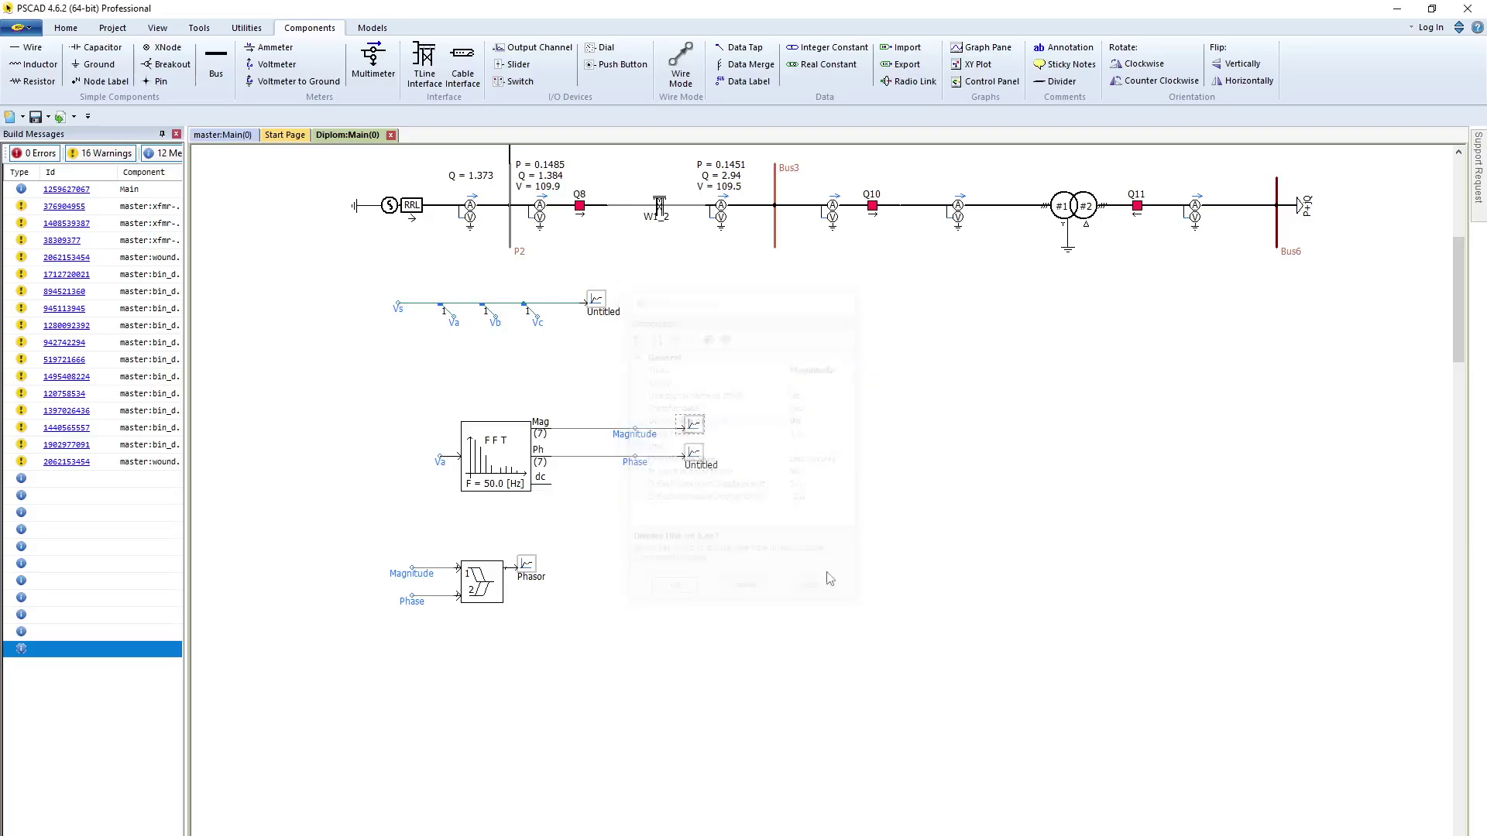
Title the lower channel Phase, hide its icon title, and set limits 180 and -180.
{"action": "double_click", "coordinate": [701, 464]}
{"action": "left_click", "coordinate": [849, 363]}
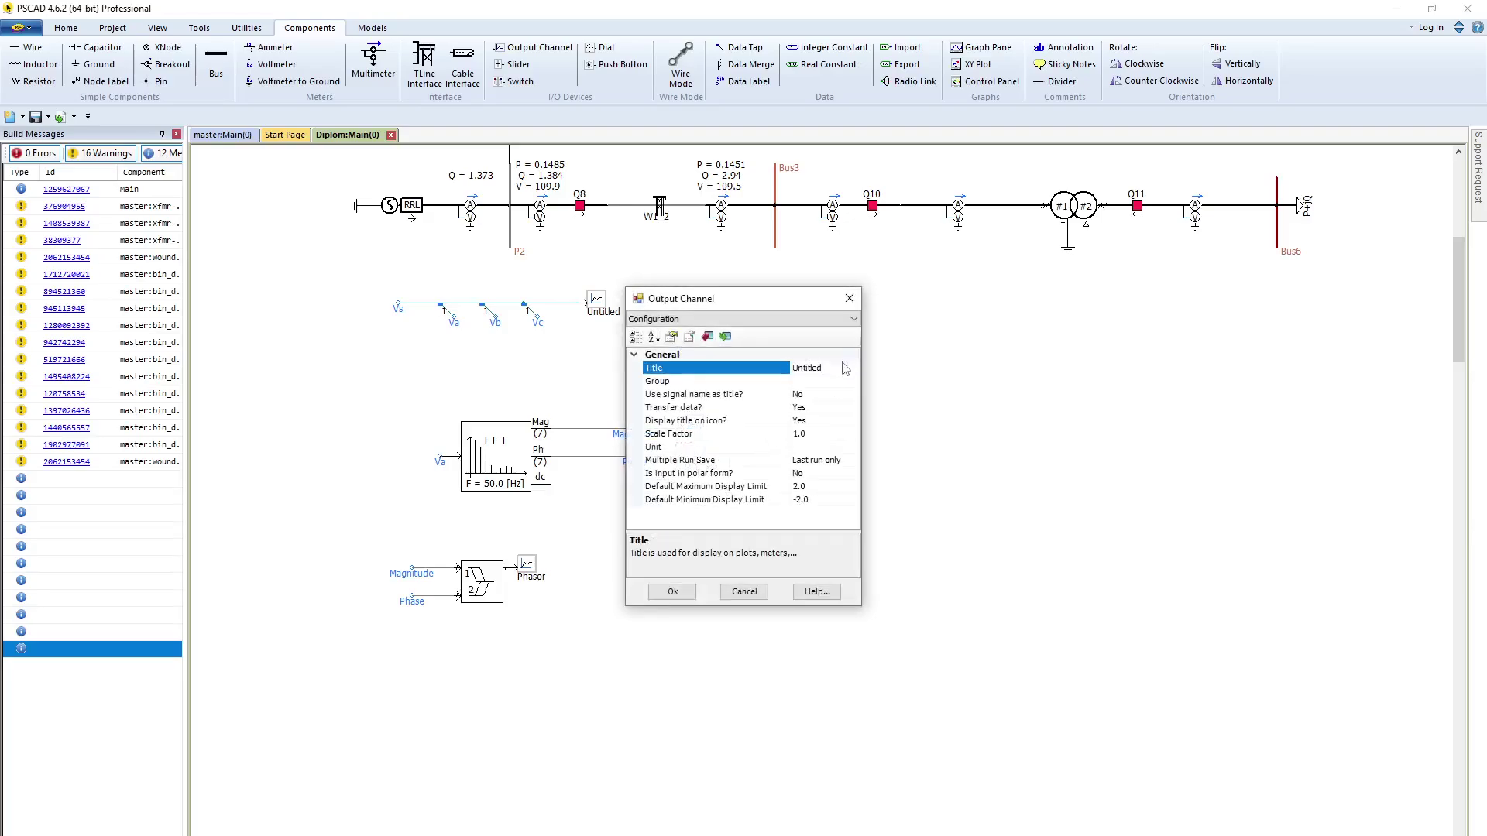
{"action": "left_click", "coordinate": [850, 364]}
{"action": "type", "text": "Phase"}
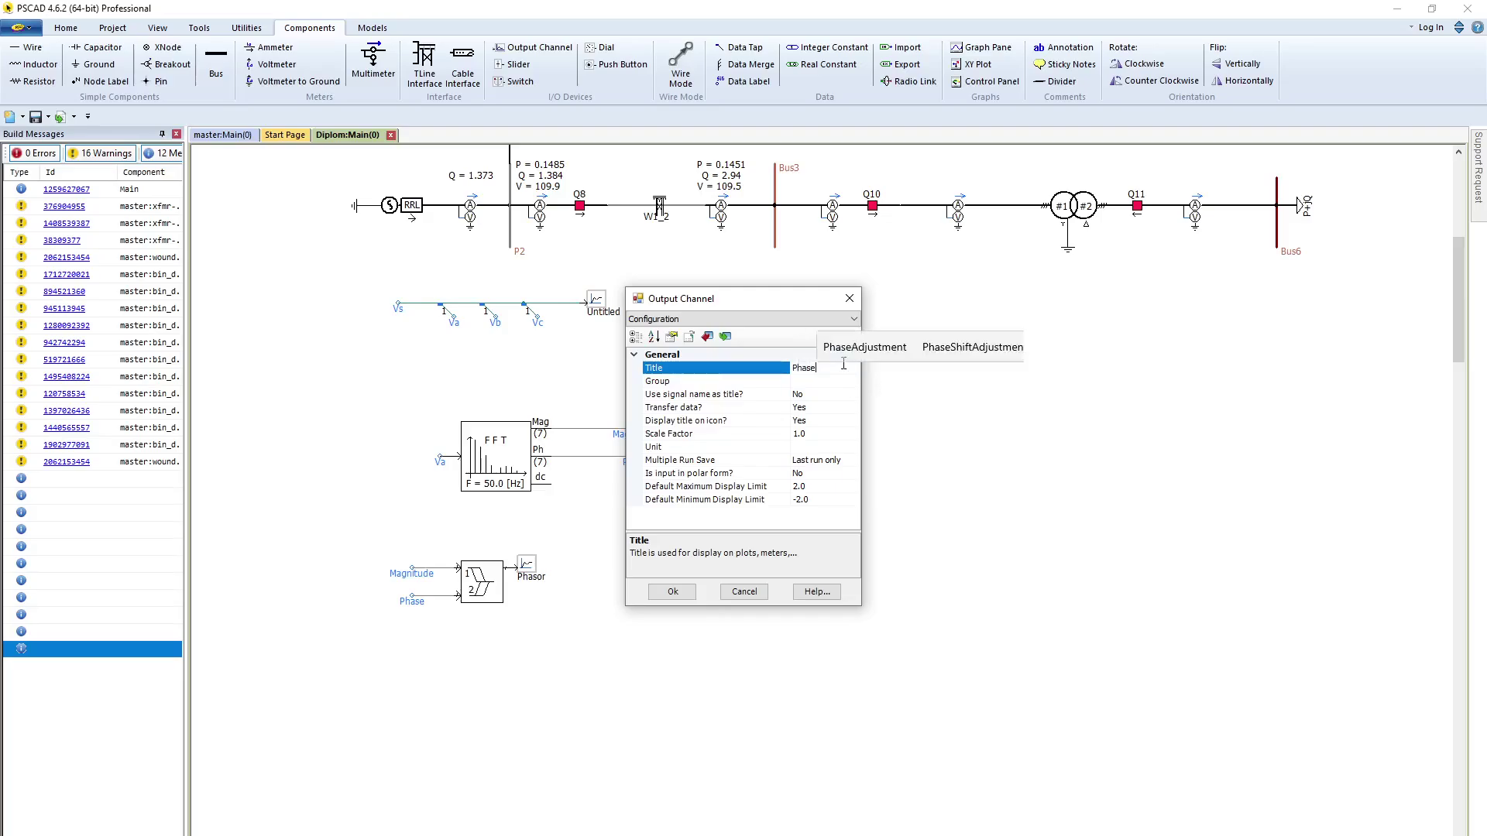
{"action": "left_click", "coordinate": [852, 421]}
{"action": "left_click", "coordinate": [853, 421]}
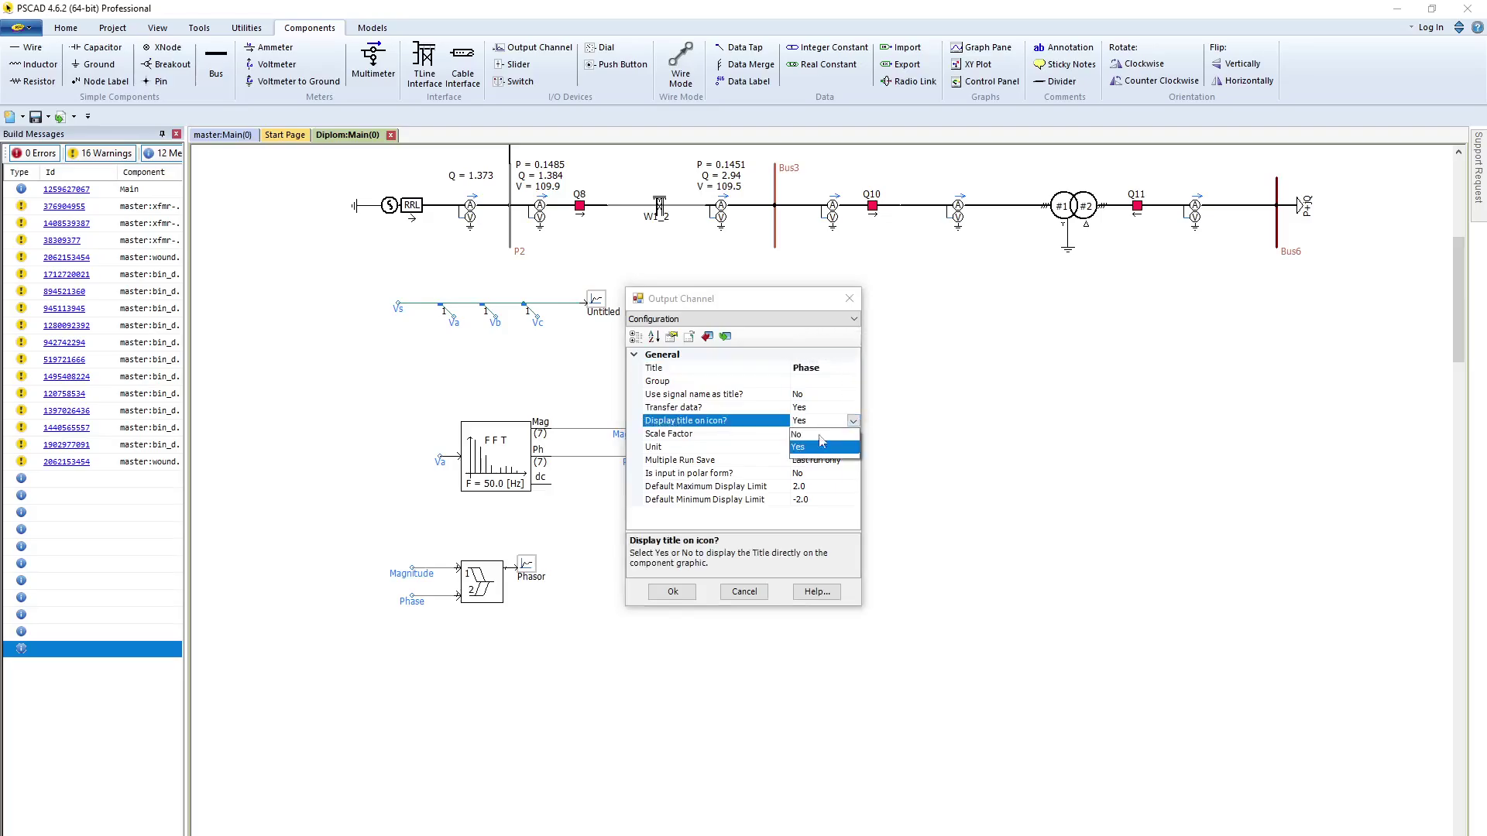
{"action": "left_click", "coordinate": [804, 436]}
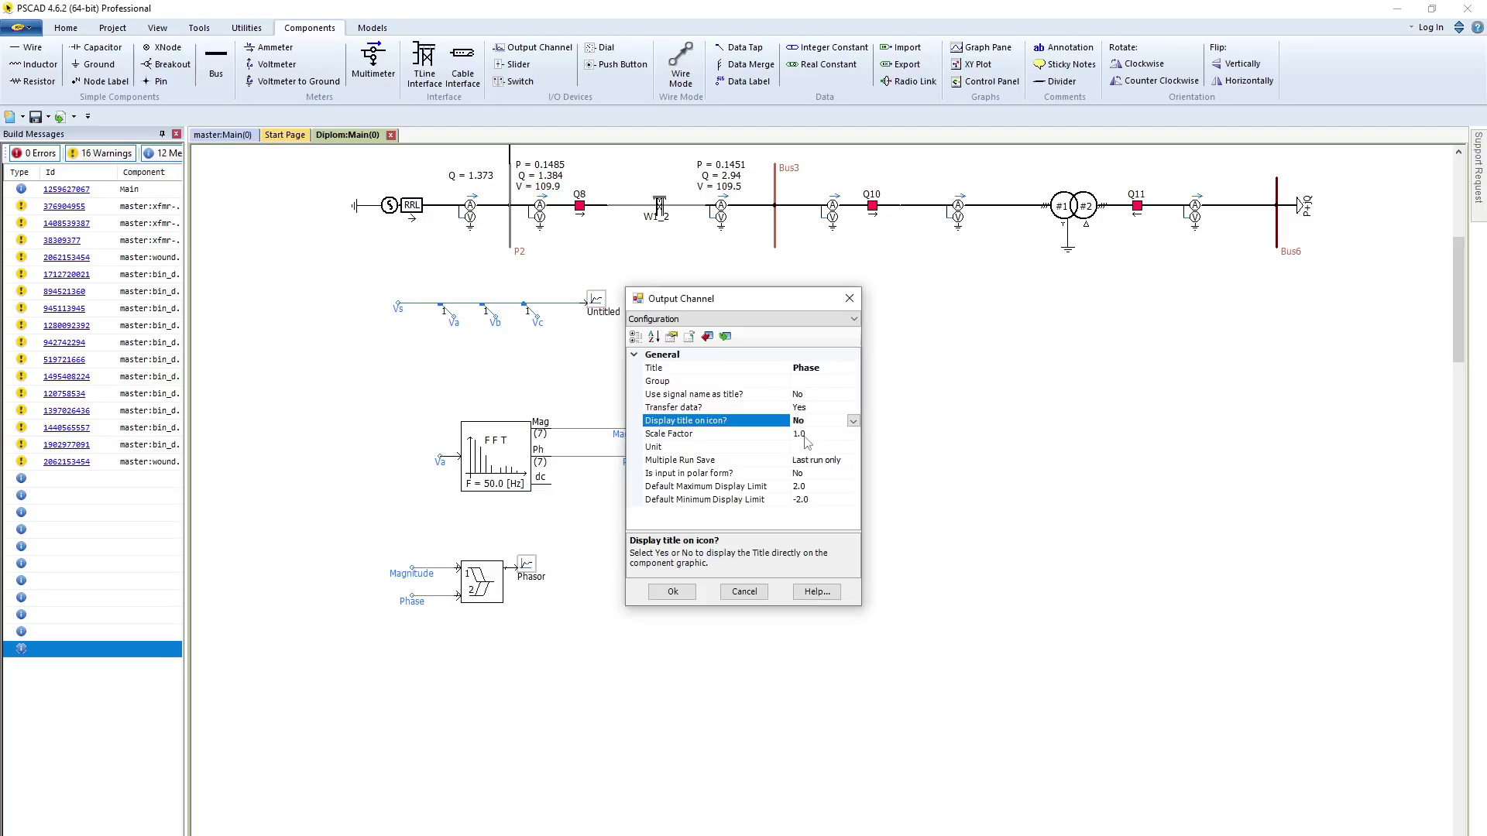
{"action": "left_click", "coordinate": [823, 485]}
{"action": "type", "text": "18"}
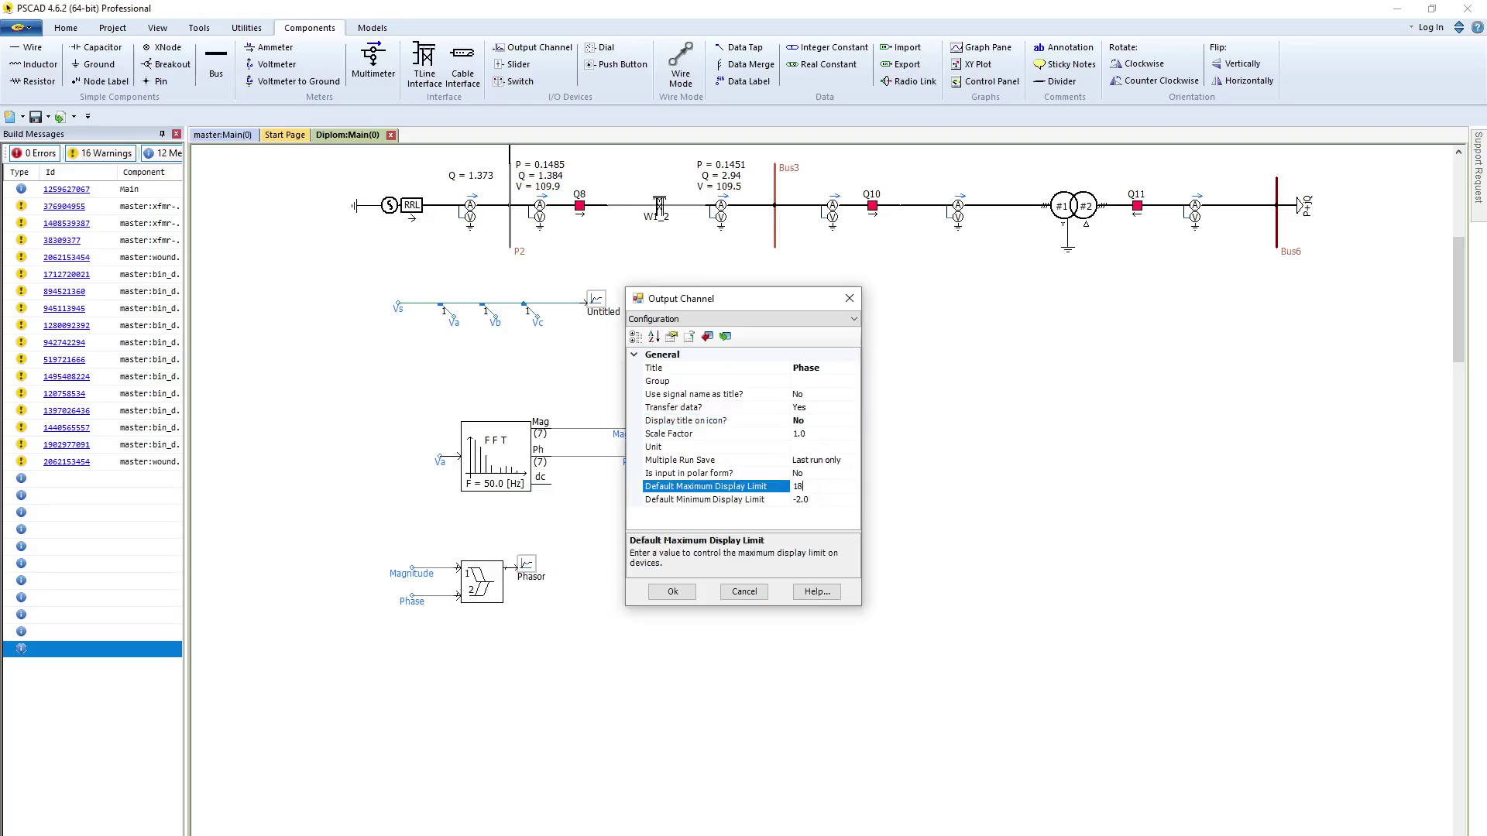
{"action": "type", "text": "0"}
{"action": "left_click", "coordinate": [826, 501]}
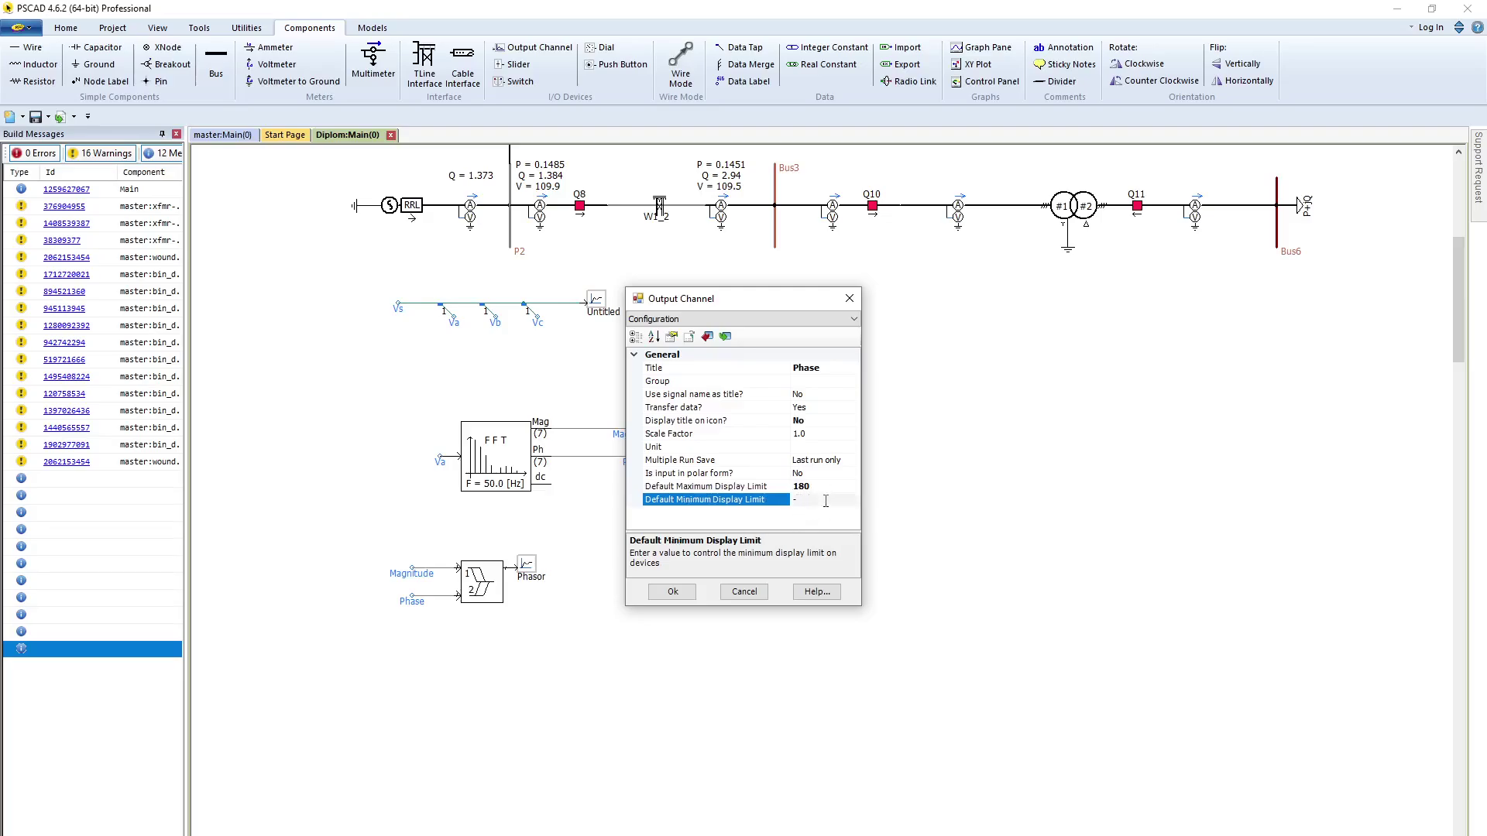
{"action": "type", "text": "-180"}
{"action": "key", "text": "Return"}
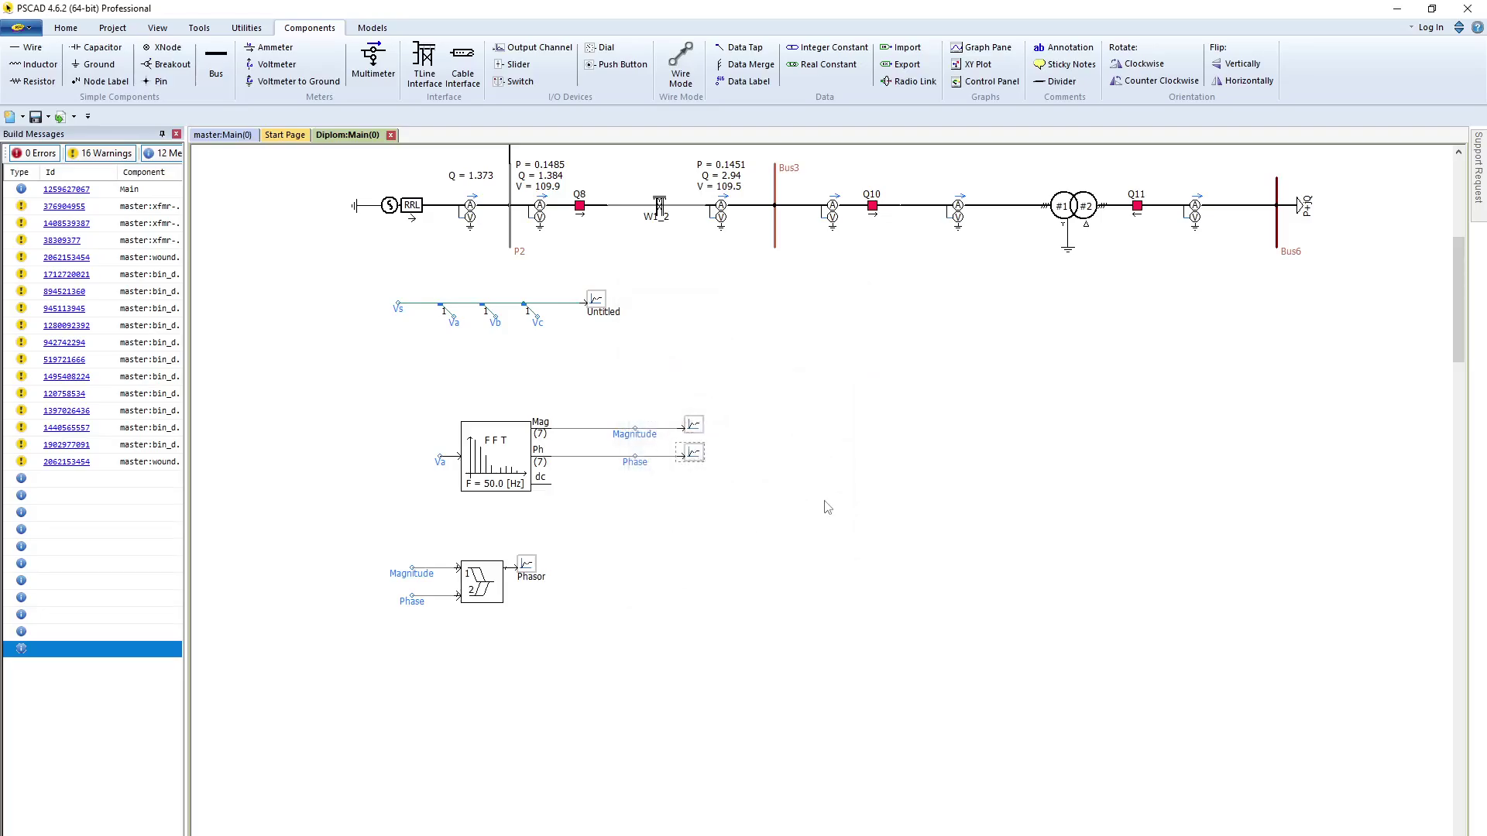
Review the Phasor channel's maximum display limit and close it unchanged.
{"action": "double_click", "coordinate": [545, 579]}
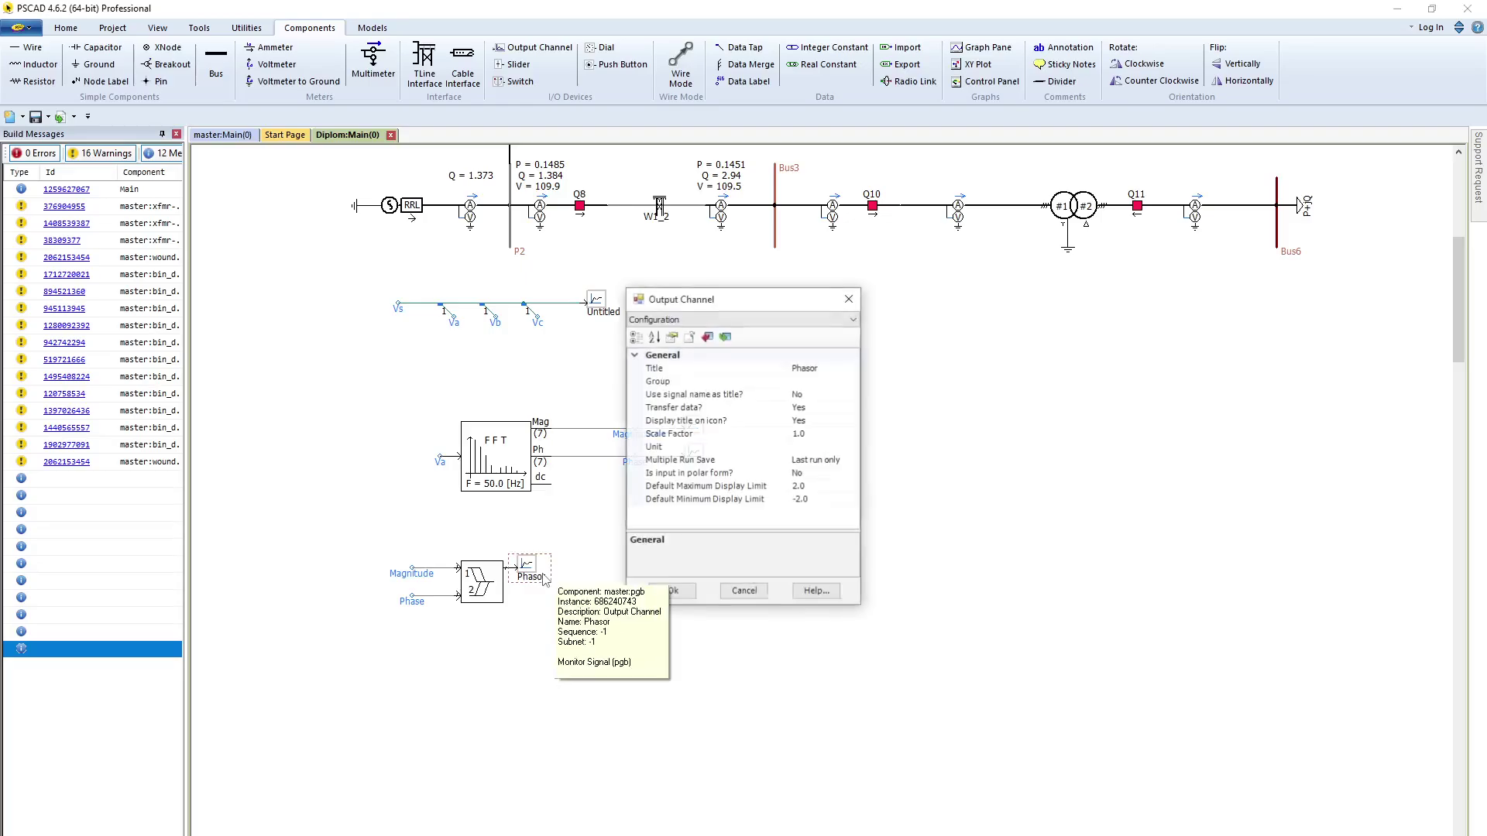
{"action": "left_click", "coordinate": [823, 486]}
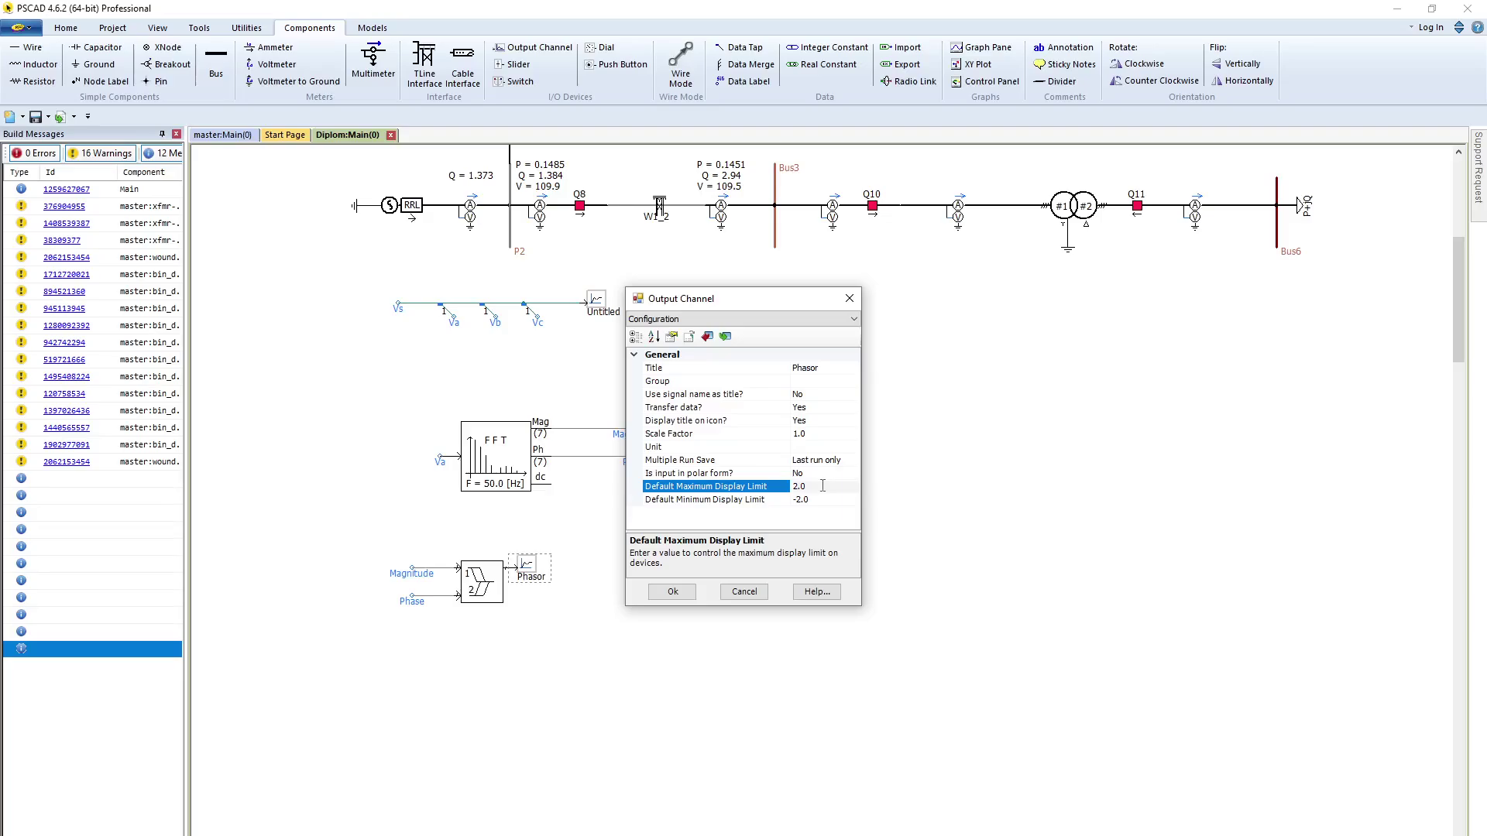
{"action": "left_click", "coordinate": [673, 592]}
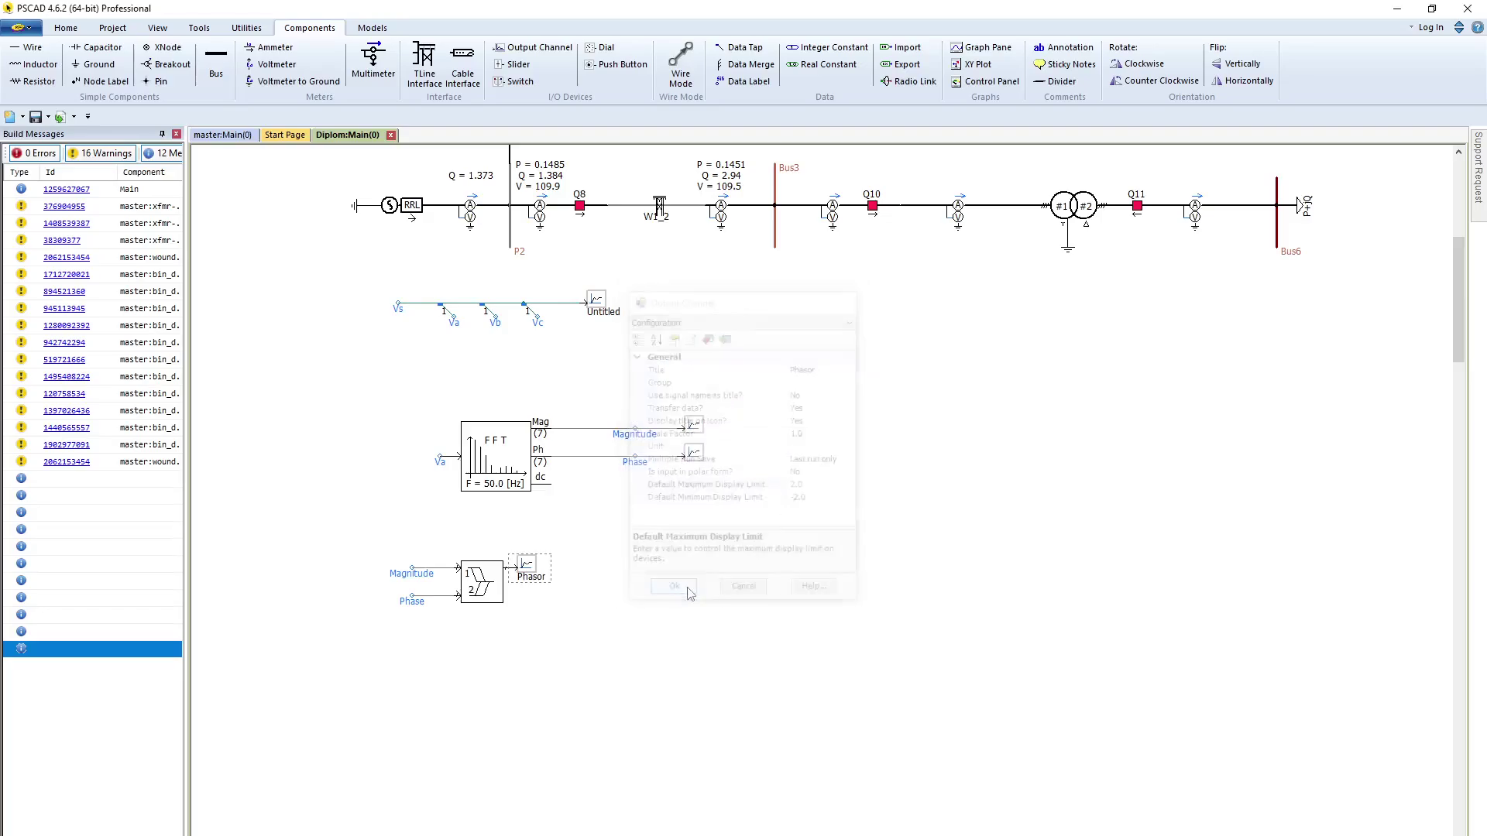
Add a meter panel for the Magnitude channel and enlarge it.
{"action": "right_click", "coordinate": [699, 426]}
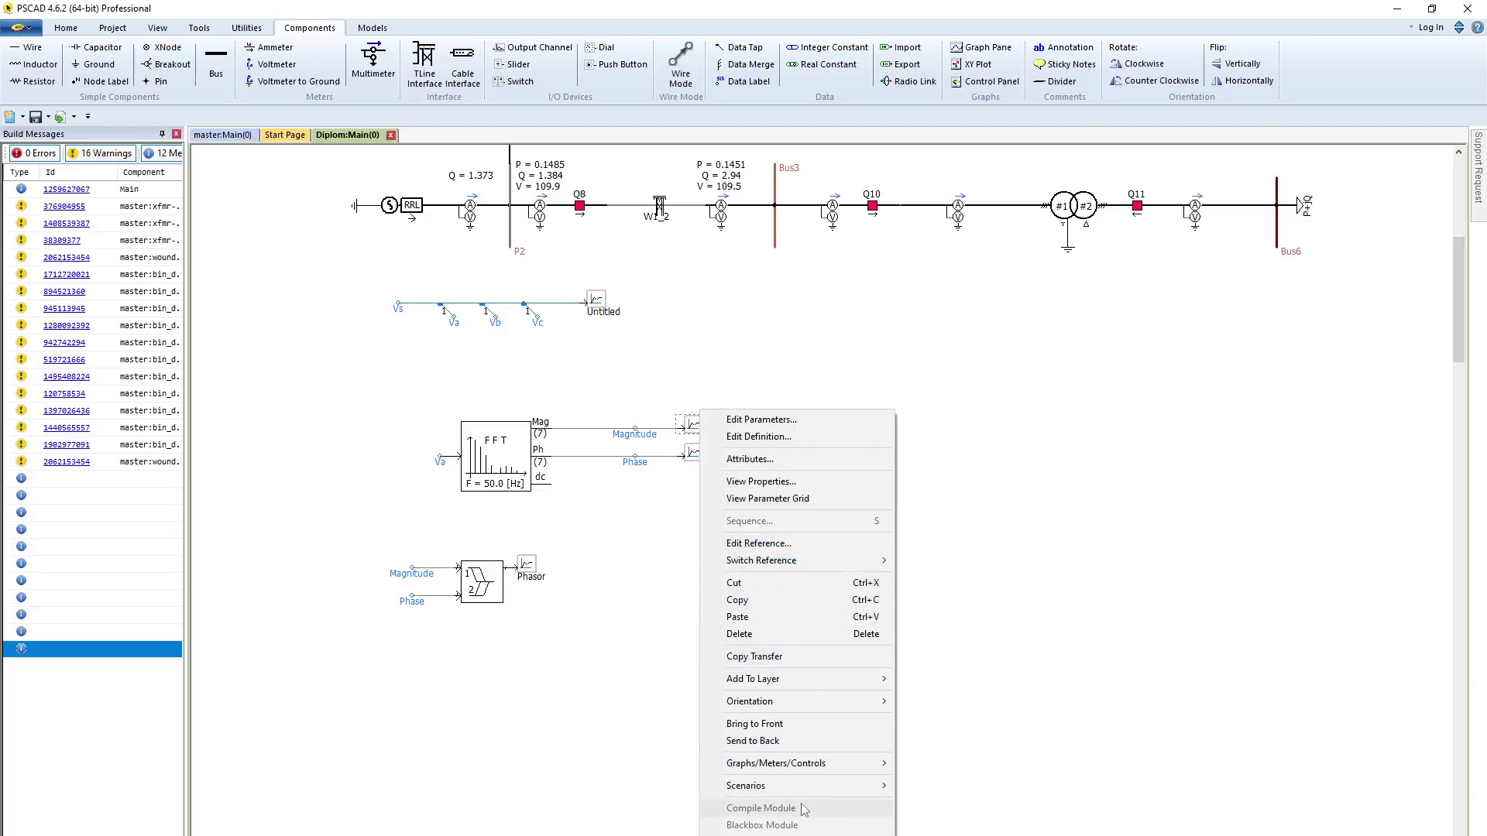
{"action": "mouse_move", "coordinate": [810, 764]}
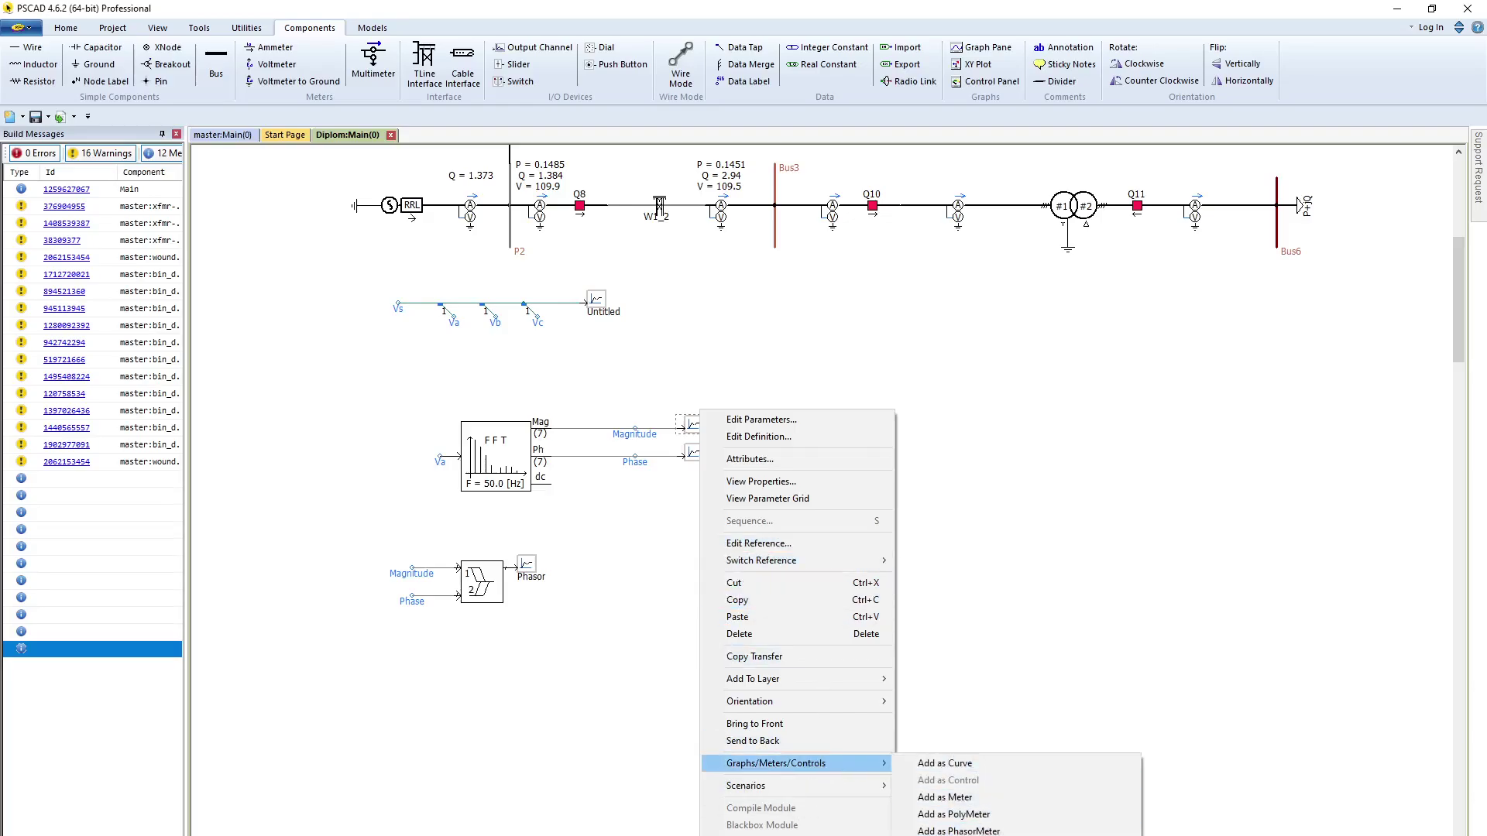
{"action": "left_click", "coordinate": [954, 814]}
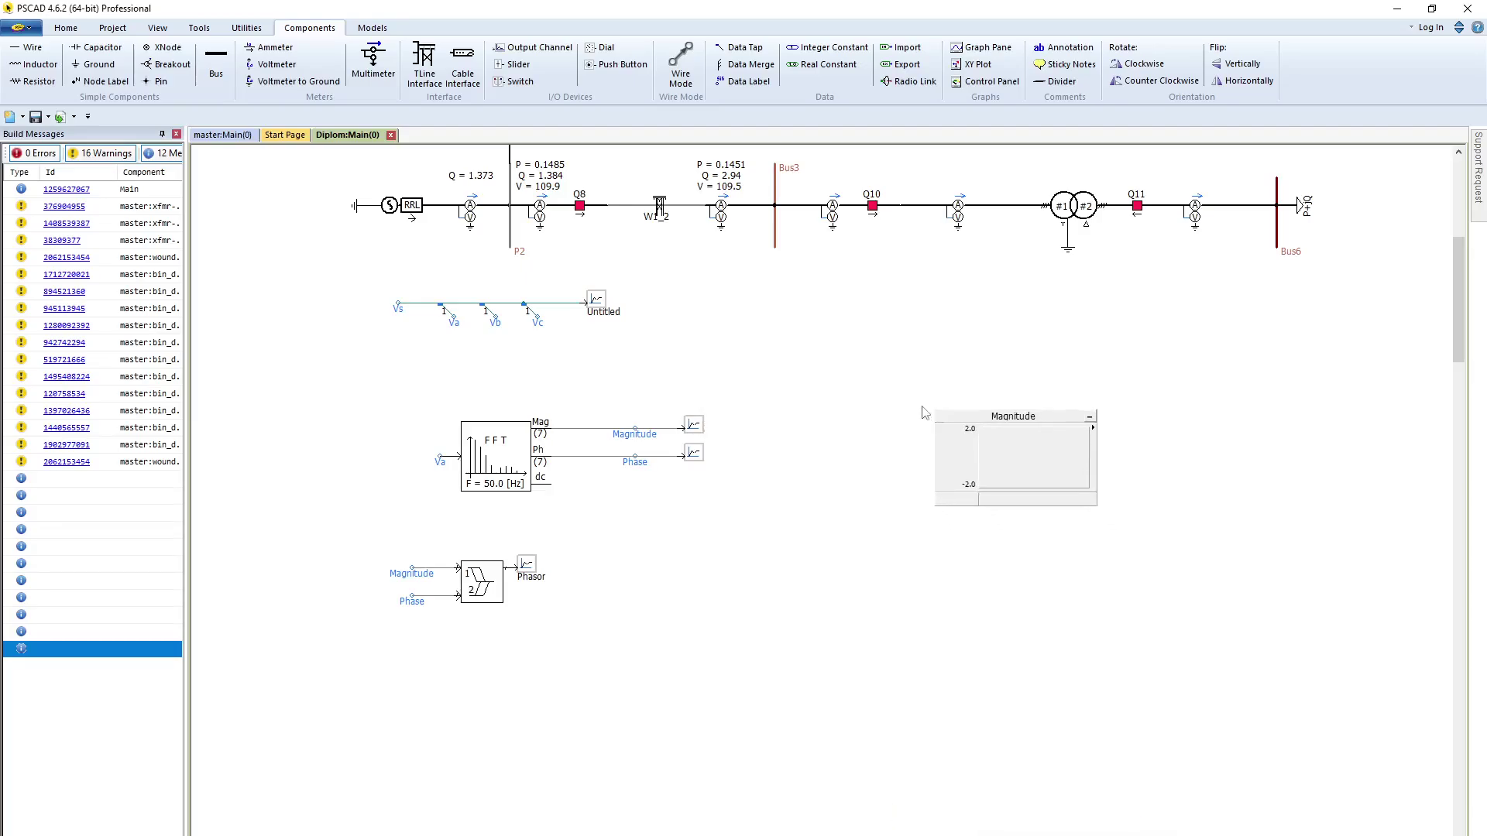
{"action": "left_click_drag", "start_coordinate": [1067, 497], "coordinate": [1094, 664]}
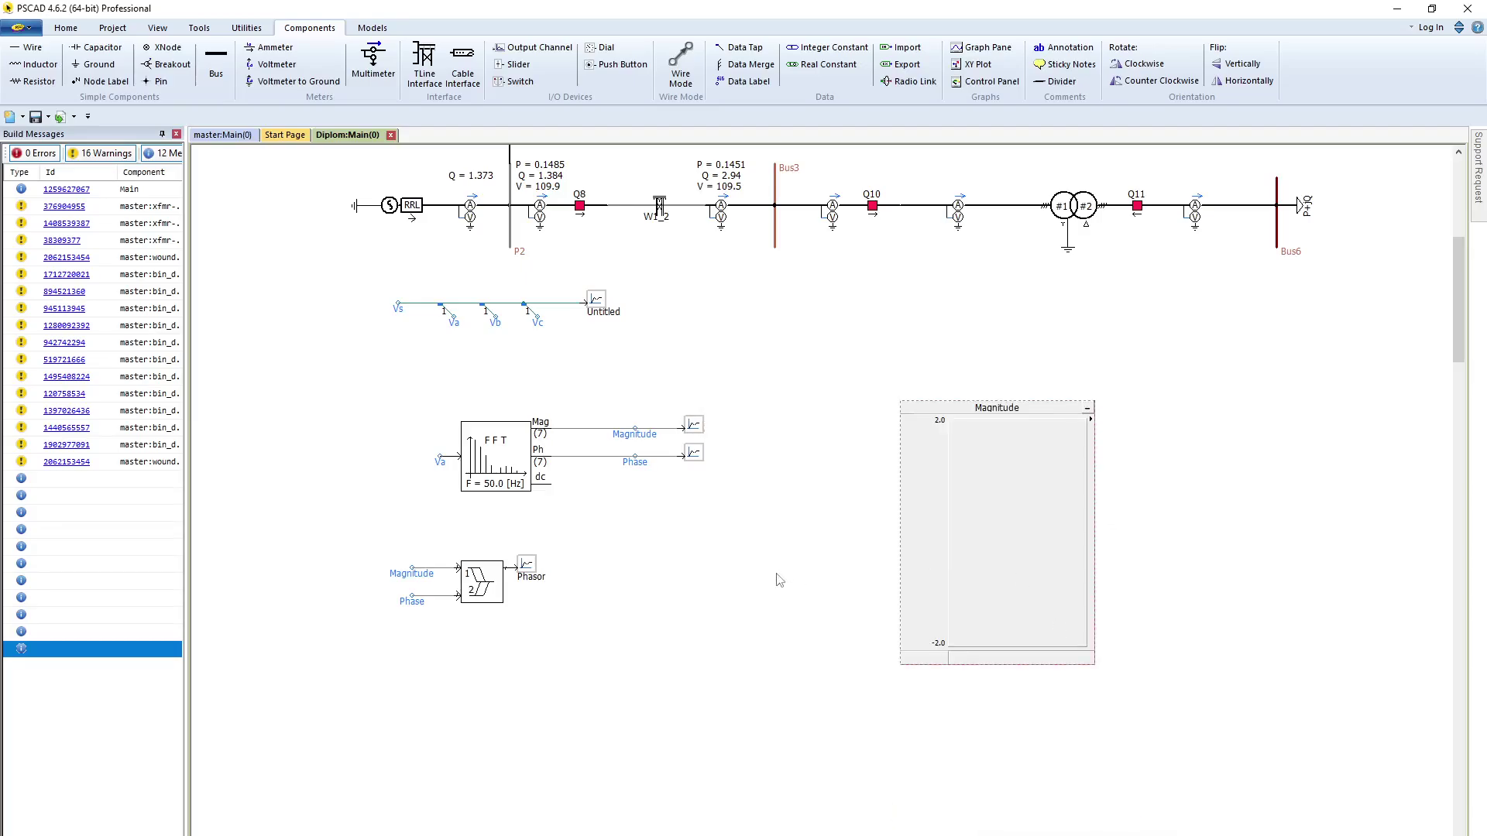
Add a Phase meter panel beside Magnitude, sized to match.
{"action": "right_click", "coordinate": [699, 458]}
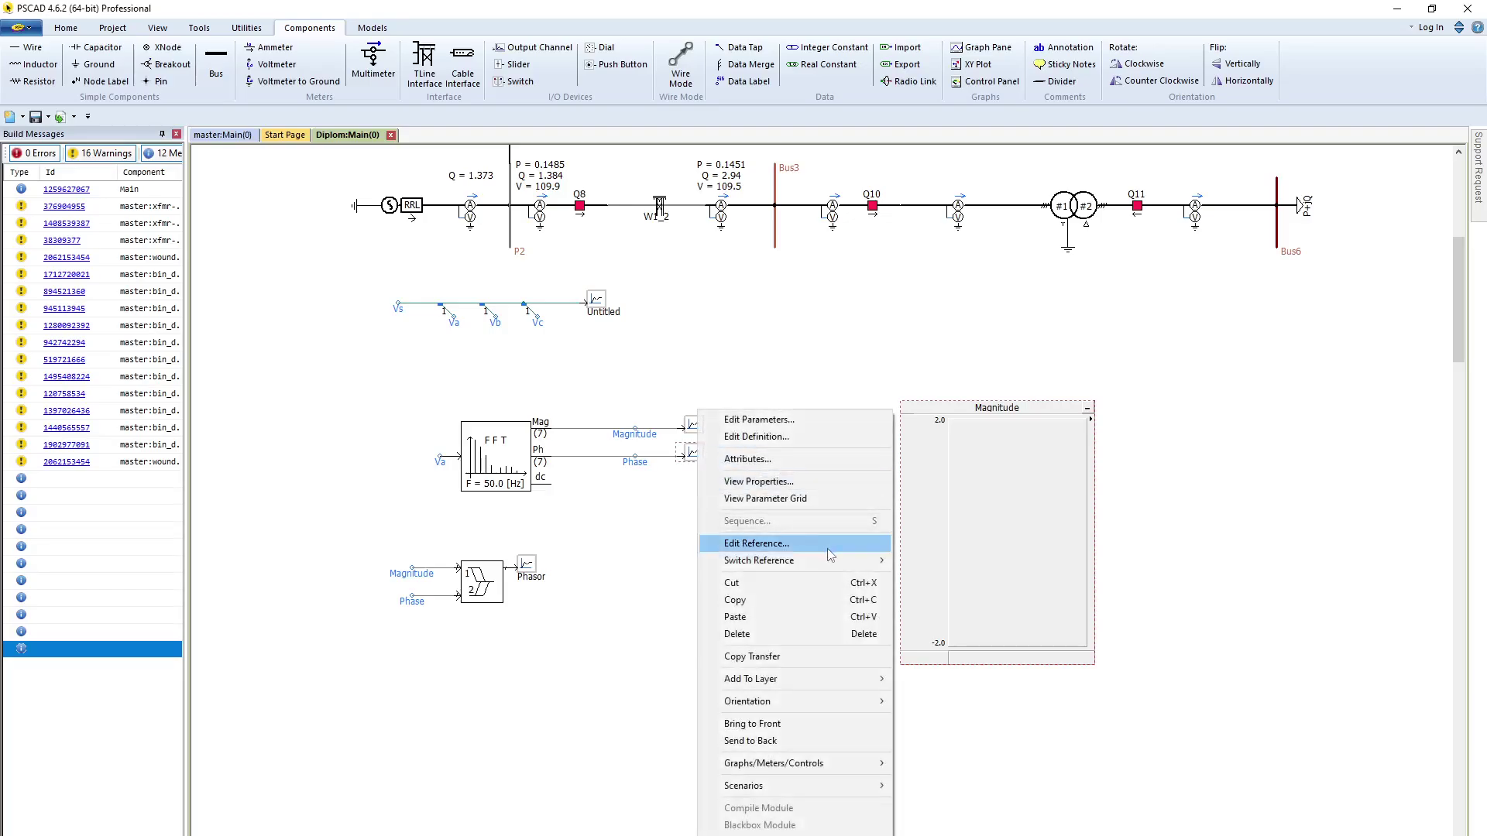
{"action": "mouse_move", "coordinate": [846, 766]}
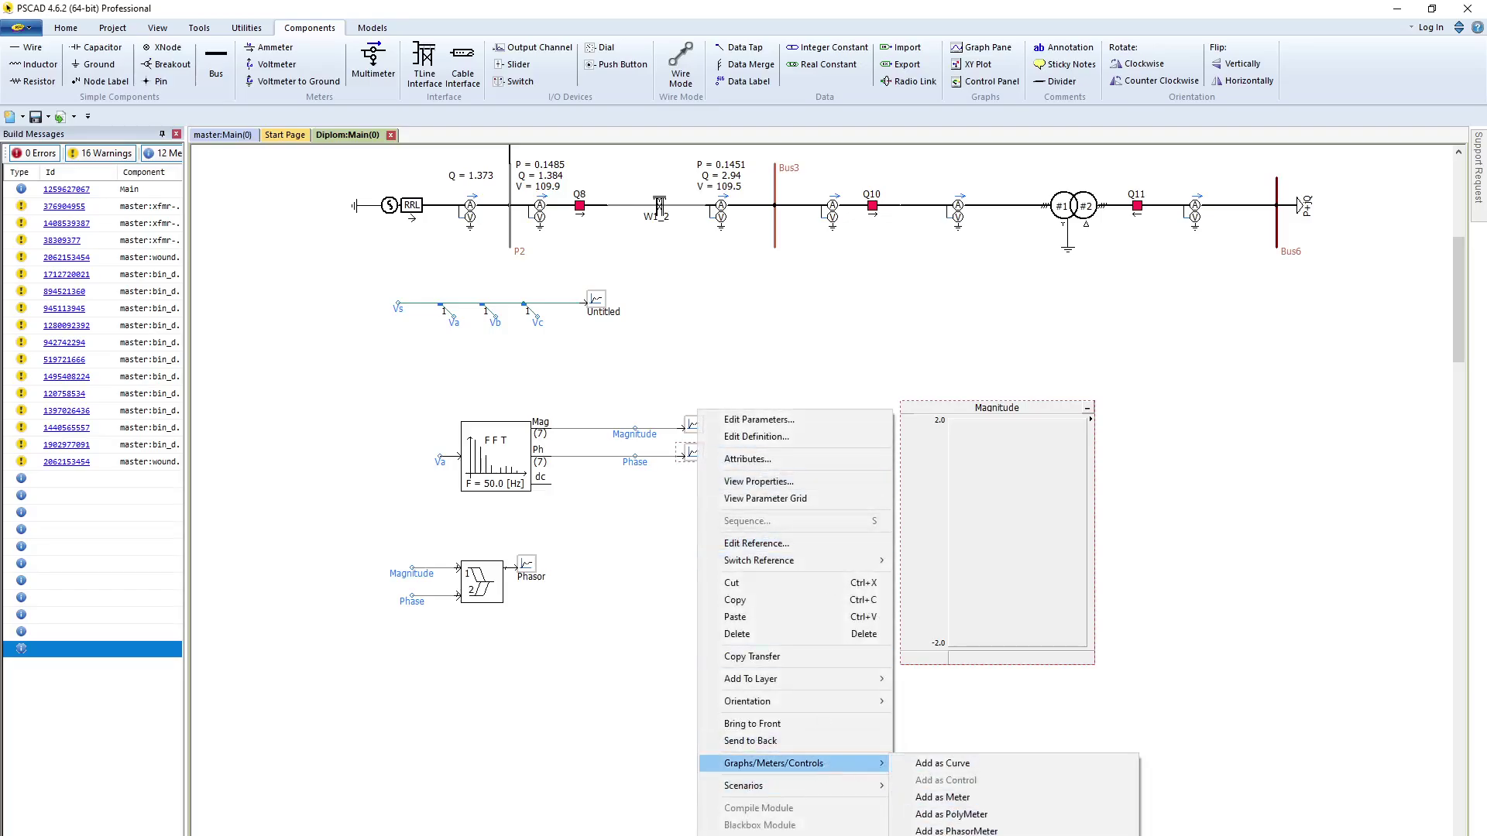
{"action": "left_click", "coordinate": [953, 814]}
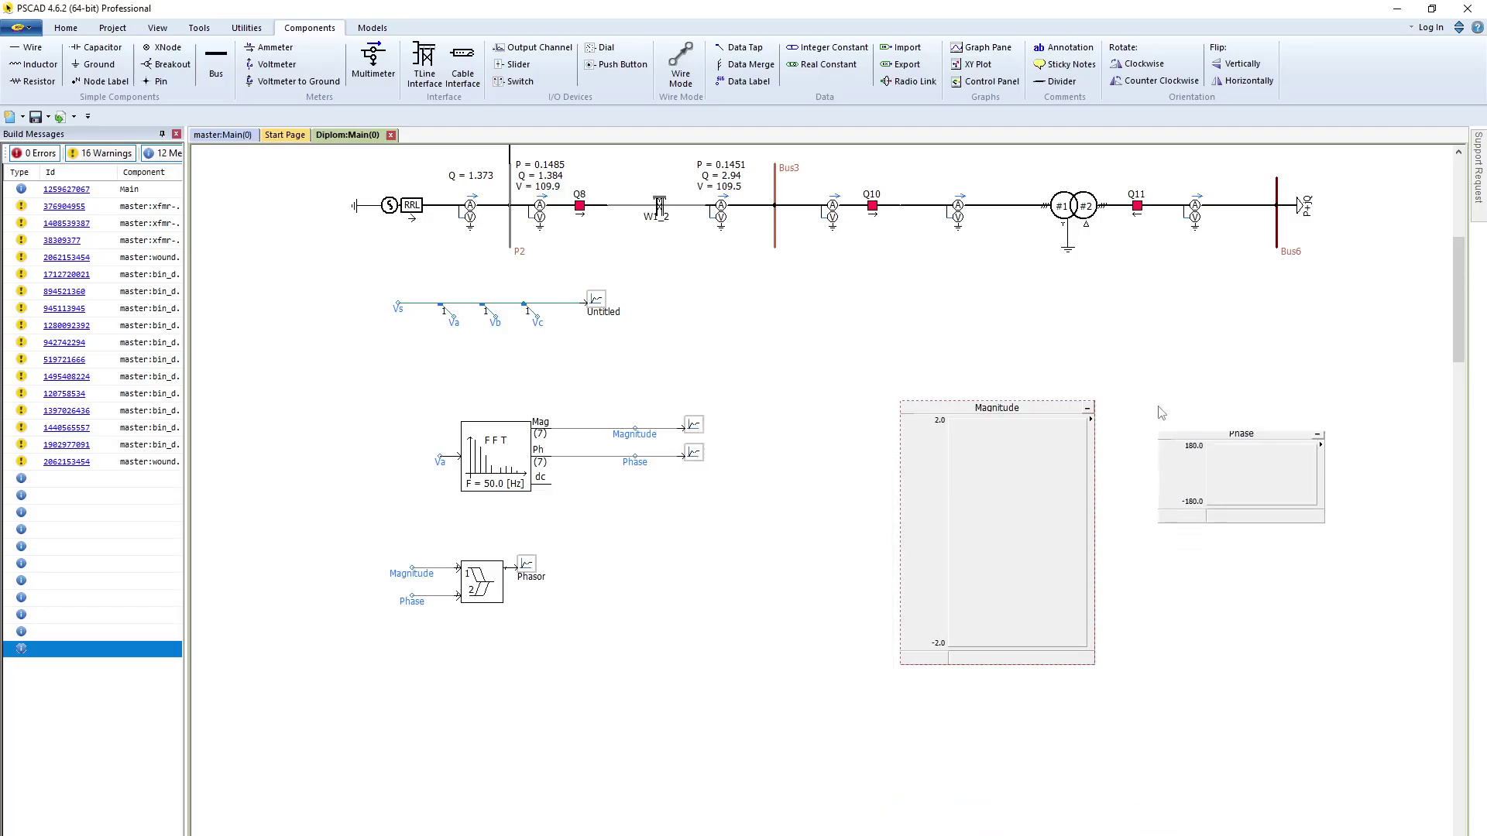
{"action": "left_click_drag", "start_coordinate": [1160, 435], "coordinate": [1098, 406]}
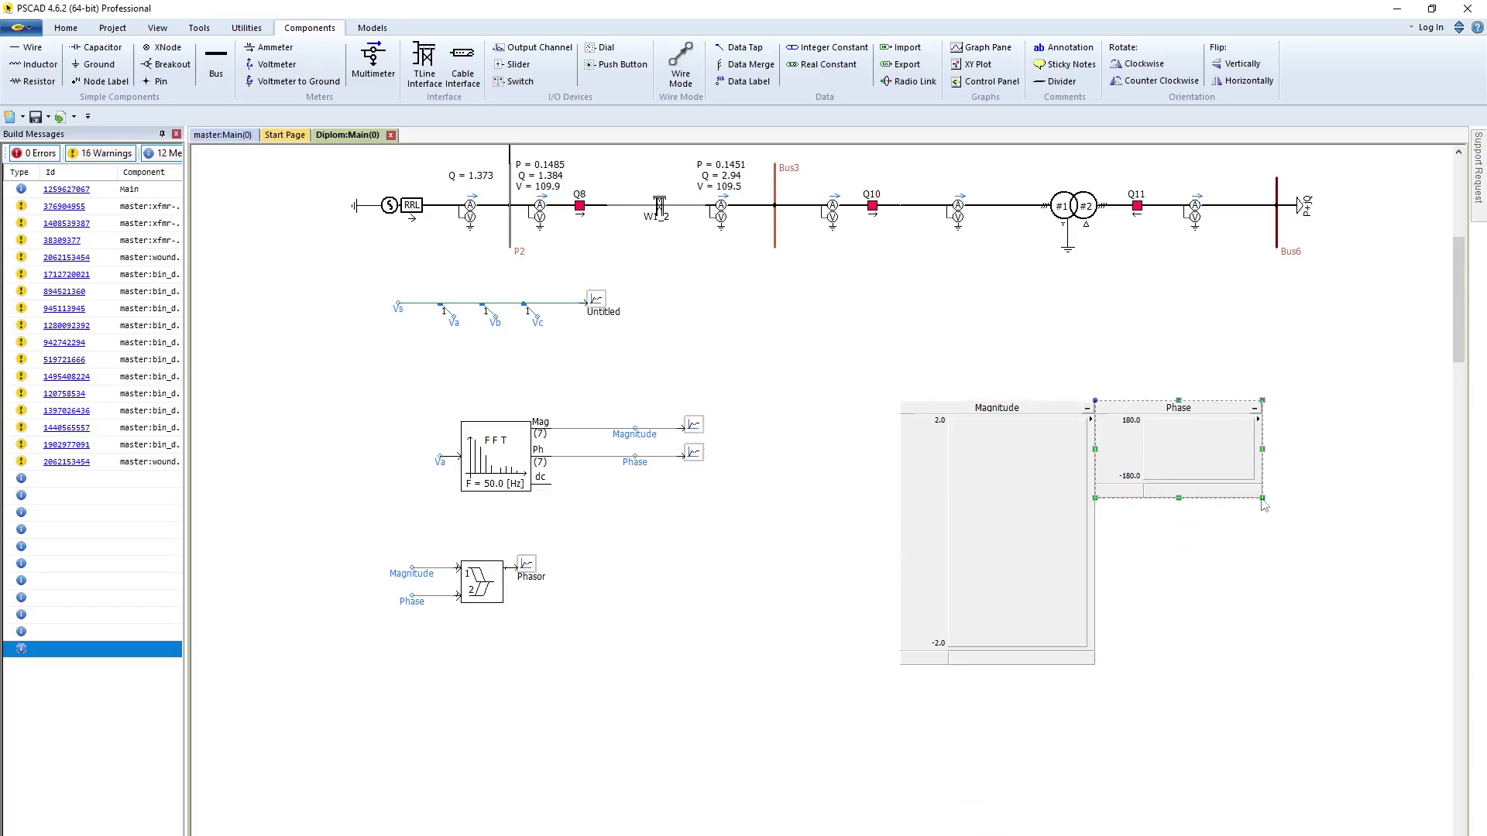
{"action": "left_click_drag", "start_coordinate": [1264, 503], "coordinate": [1316, 676]}
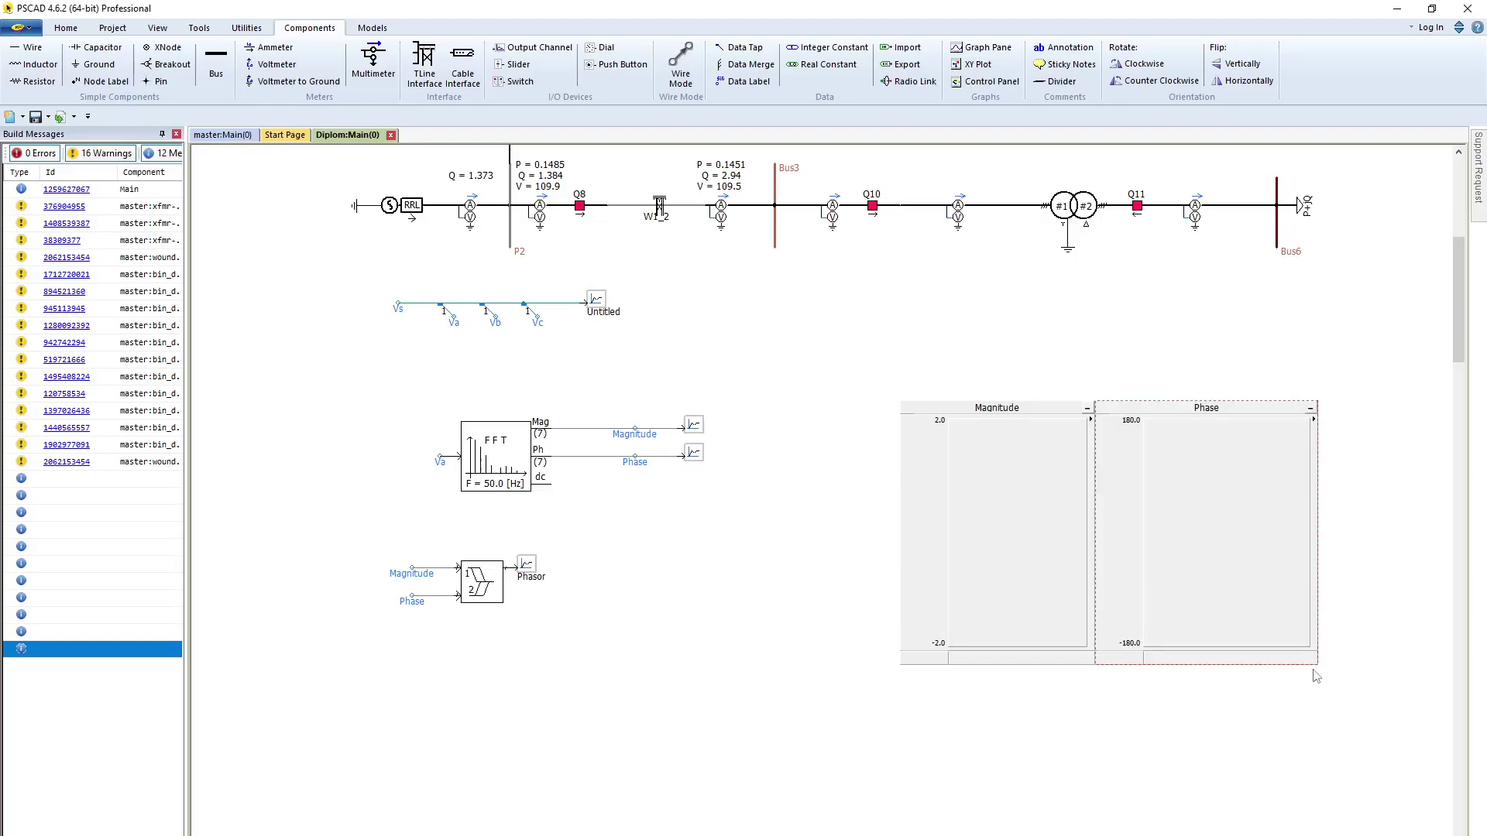
Add a PhasorMeter for the Phasor channel, full panel height, aligned against Magnitude.
{"action": "right_click", "coordinate": [526, 567]}
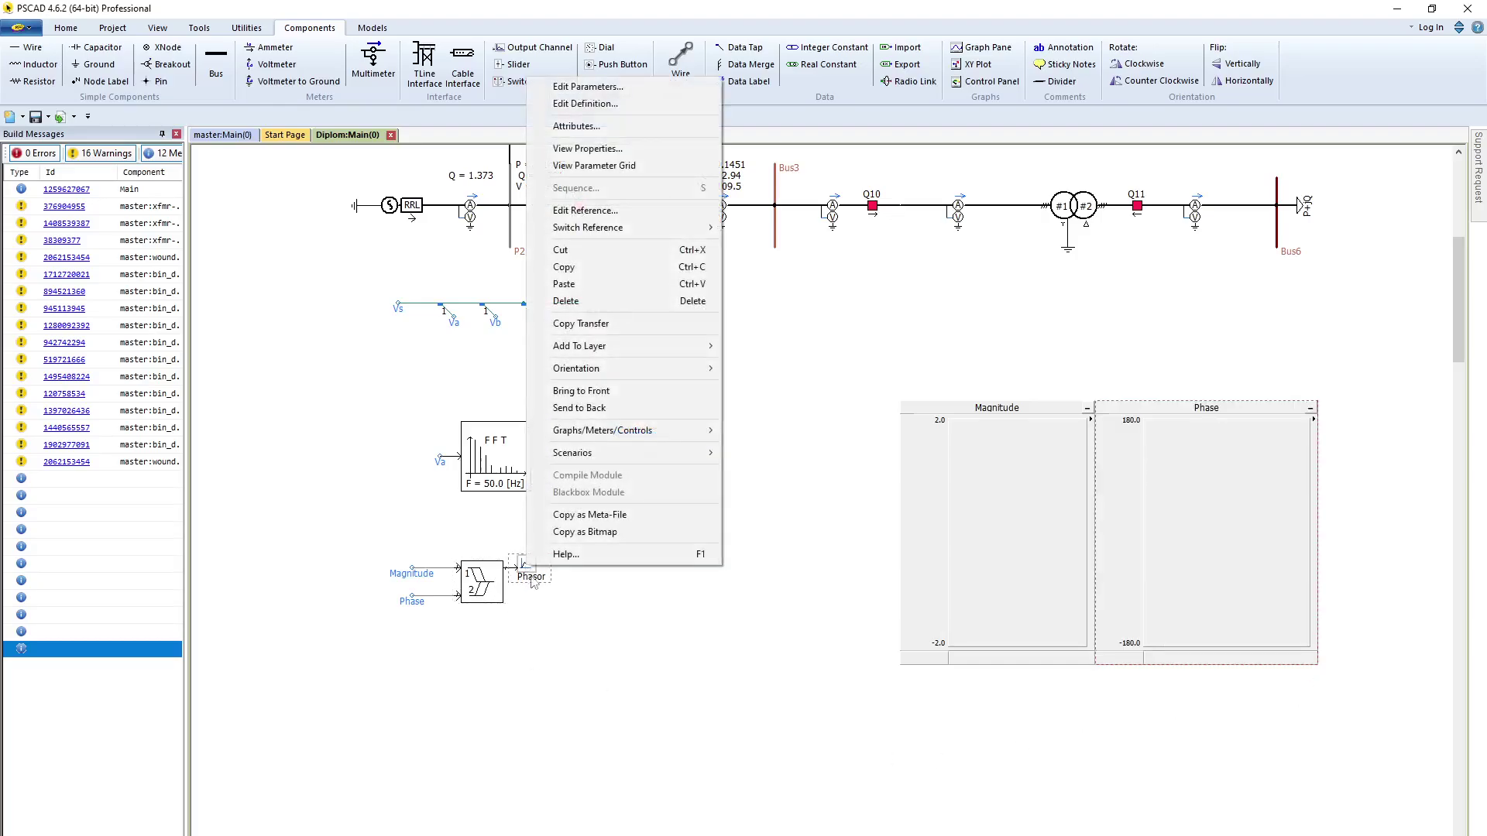
{"action": "mouse_move", "coordinate": [650, 434]}
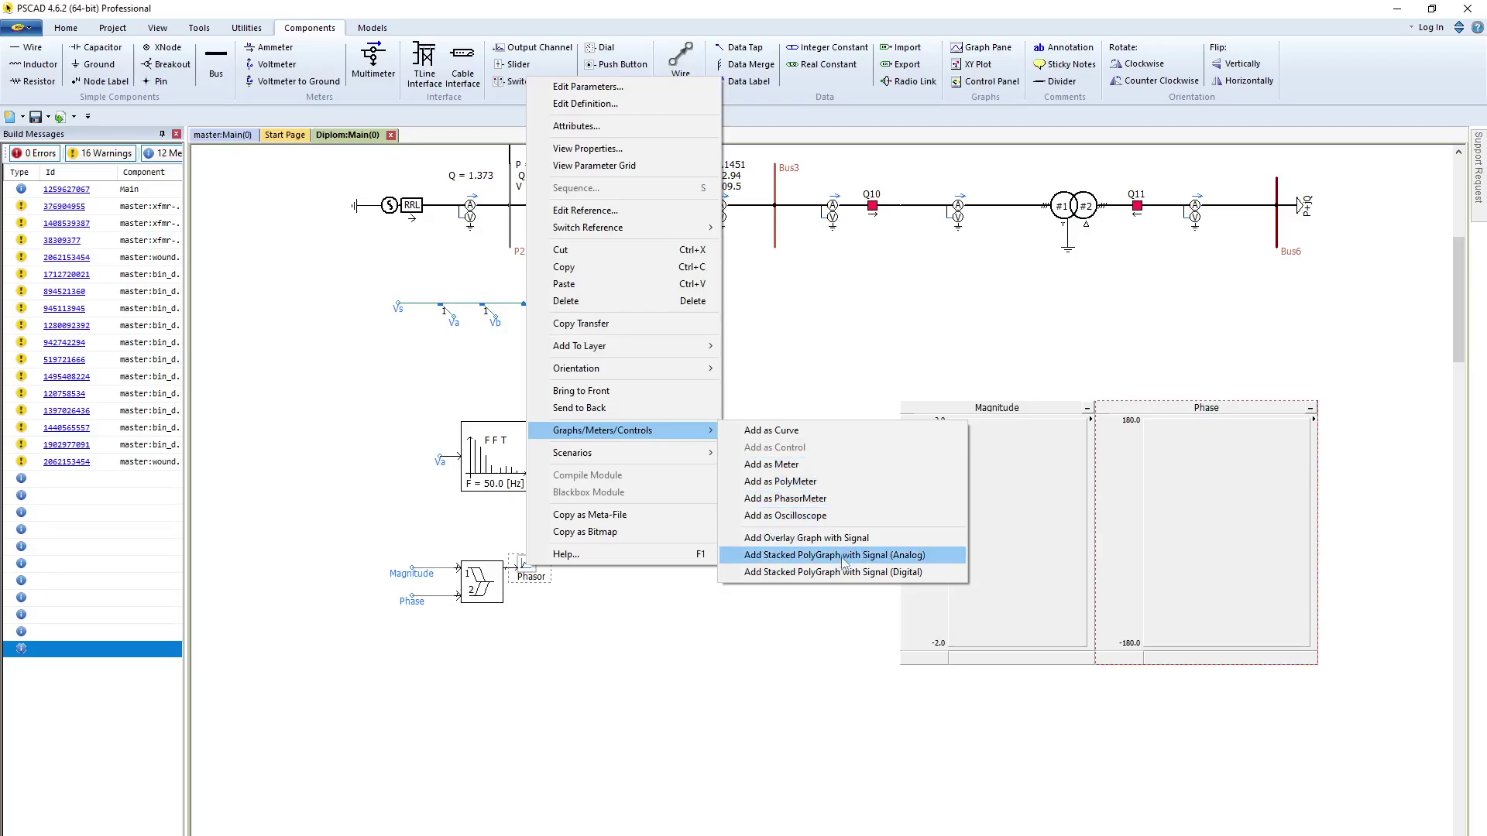
{"action": "left_click", "coordinate": [814, 499]}
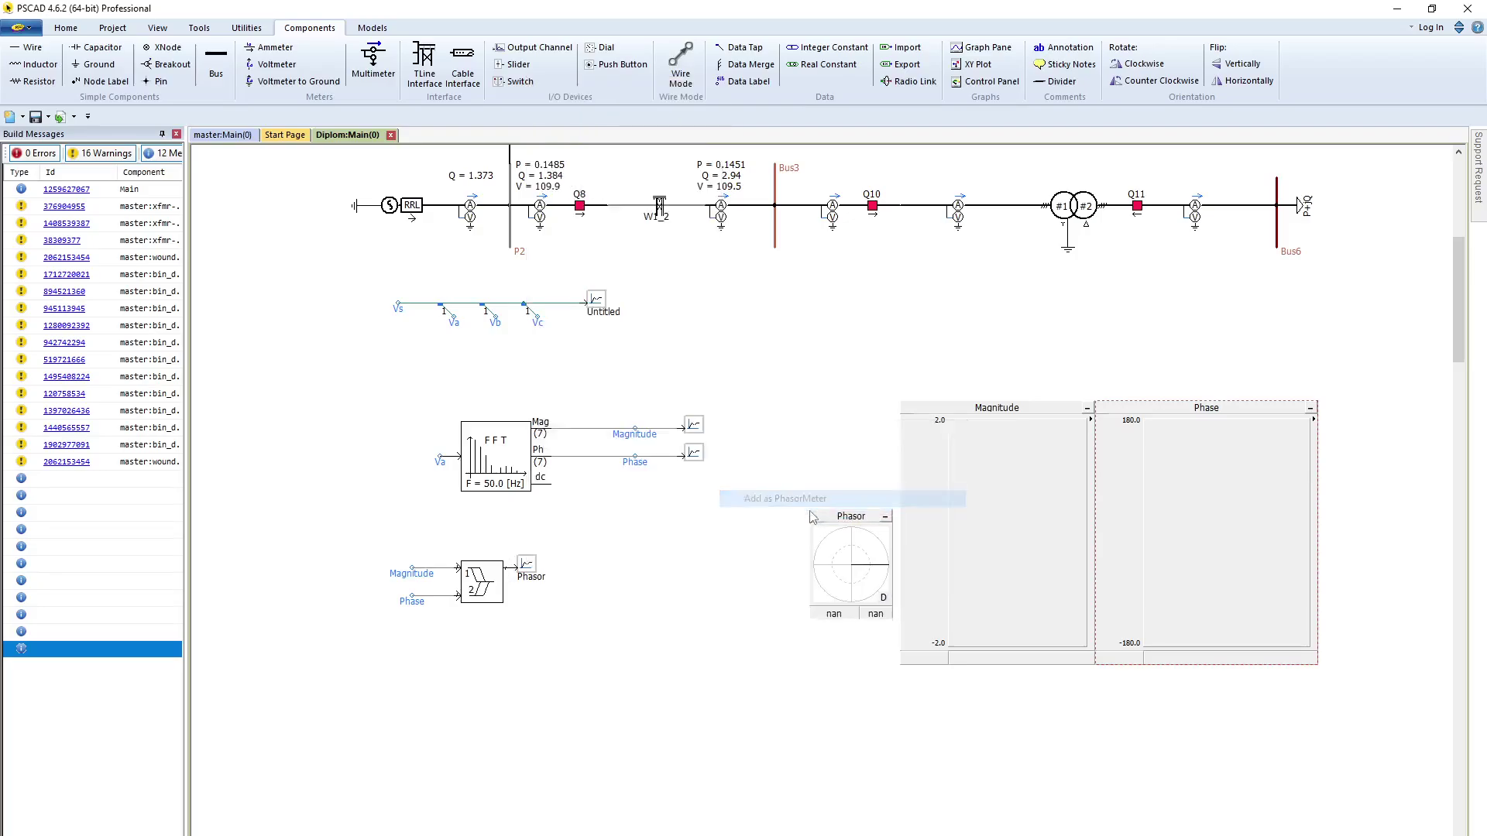
{"action": "left_click", "coordinate": [736, 405]}
{"action": "left_click_drag", "start_coordinate": [818, 527], "coordinate": [886, 674]}
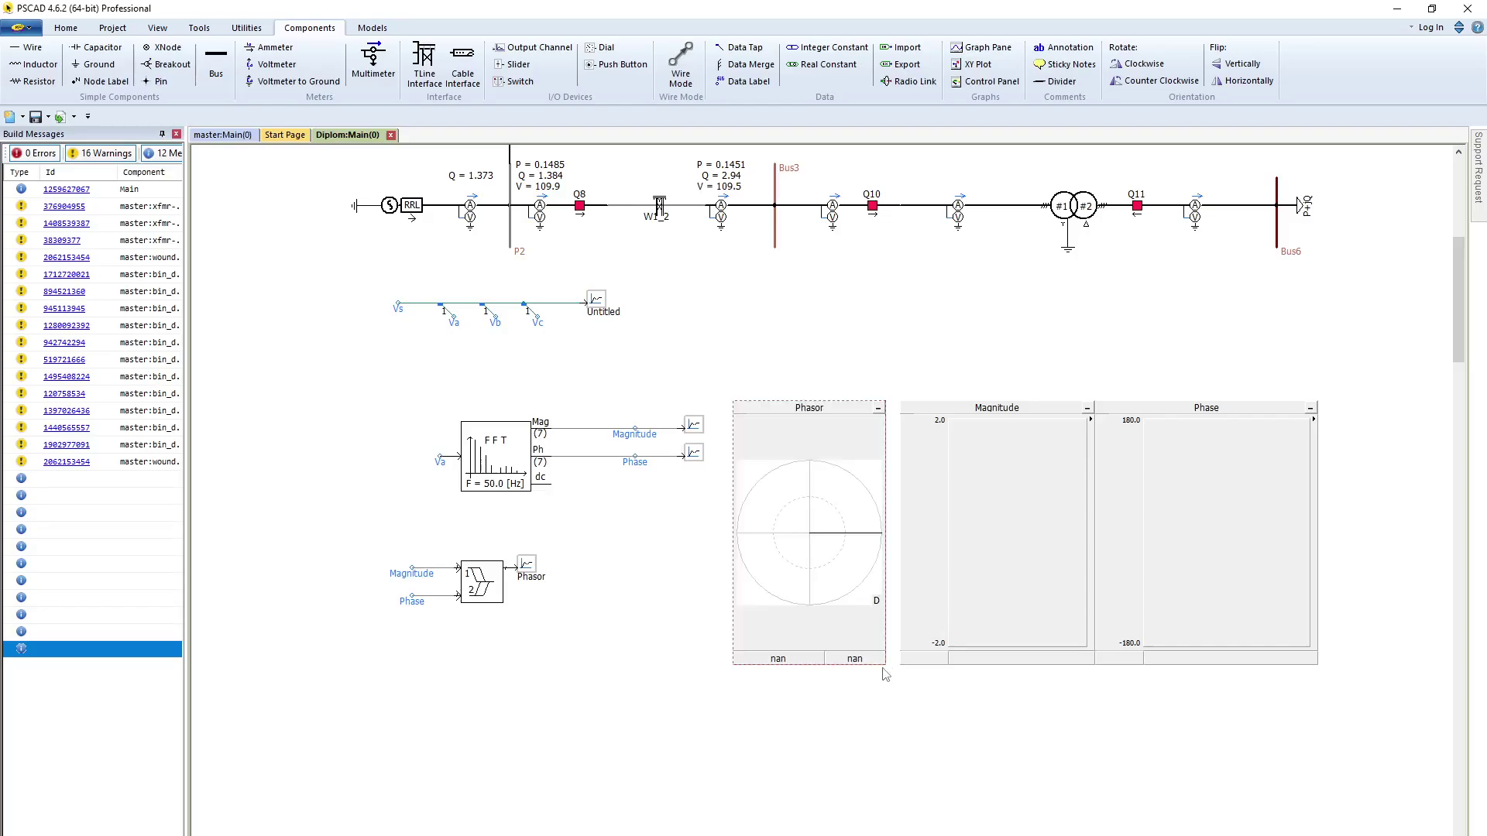
{"action": "left_click_drag", "start_coordinate": [872, 515], "coordinate": [886, 516]}
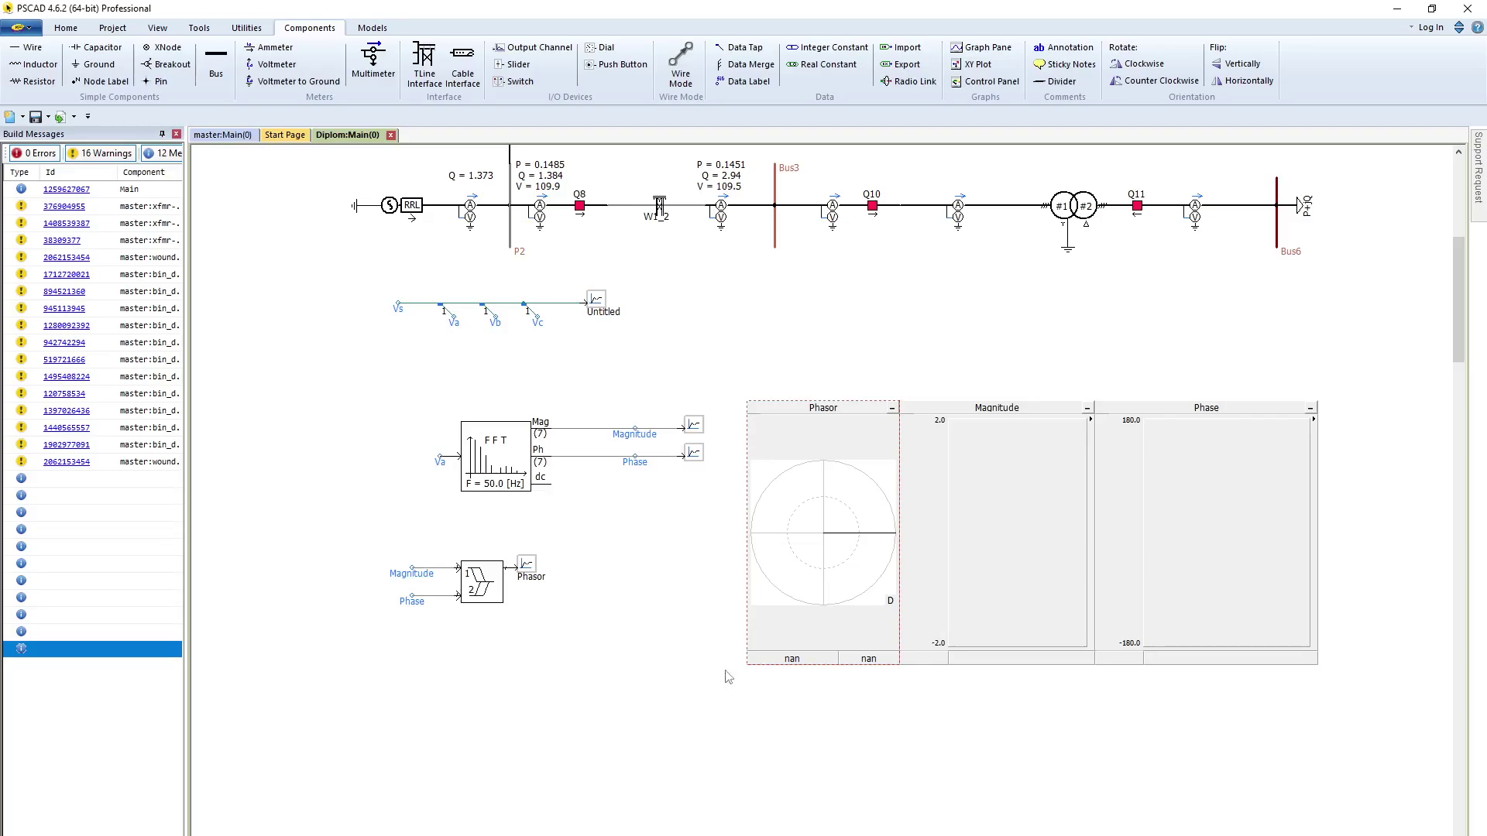
Tap the FFT phase output and name its data label Fund_Phase.
{"action": "left_click", "coordinate": [740, 47]}
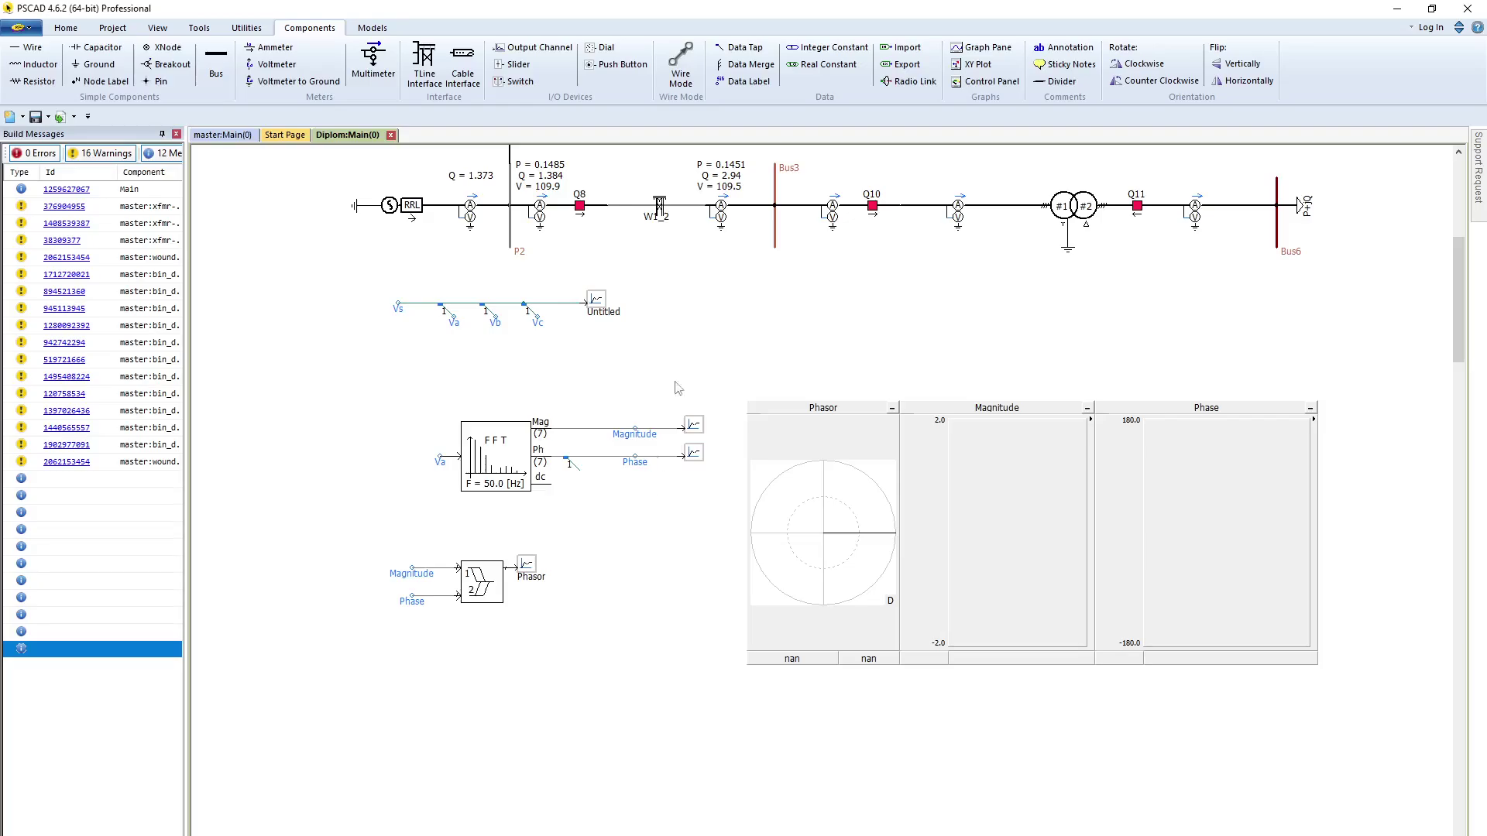
{"action": "left_click", "coordinate": [729, 85]}
{"action": "double_click", "coordinate": [597, 483]}
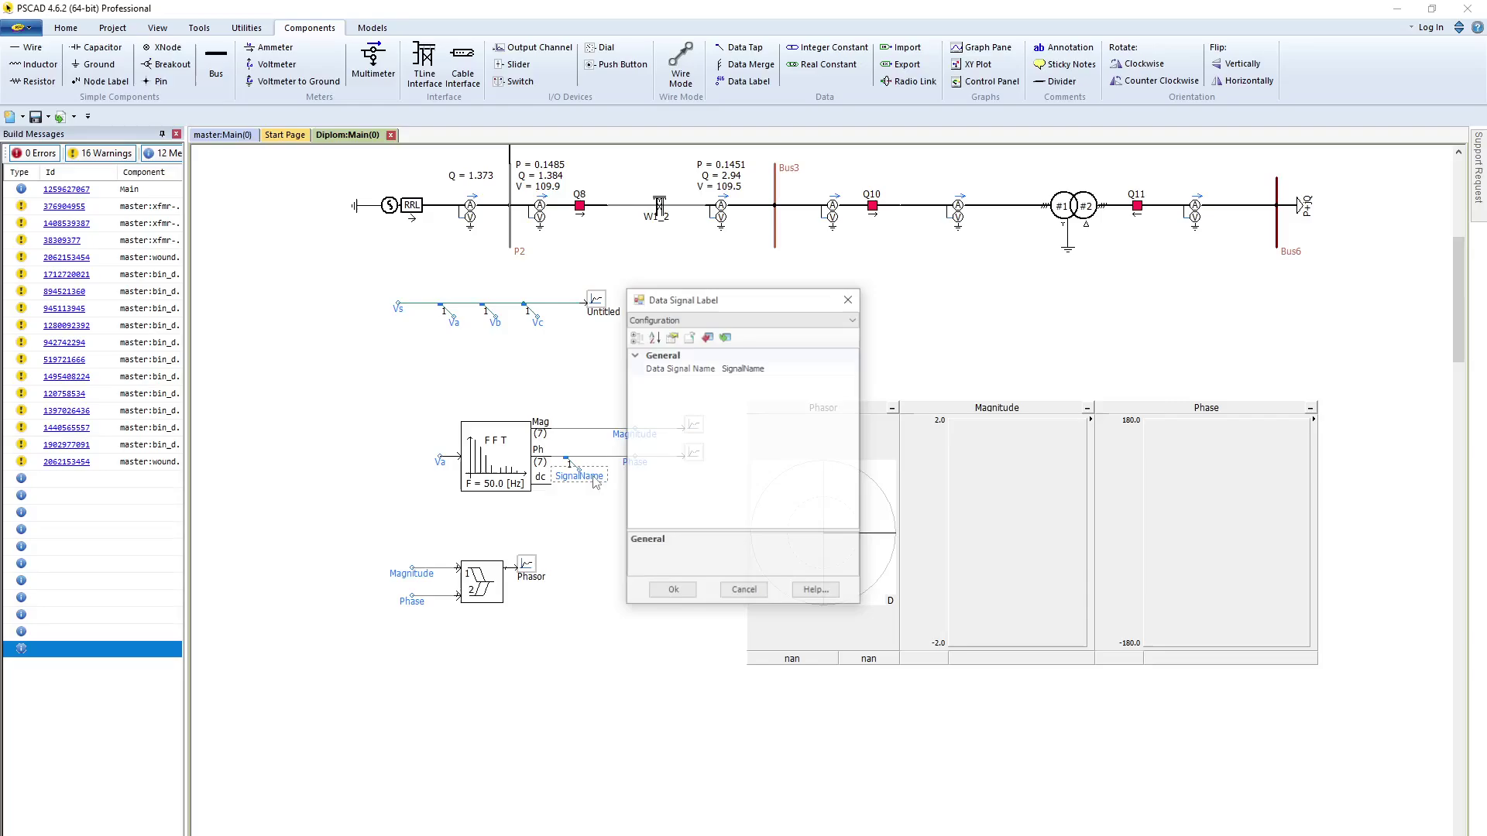
{"action": "left_click", "coordinate": [773, 369]}
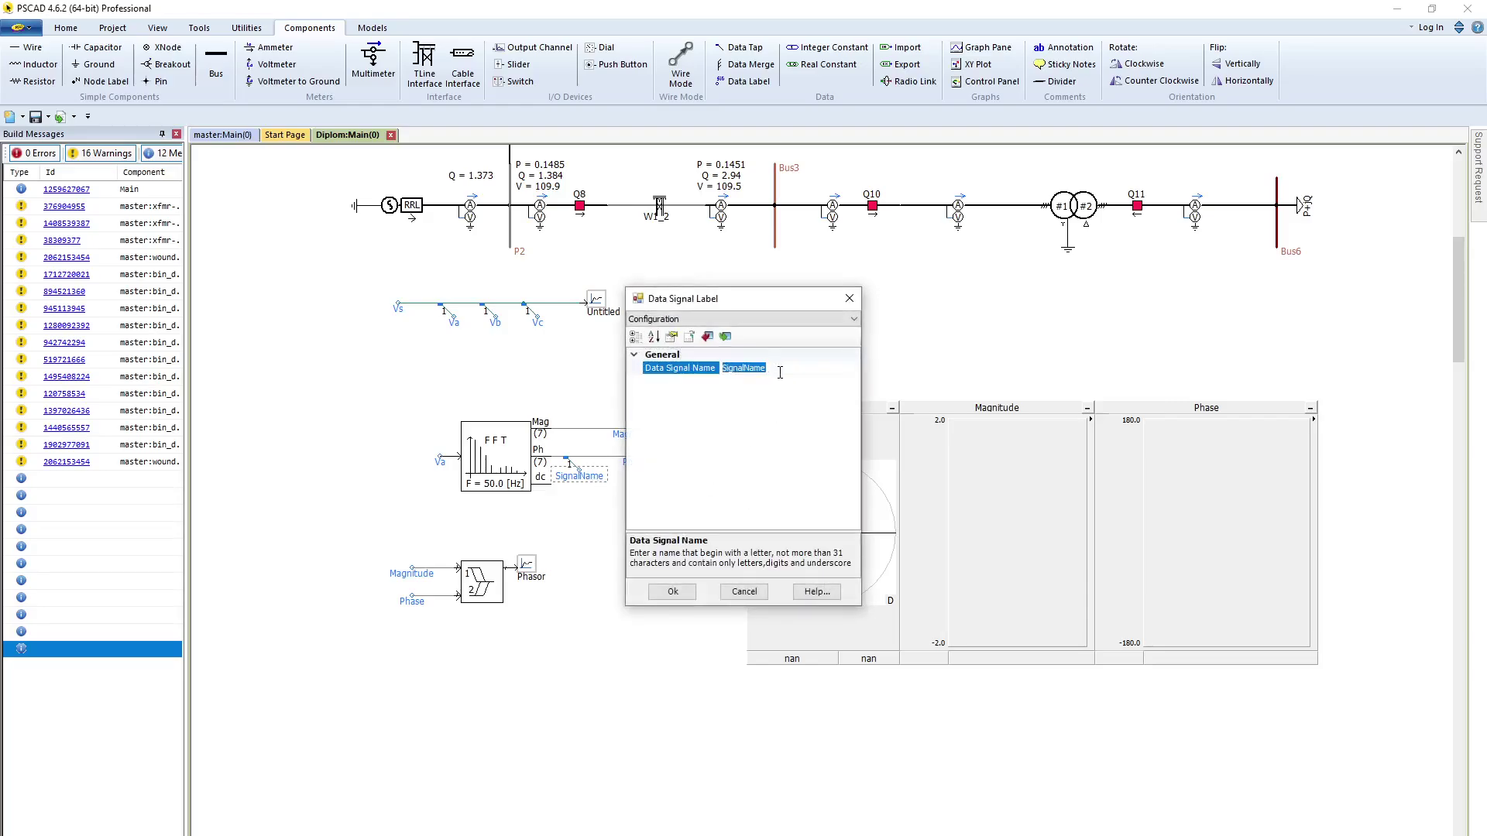
{"action": "type", "text": "Fun"}
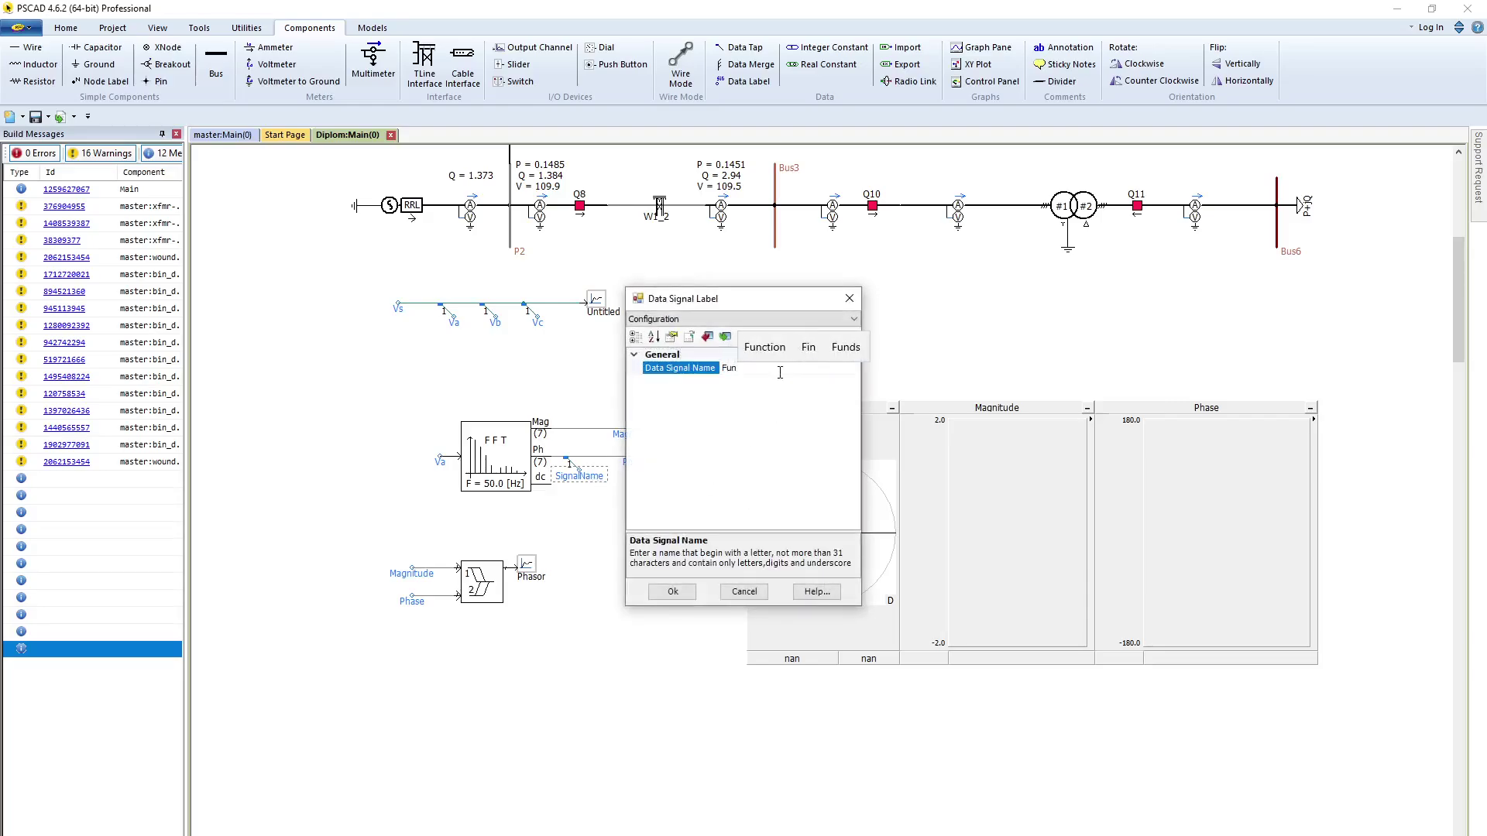
{"action": "type", "text": "d_"}
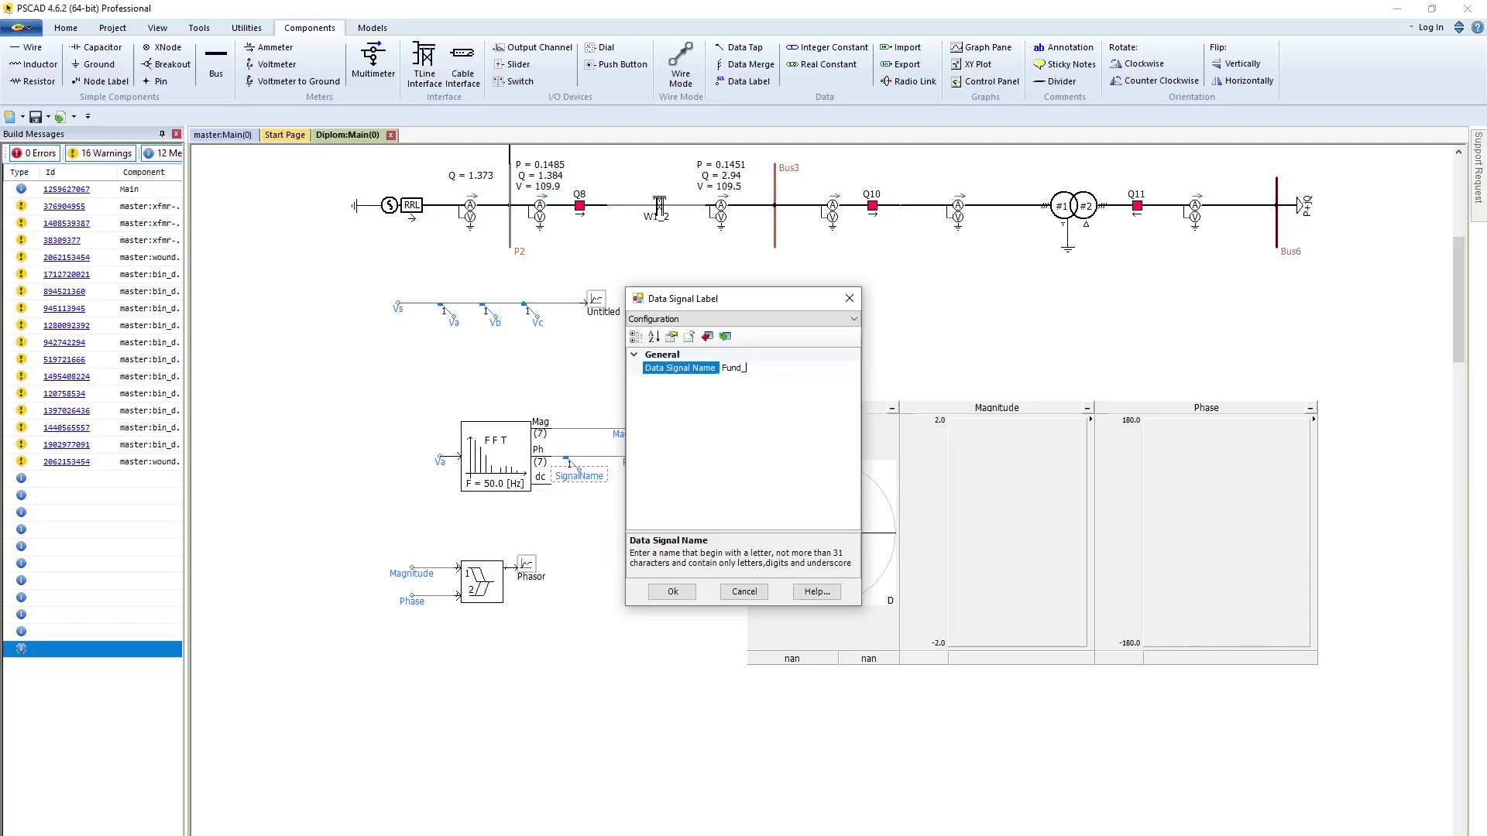
{"action": "type", "text": "Phas"}
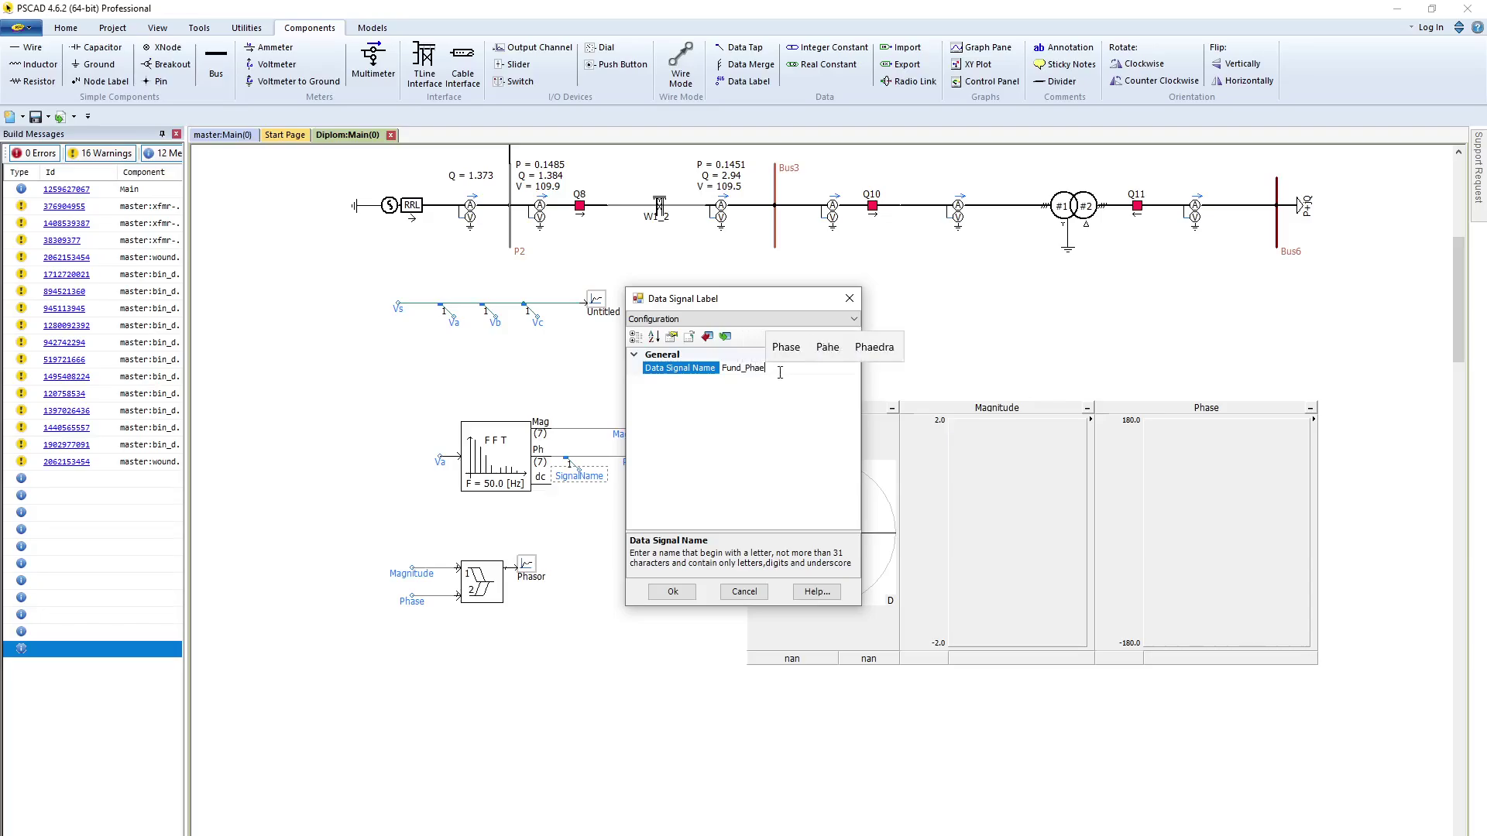
{"action": "type", "text": "e"}
{"action": "key", "text": "Return"}
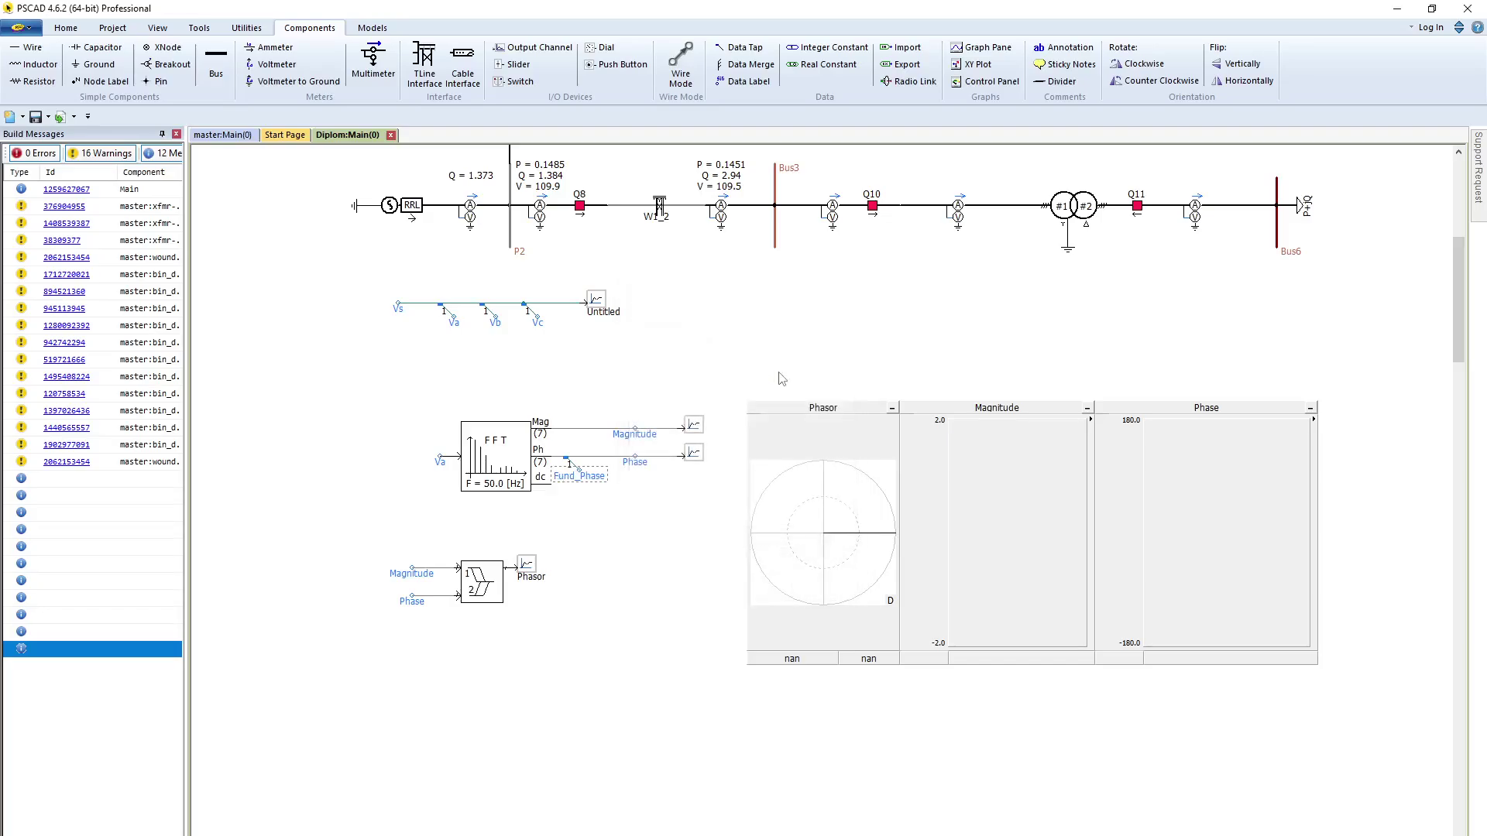
{"action": "left_click", "coordinate": [873, 333]}
Paste a copy of the Fund_Phase label below the Phasor block and add an output channel.
{"action": "left_click", "coordinate": [590, 479]}
{"action": "key", "text": "ctrl+v"}
{"action": "left_click", "coordinate": [426, 675]}
{"action": "left_click", "coordinate": [534, 47]}
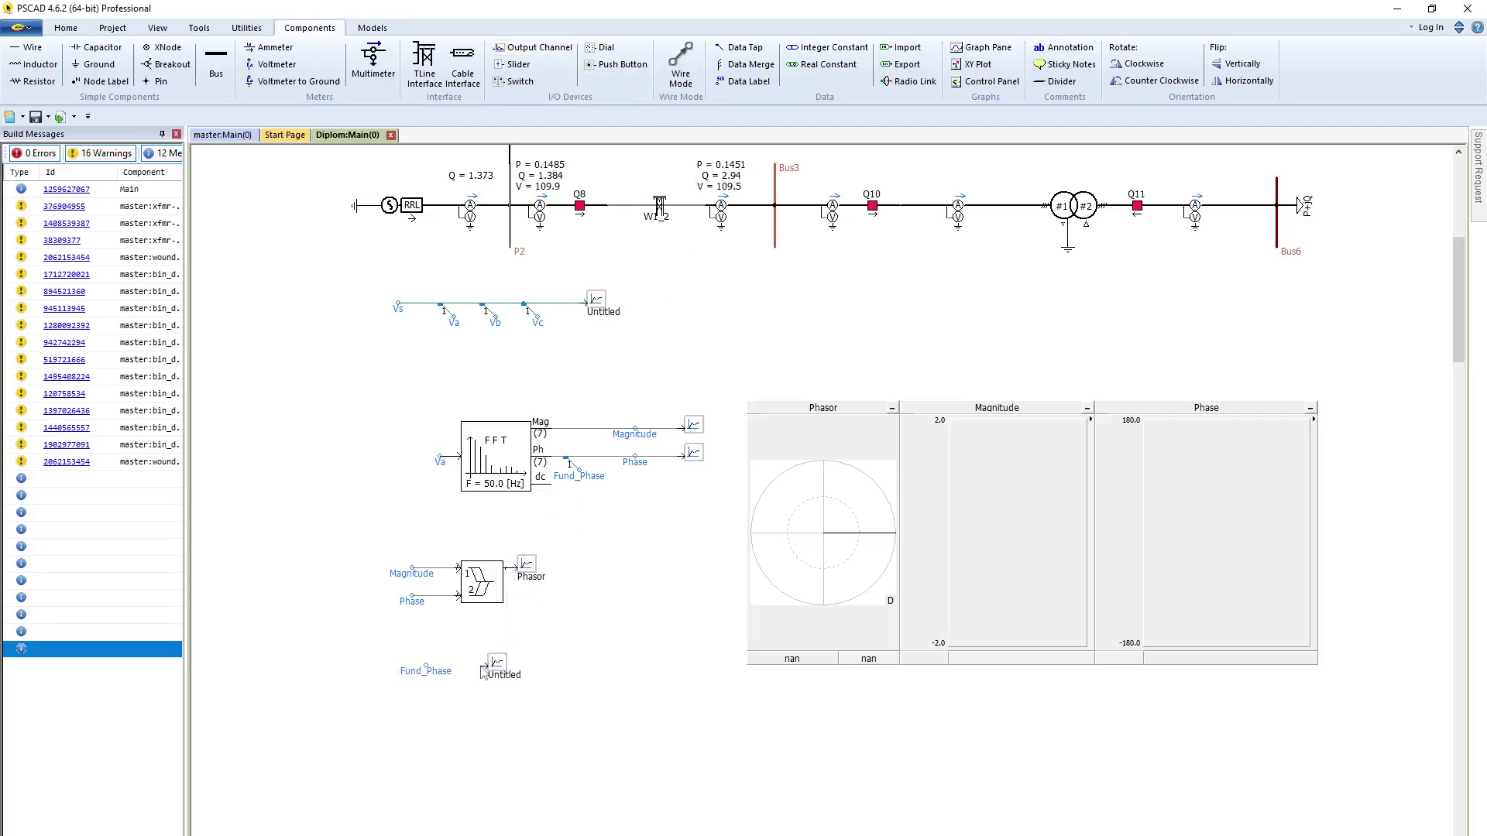
Place the output channel beside the copied Fund_Phase label and wire them together.
{"action": "left_click", "coordinate": [487, 669]}
{"action": "left_click", "coordinate": [681, 70]}
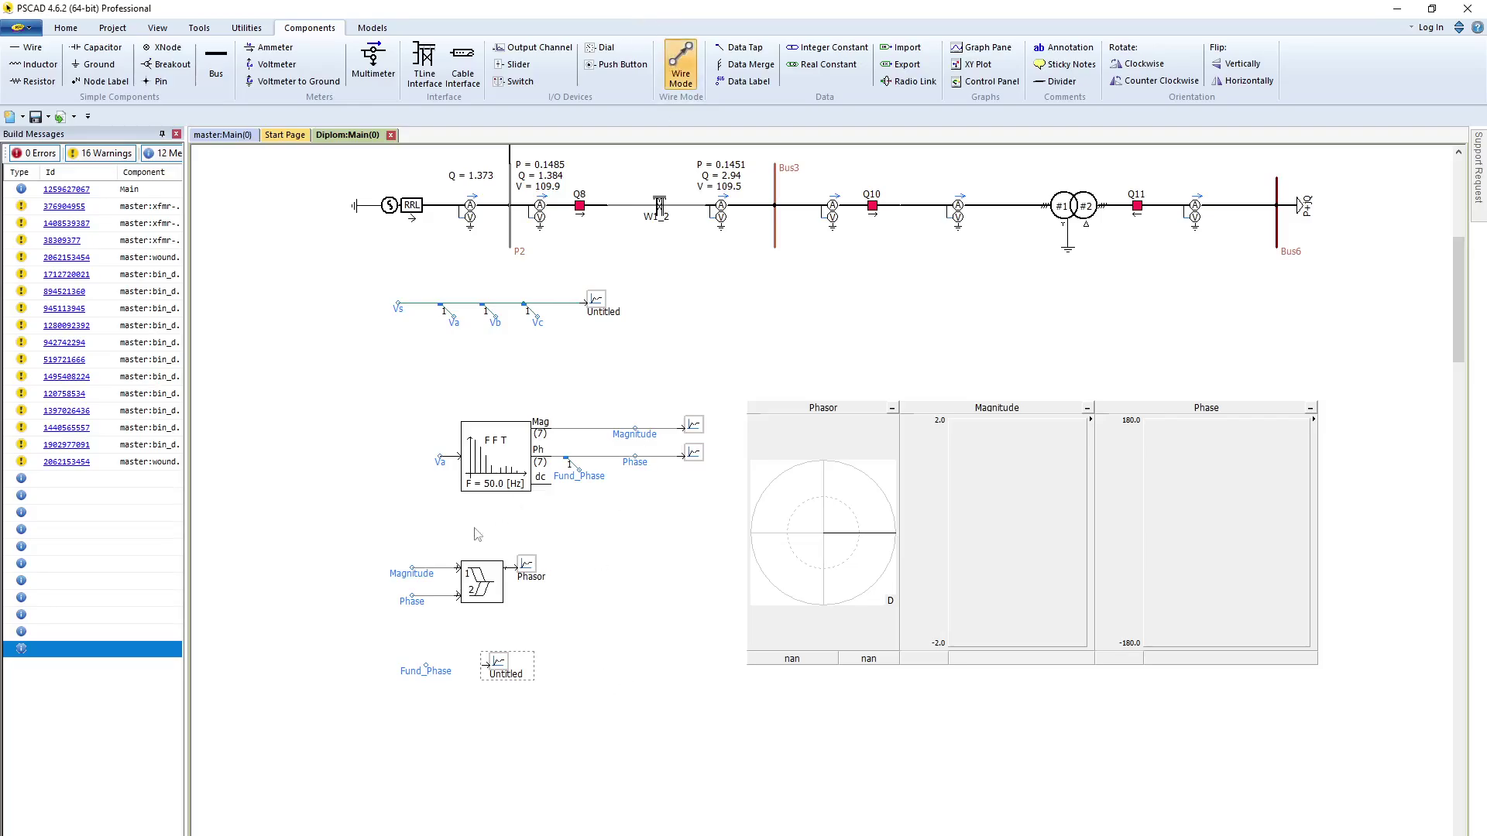
{"action": "left_click", "coordinate": [426, 665]}
{"action": "key", "text": "Escape"}
Set the output channel's title to Fund_Phase.
{"action": "double_click", "coordinate": [517, 675]}
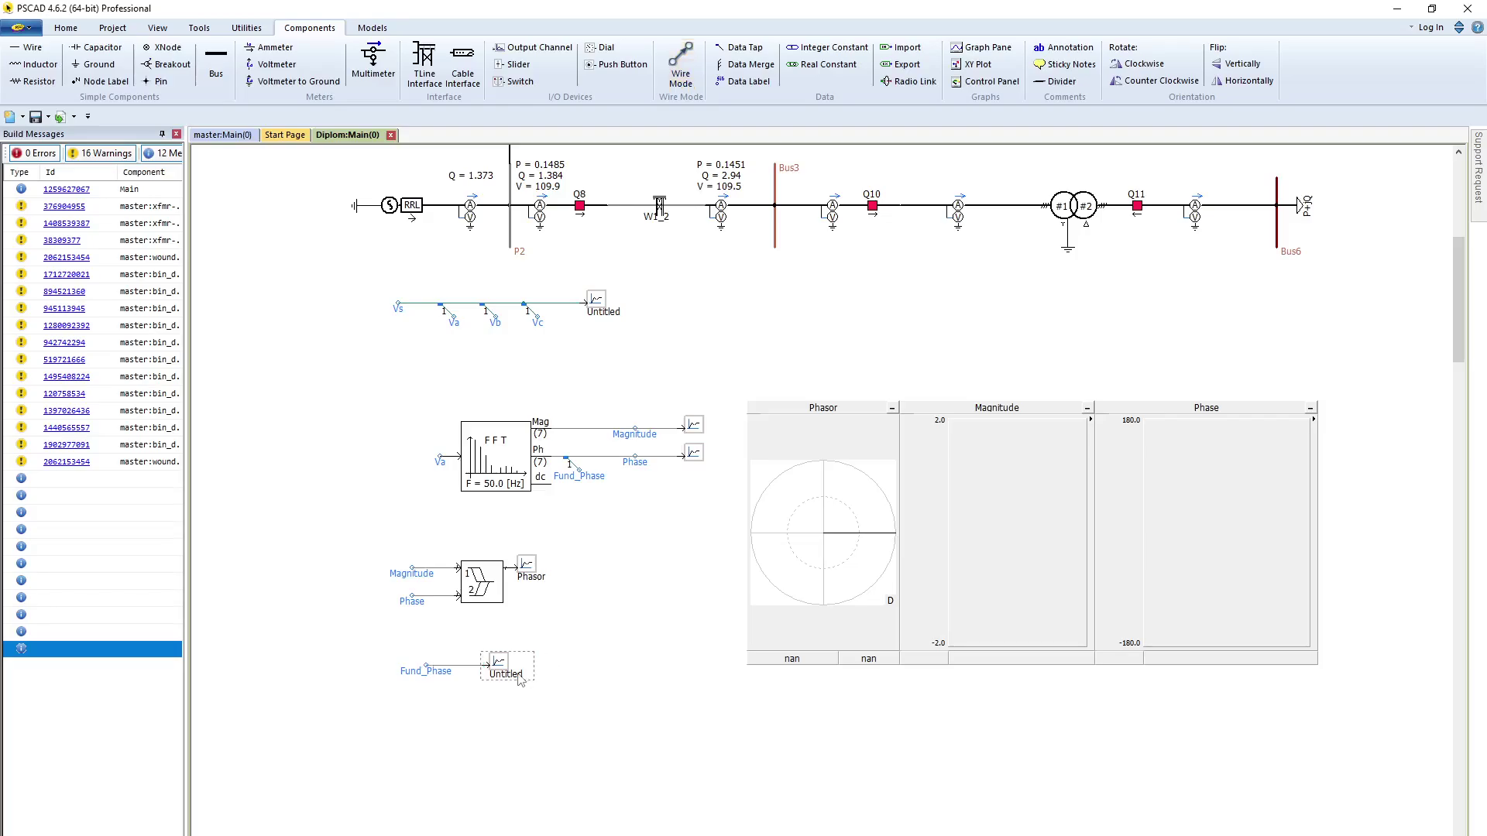
{"action": "left_click", "coordinate": [825, 370]}
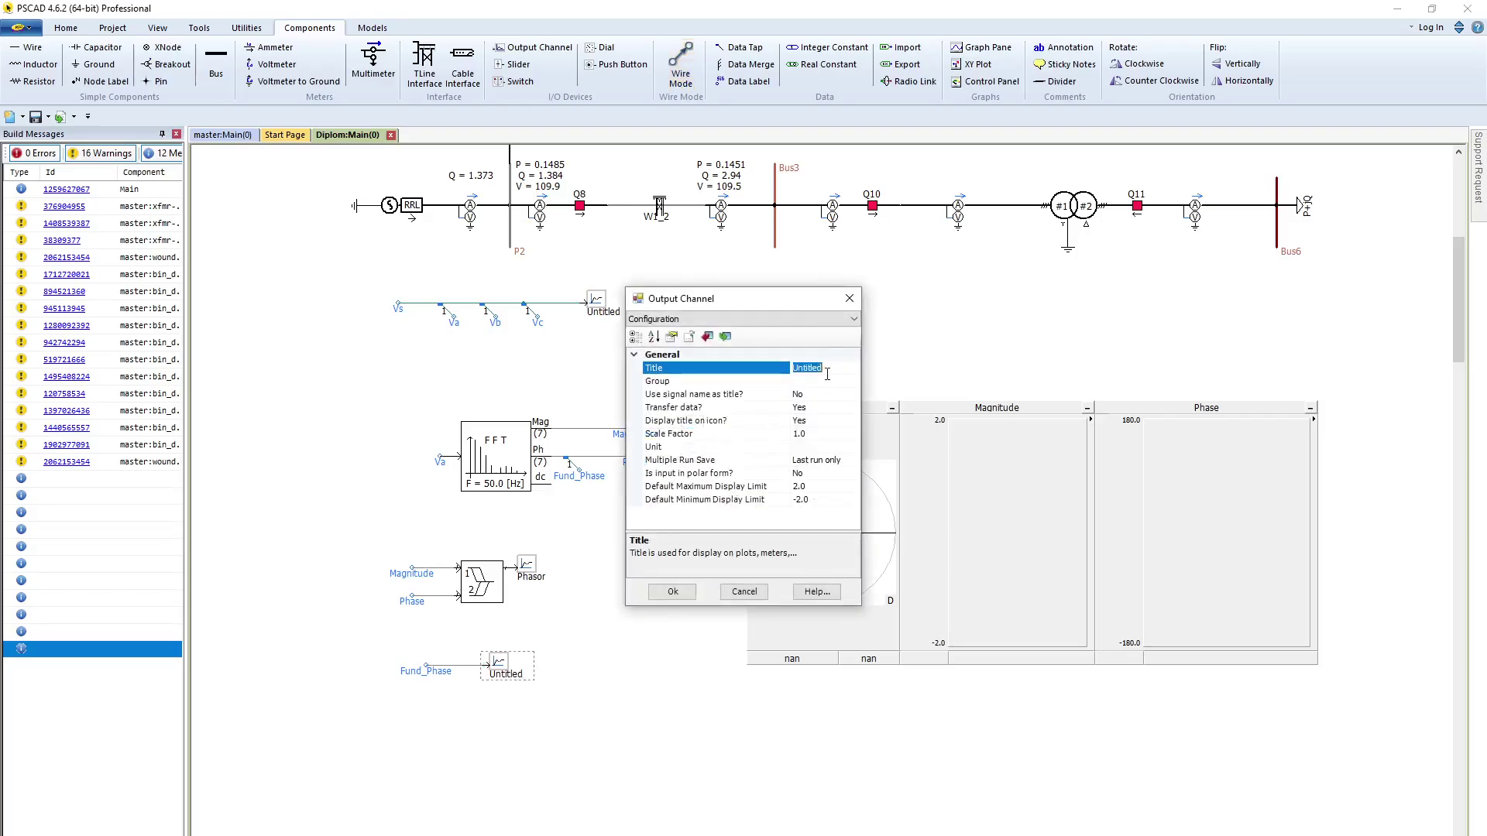
{"action": "type", "text": "Fund"}
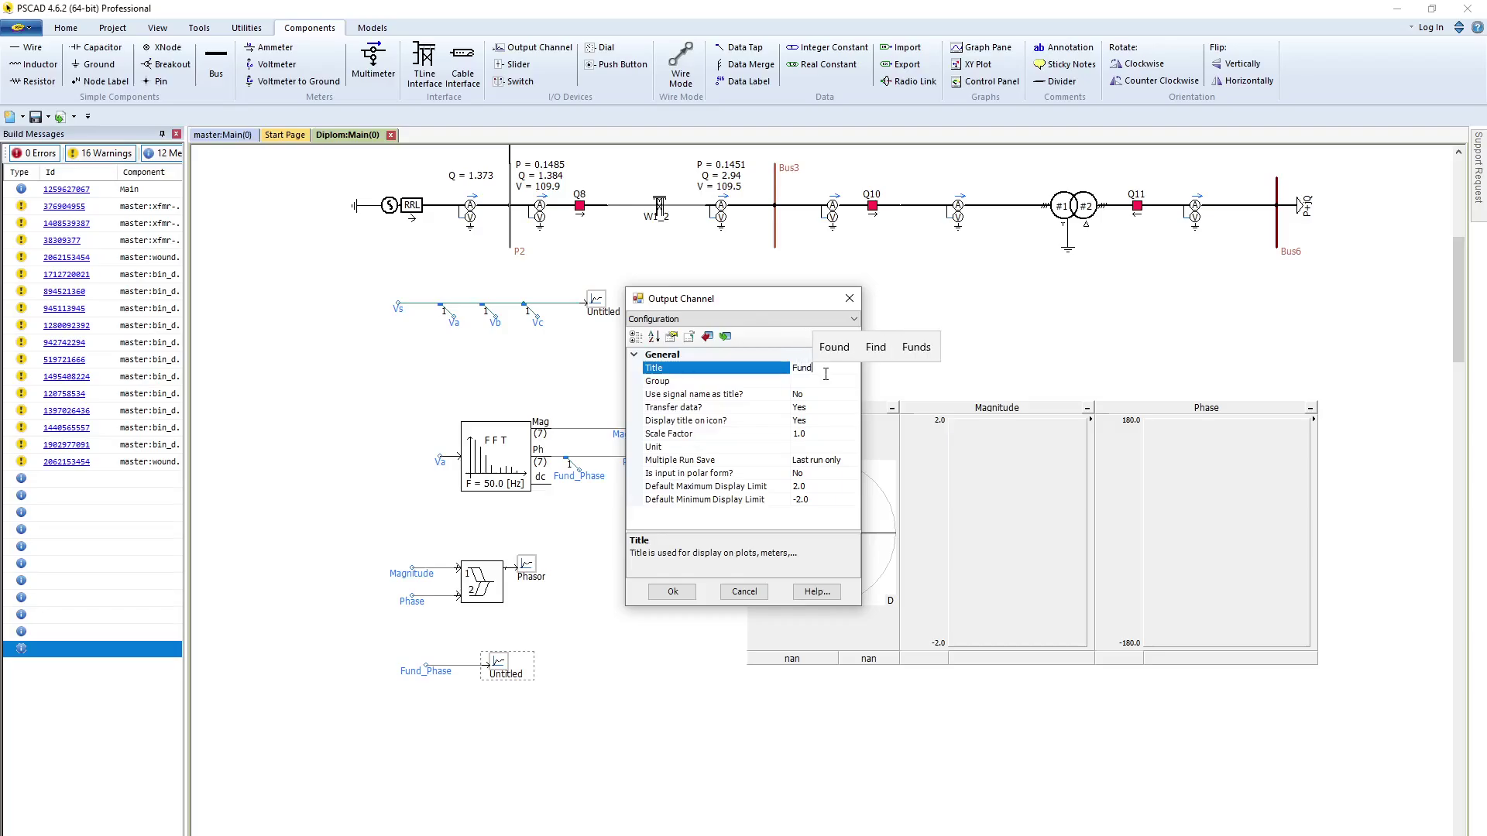
{"action": "type", "text": "_Phaa"}
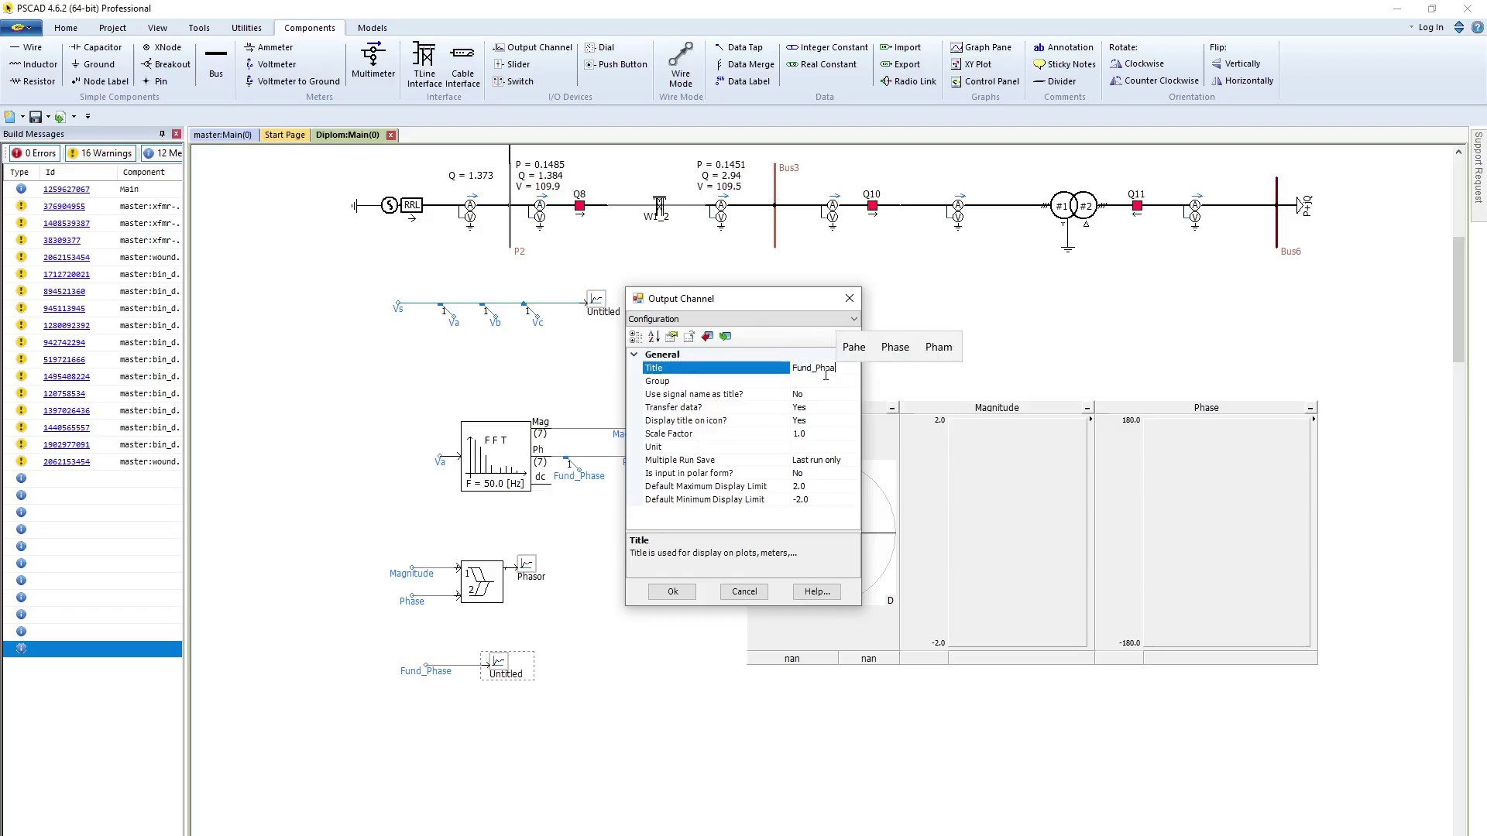
{"action": "key", "text": "BackSpace"}
{"action": "type", "text": "se"}
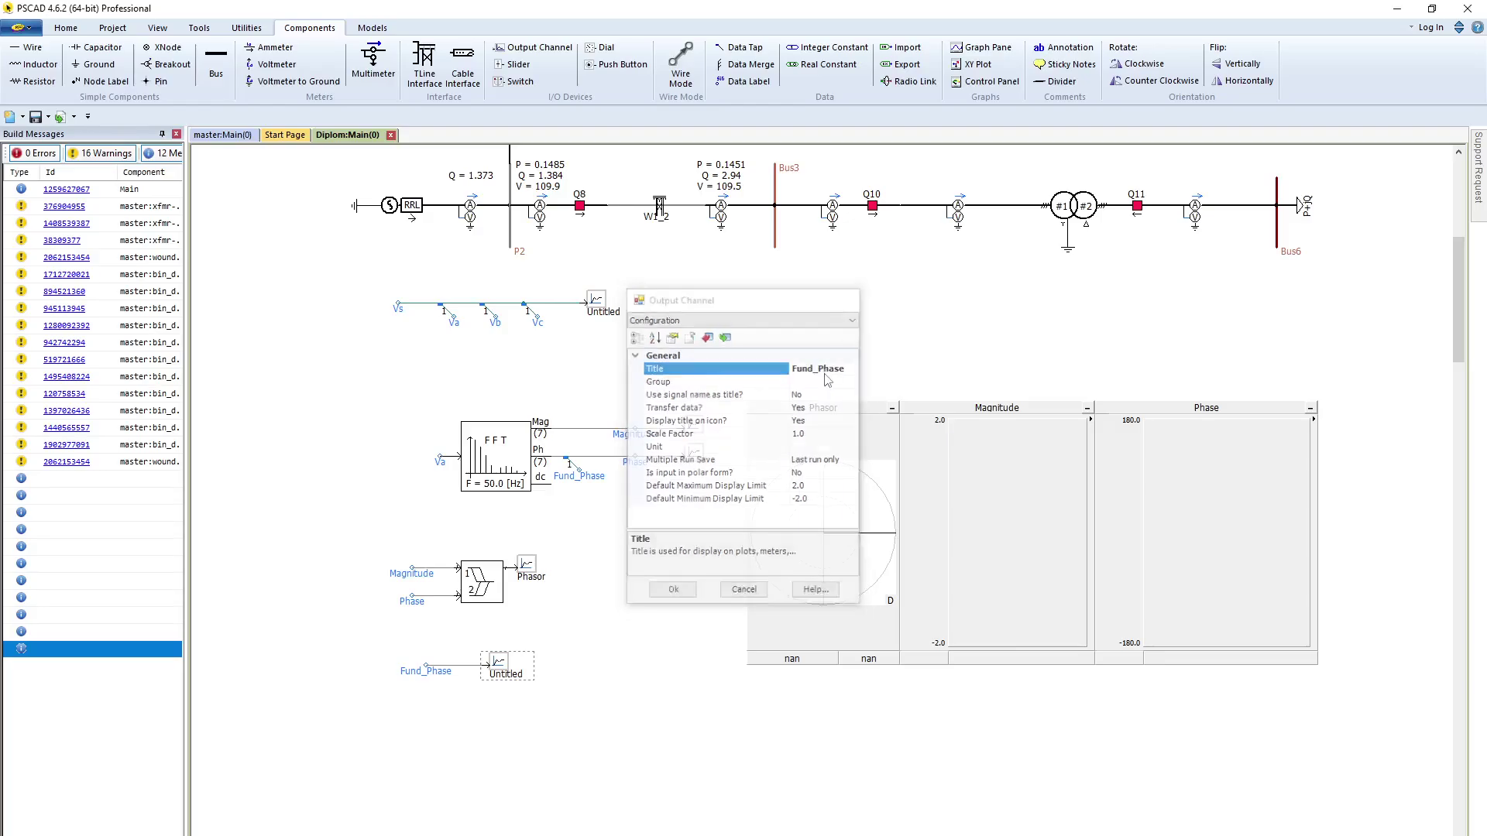
{"action": "key", "text": "Return"}
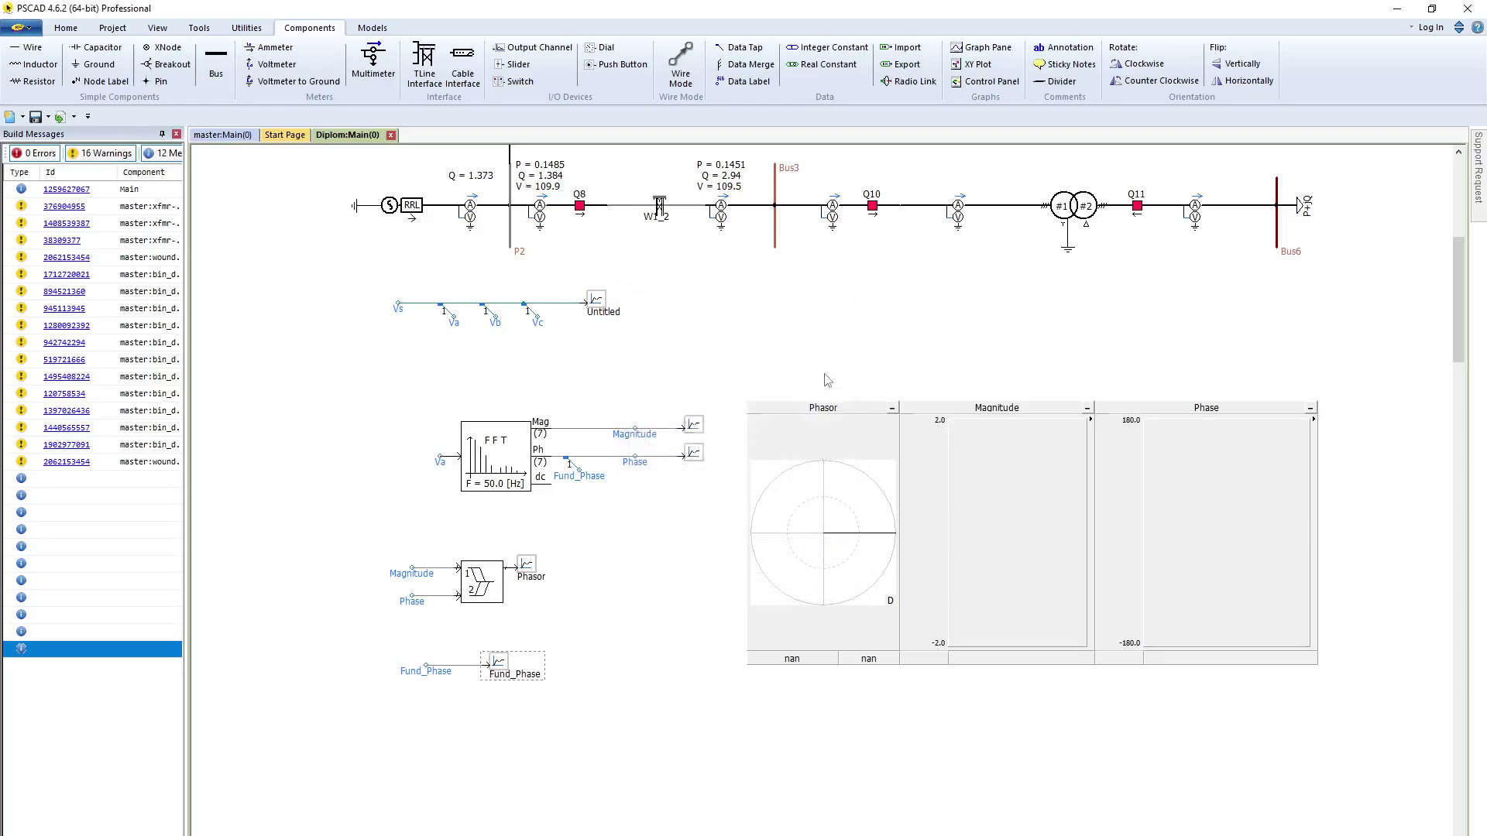
{"action": "left_click", "coordinate": [636, 655]}
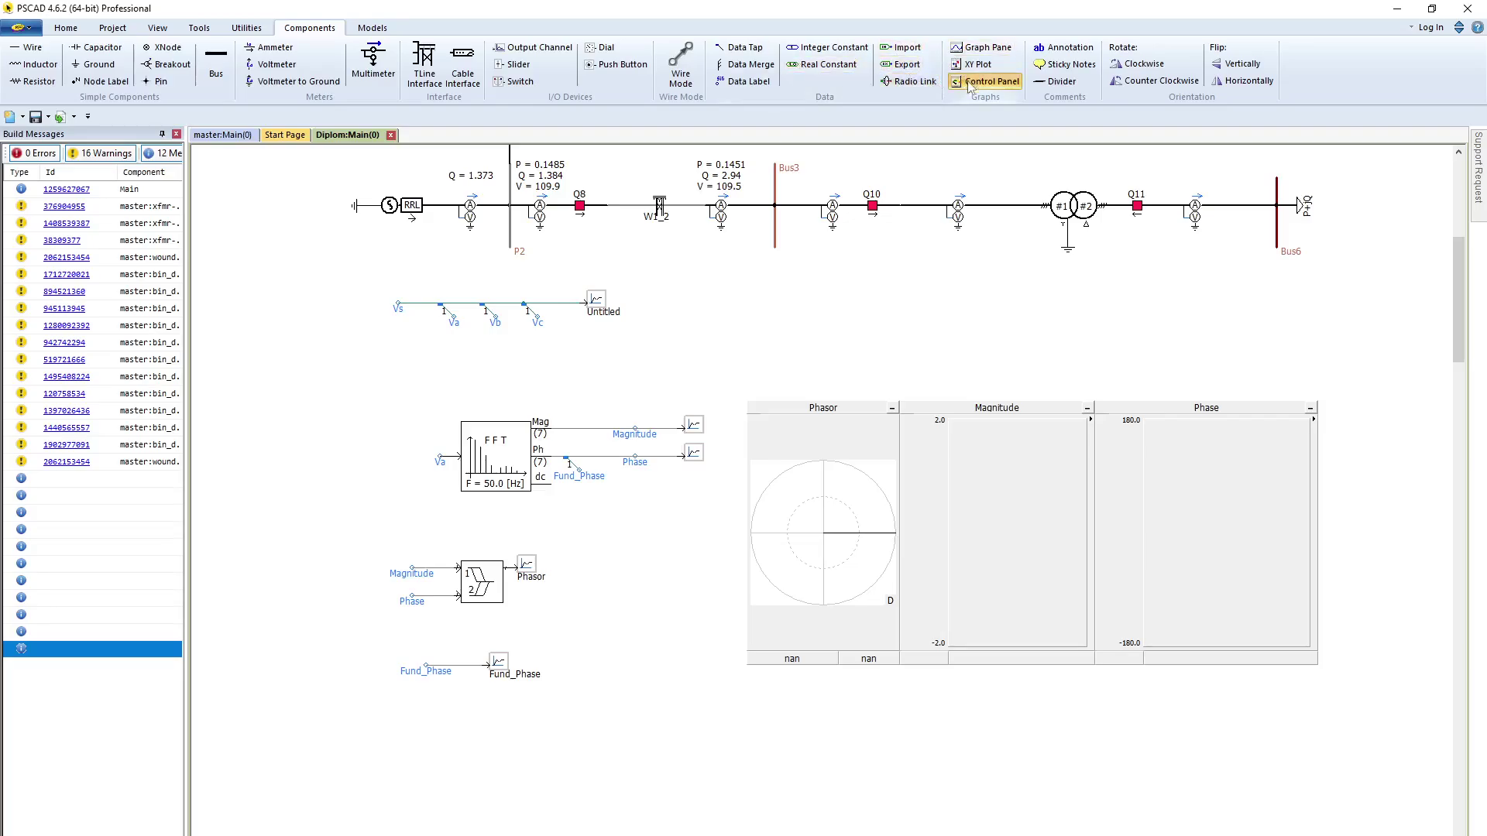
Insert a control panel below the graphs and enlarge it.
{"action": "left_click", "coordinate": [991, 81]}
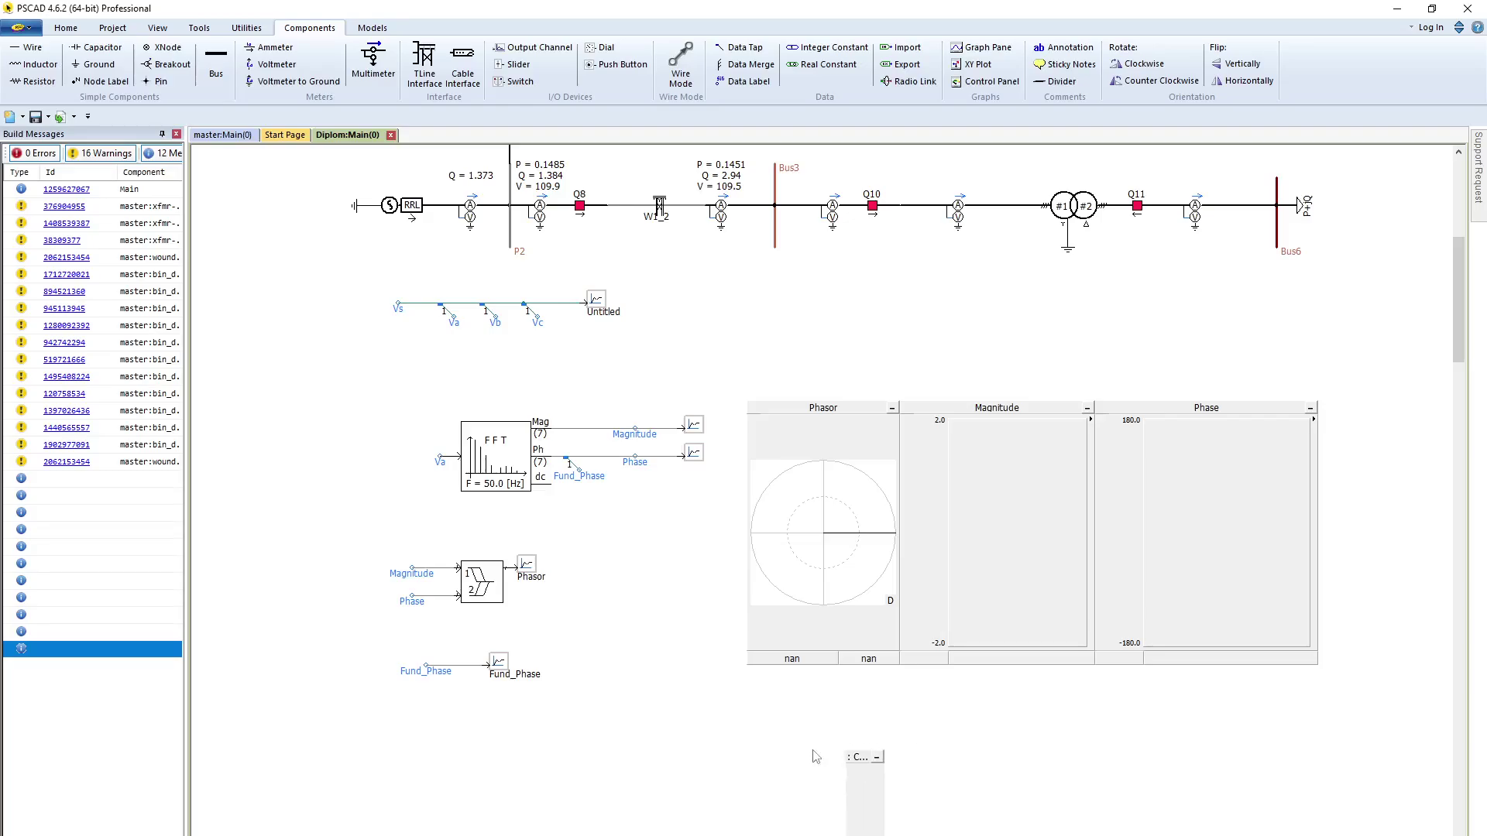
{"action": "left_click", "coordinate": [767, 696]}
{"action": "scroll", "coordinate": [774, 697], "scroll_direction": "down", "scroll_amount": 3}
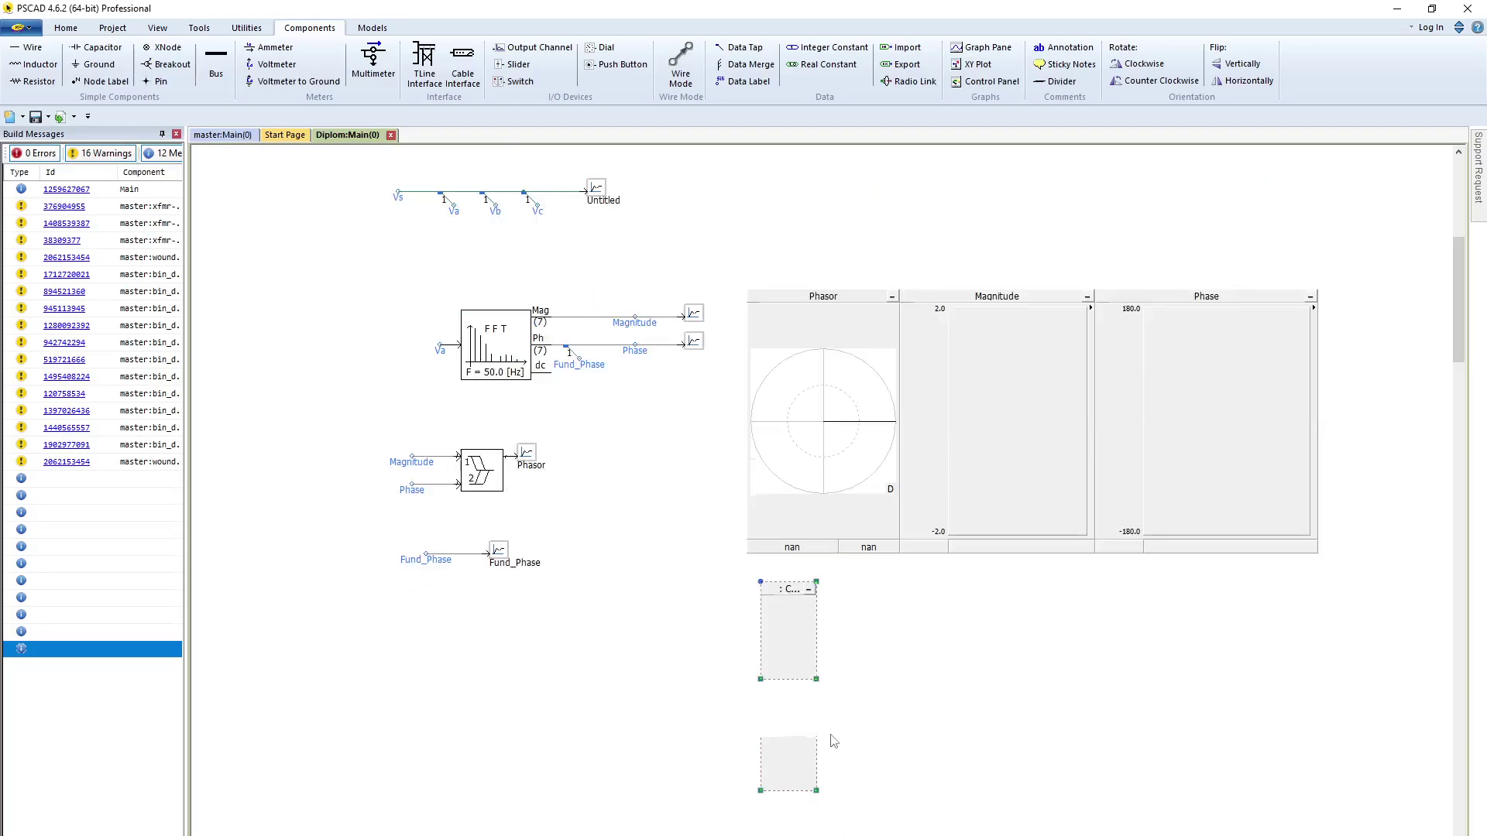
{"action": "left_click_drag", "start_coordinate": [817, 679], "coordinate": [940, 777]}
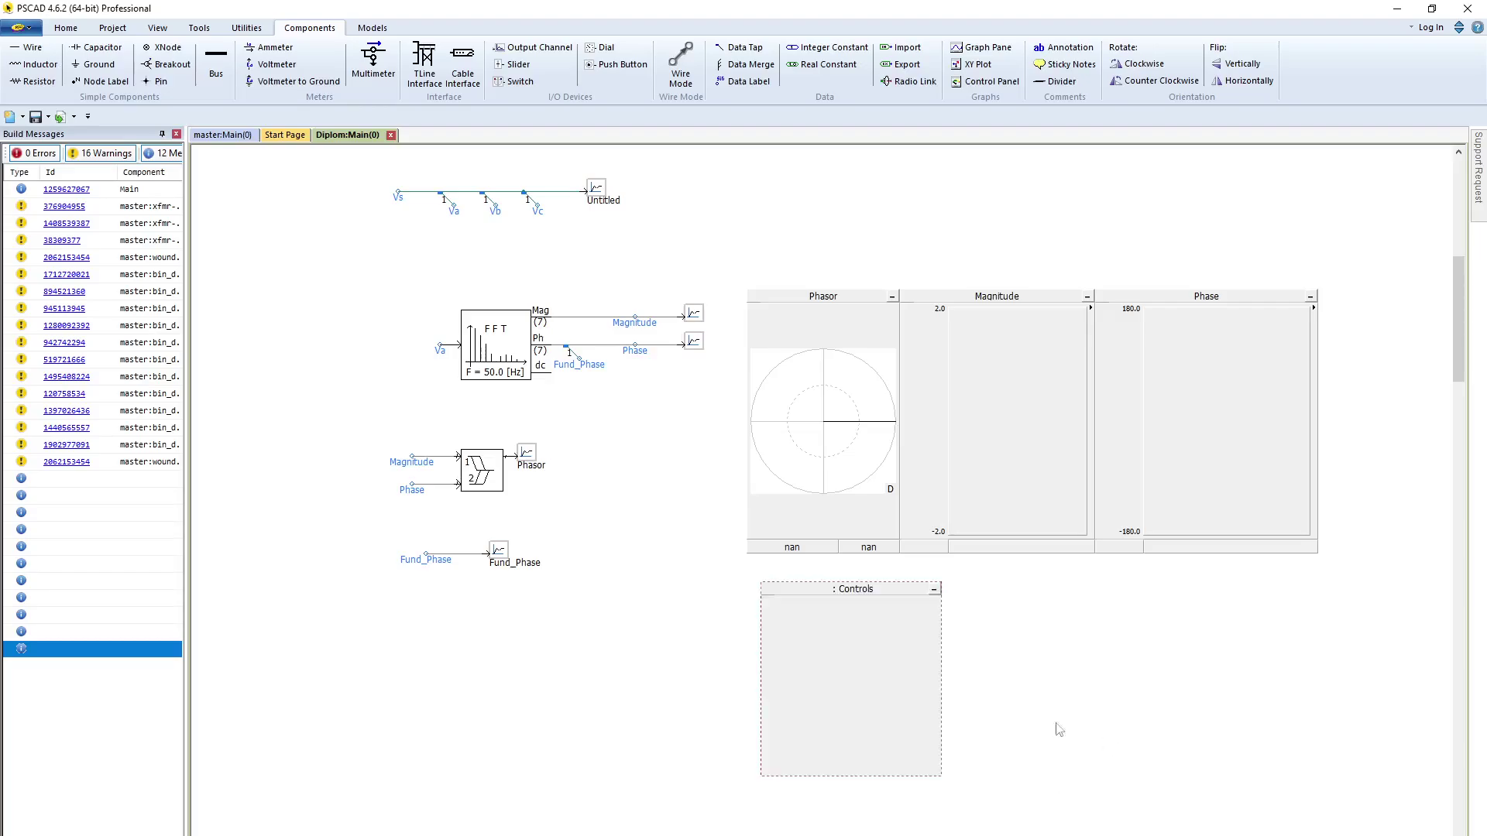
Add the Fund_Phase channel to the panel as a gauge ranging -180 to 180.
{"action": "left_click_drag", "start_coordinate": [503, 550], "coordinate": [770, 608]}
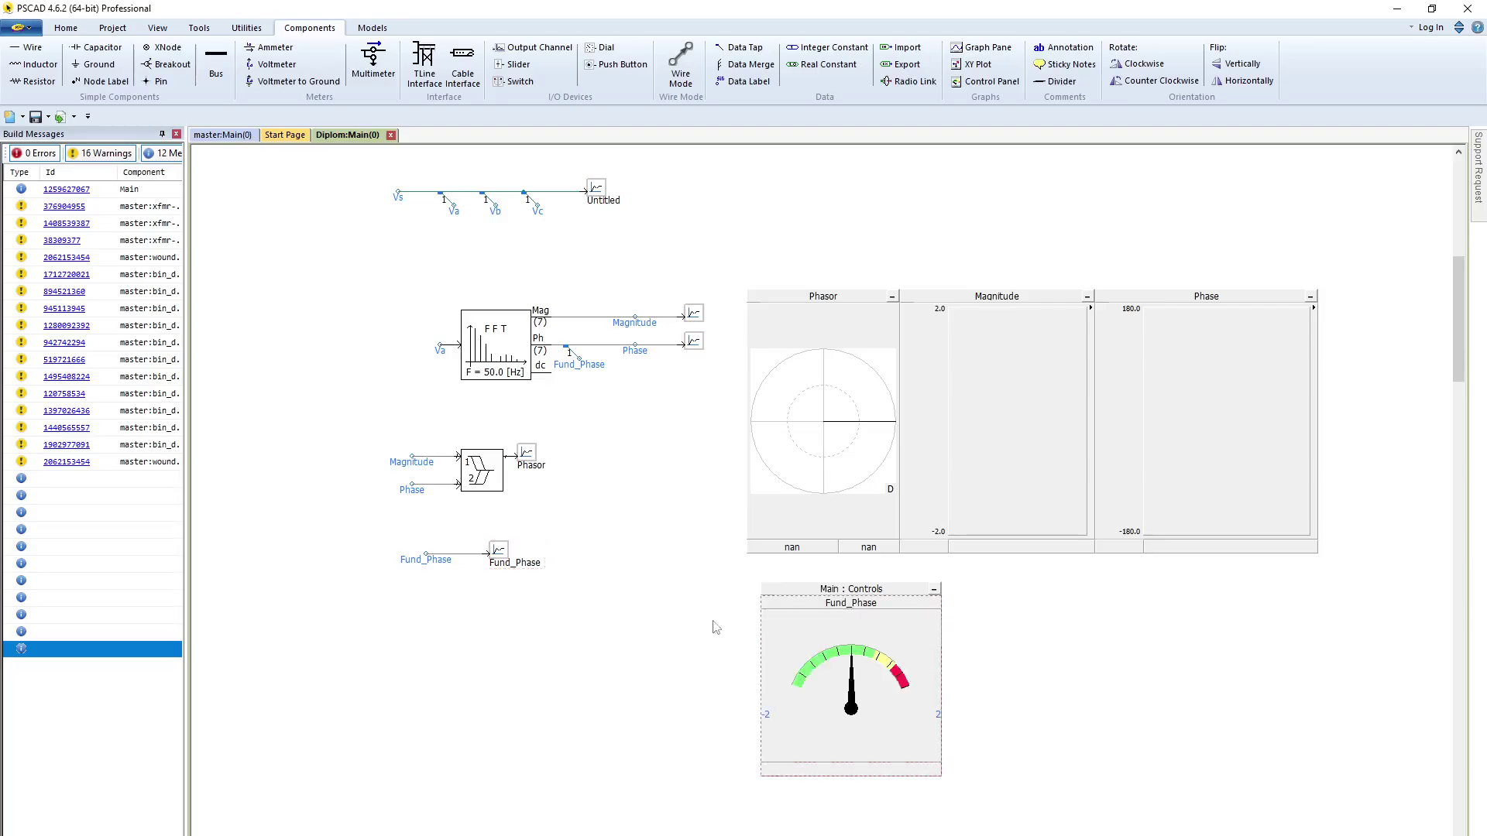
{"action": "double_click", "coordinate": [499, 551]}
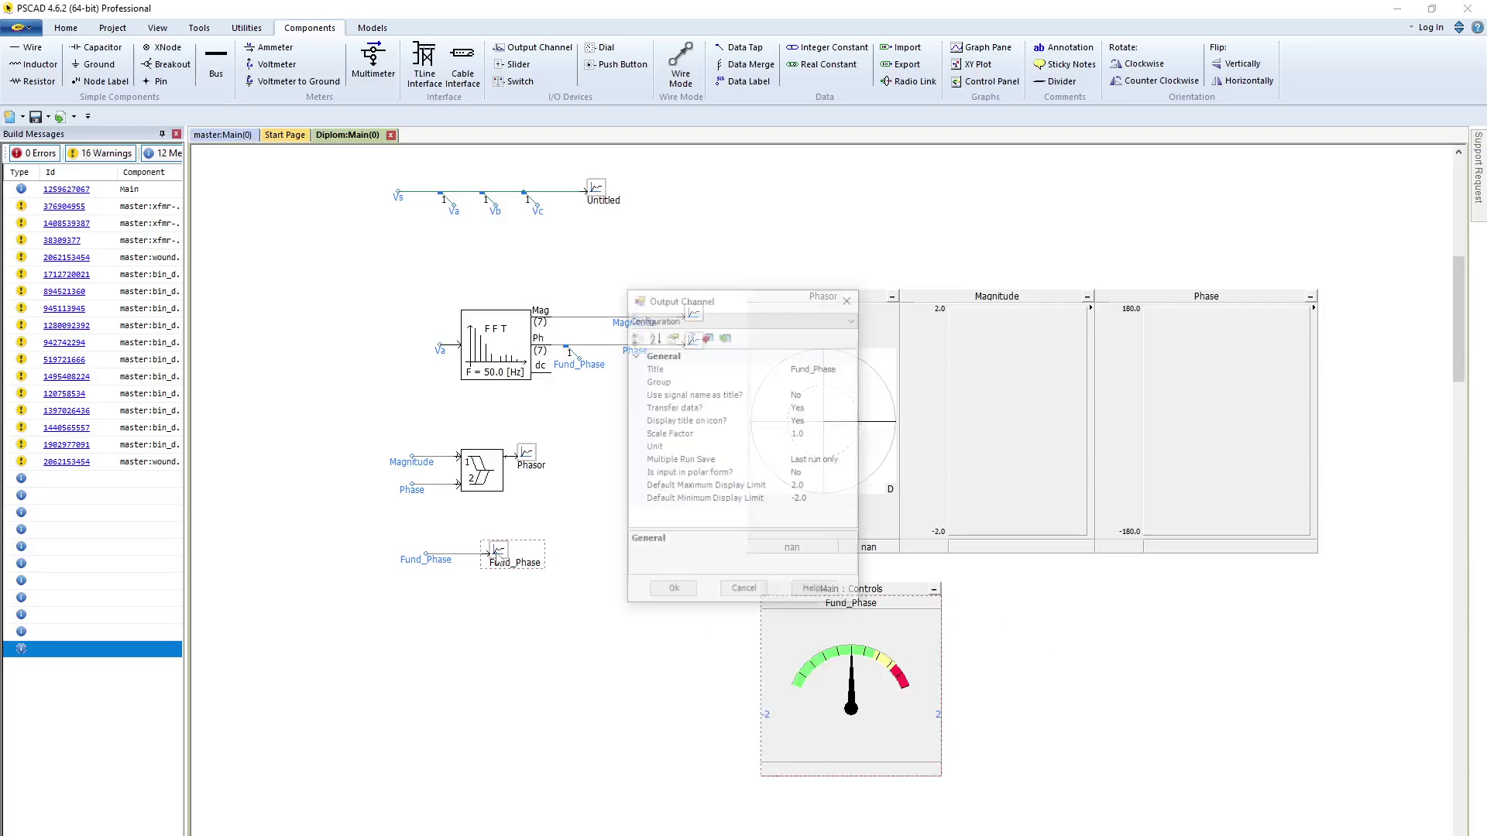
{"action": "left_click", "coordinate": [824, 484]}
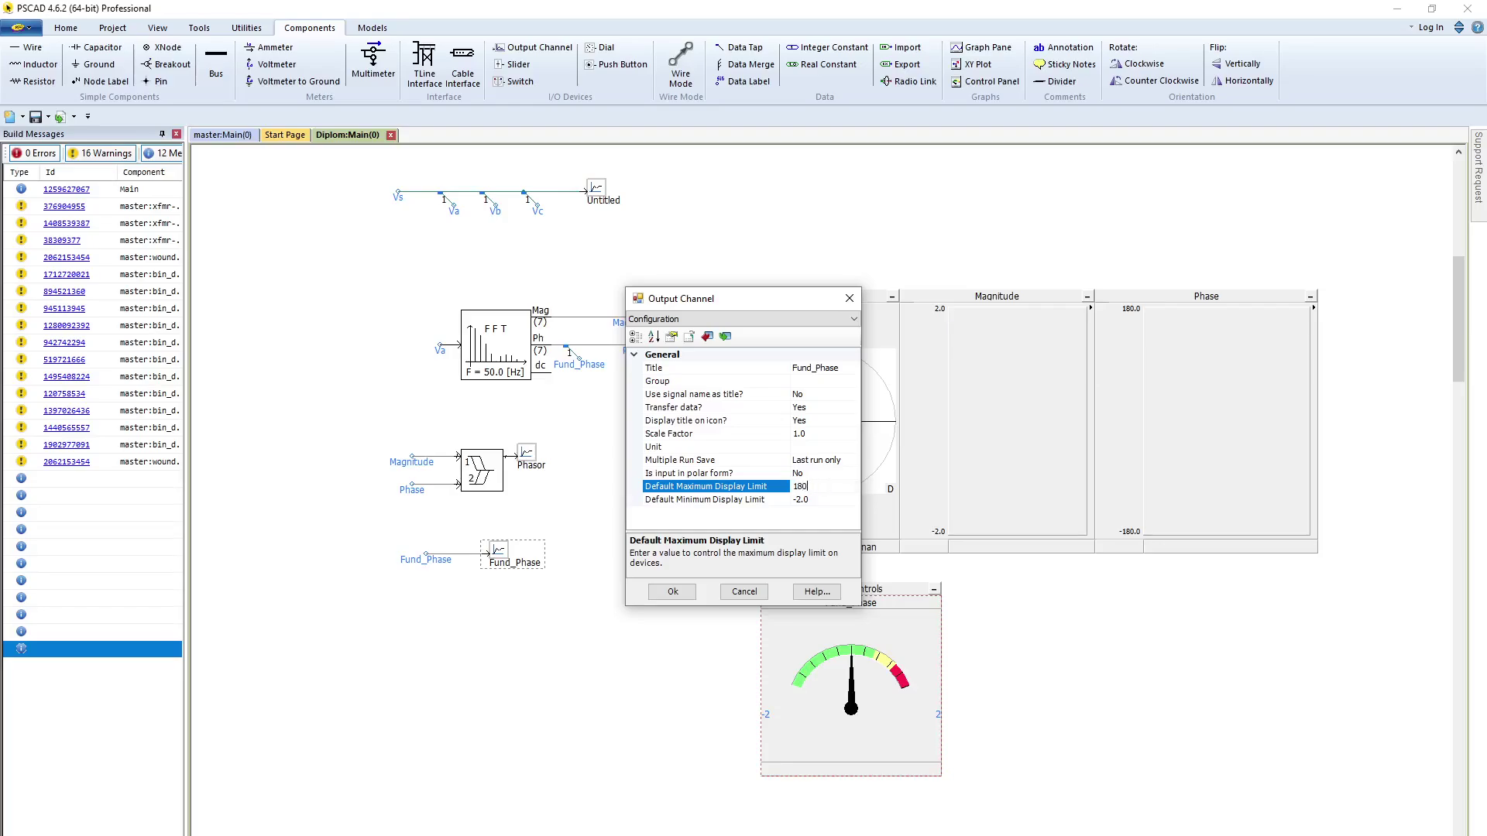
{"action": "left_click", "coordinate": [843, 500]}
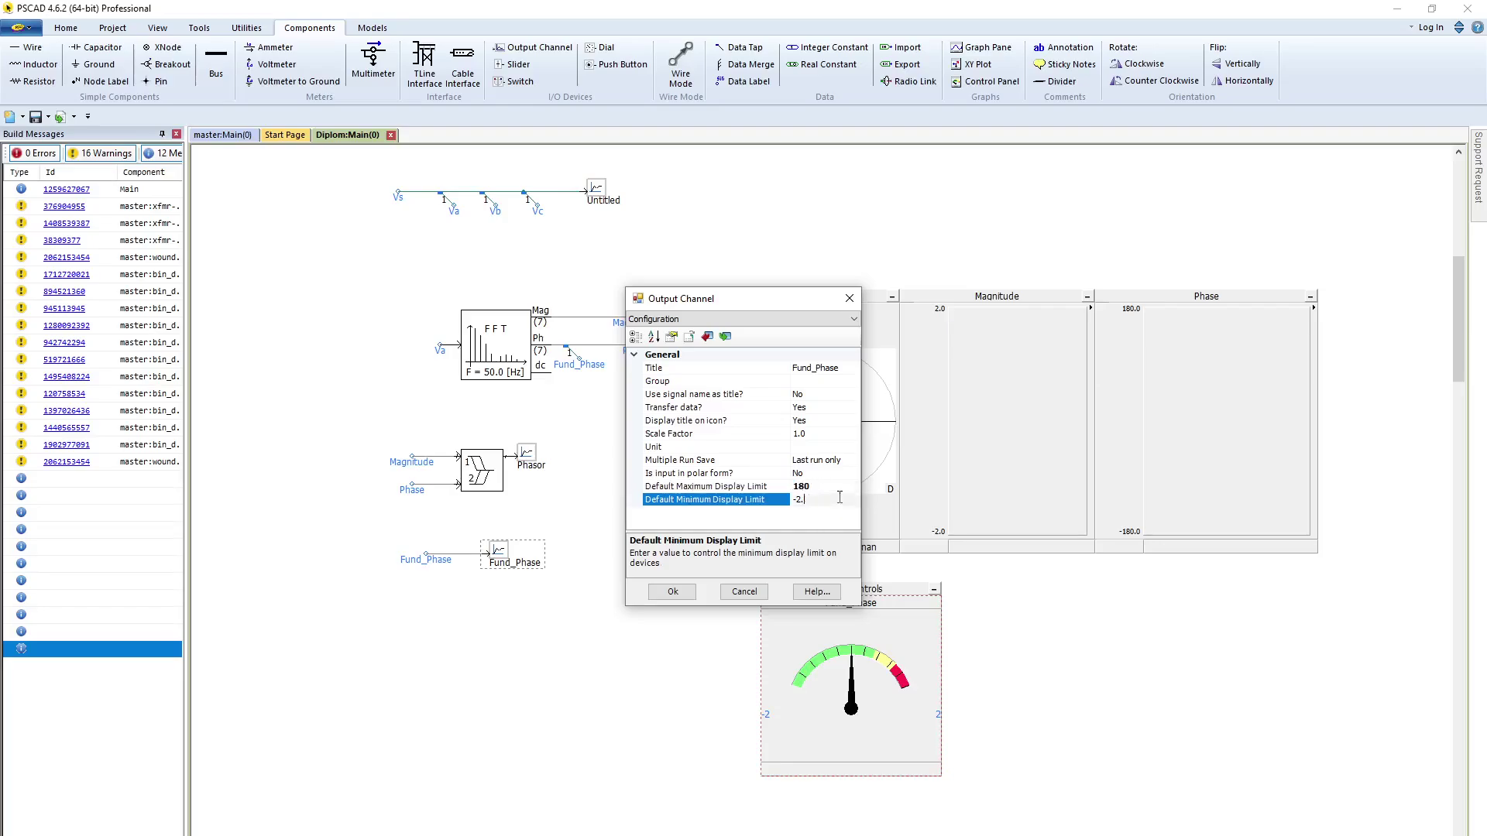
{"action": "key", "text": "BackSpace"}
{"action": "key", "text": "BackSpace"}
{"action": "key", "text": "Return"}
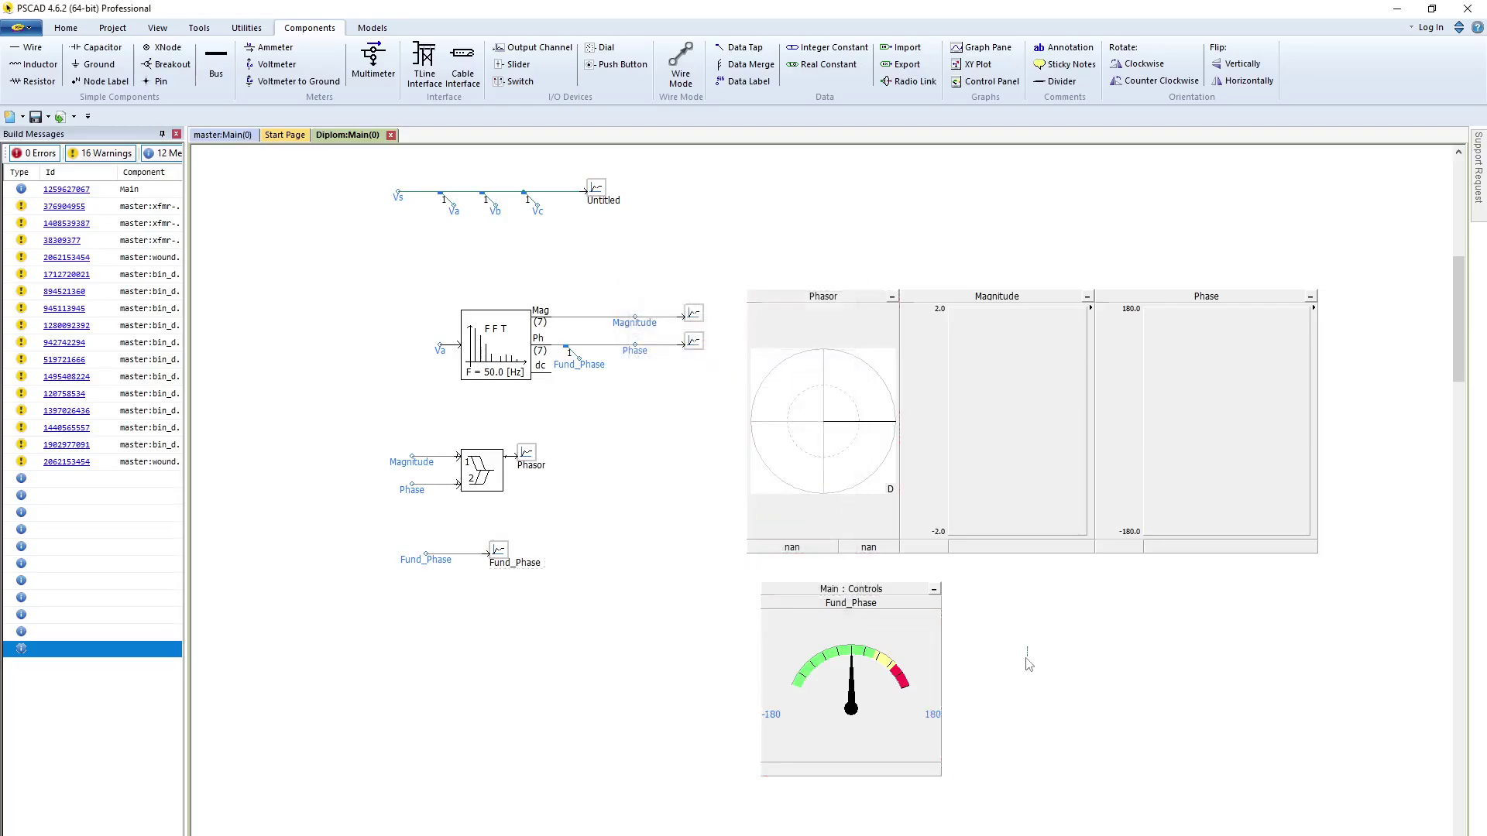
Run the simulation so the Fund_Phase gauge reads -38.5362 and the meters fill.
{"action": "left_click", "coordinate": [779, 464]}
{"action": "left_click", "coordinate": [737, 377]}
{"action": "left_click", "coordinate": [66, 28]}
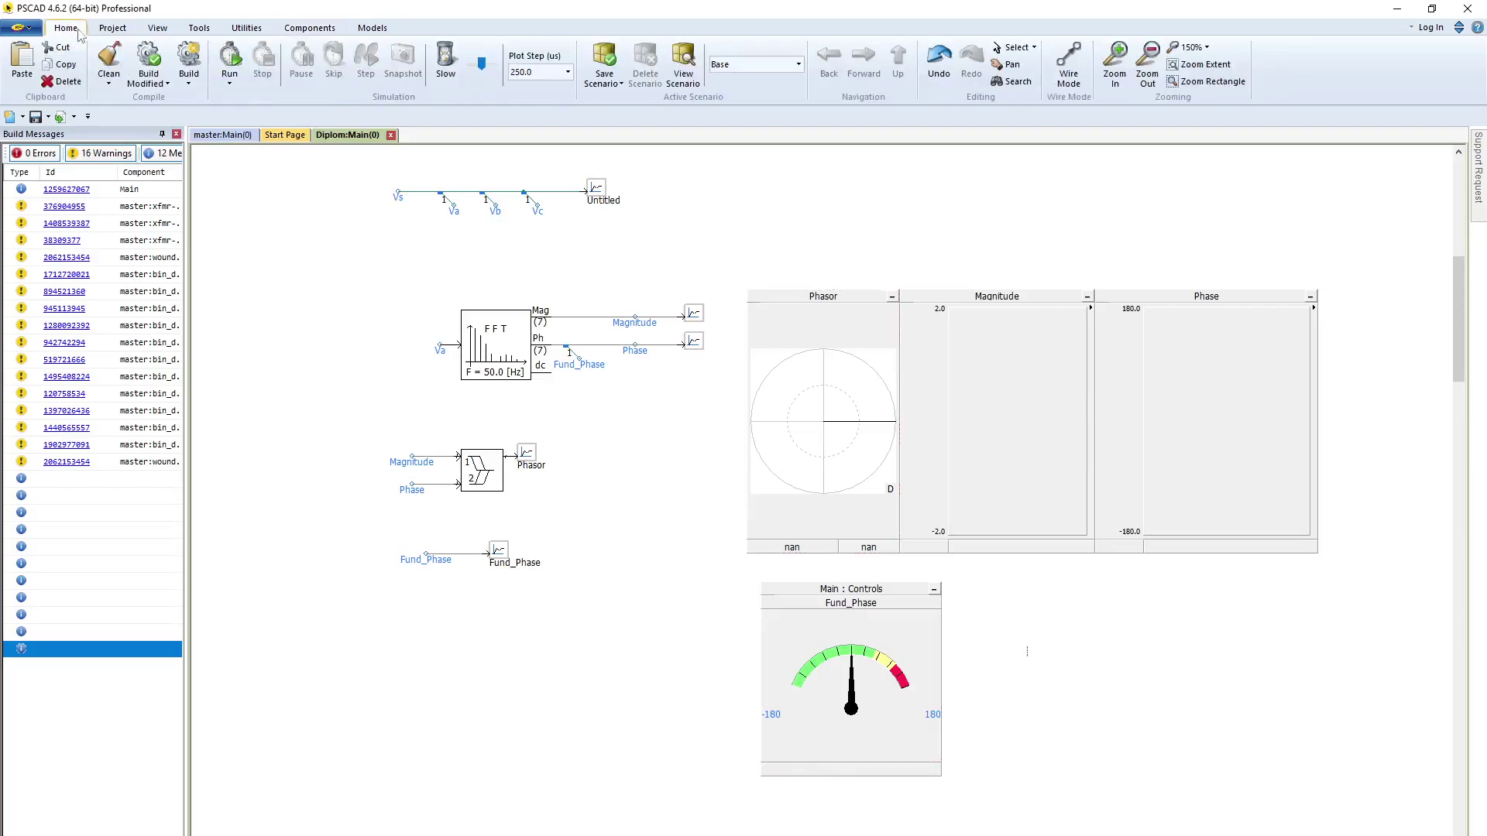
{"action": "left_click", "coordinate": [240, 62]}
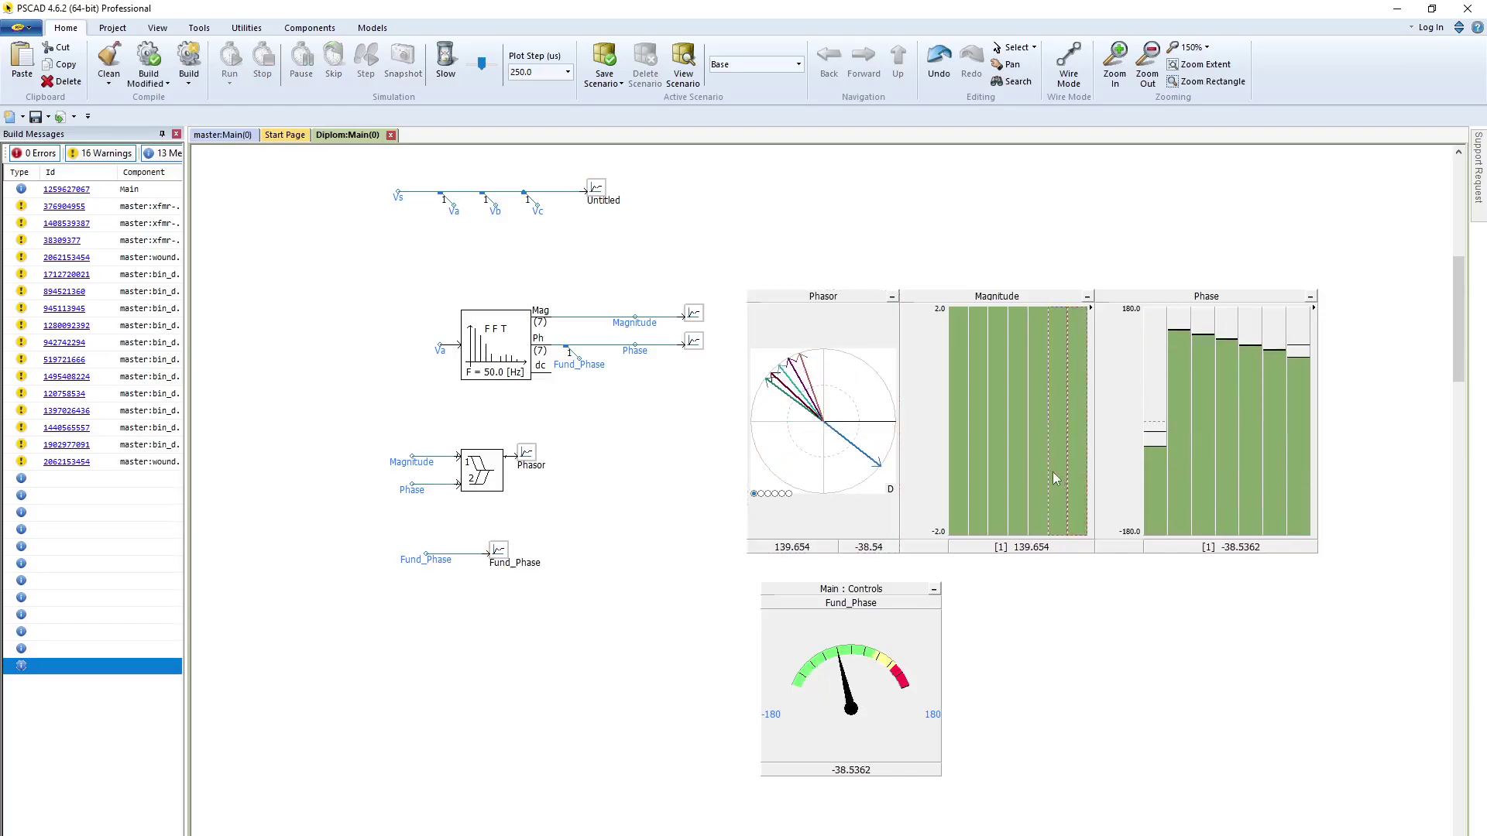
{"action": "mouse_move", "coordinate": [1053, 472]}
Set the Magnitude graph's Default Maximum Display Limit to 150.
{"action": "double_click", "coordinate": [964, 413]}
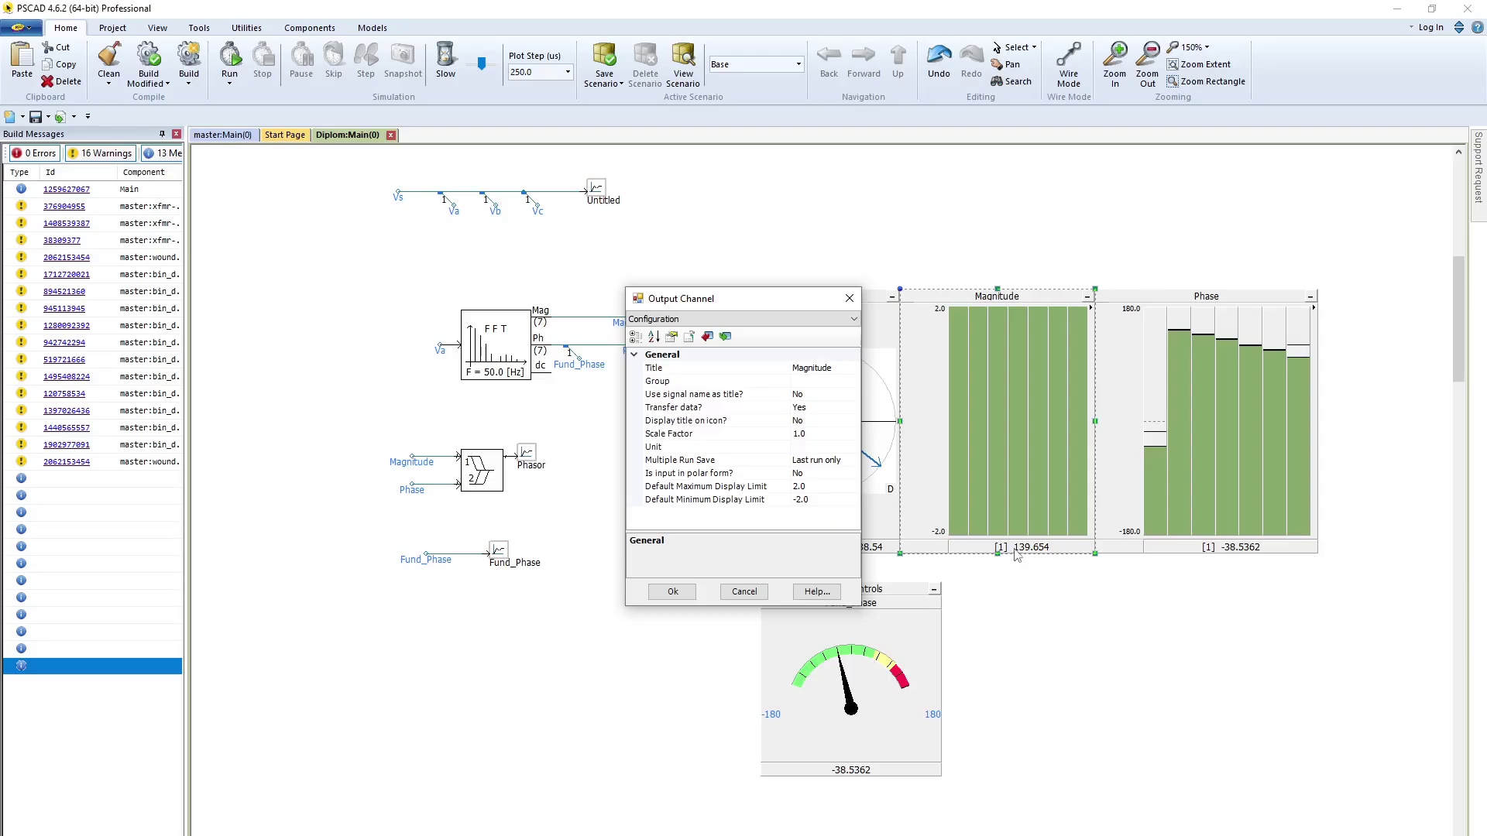
{"action": "left_click", "coordinate": [828, 486]}
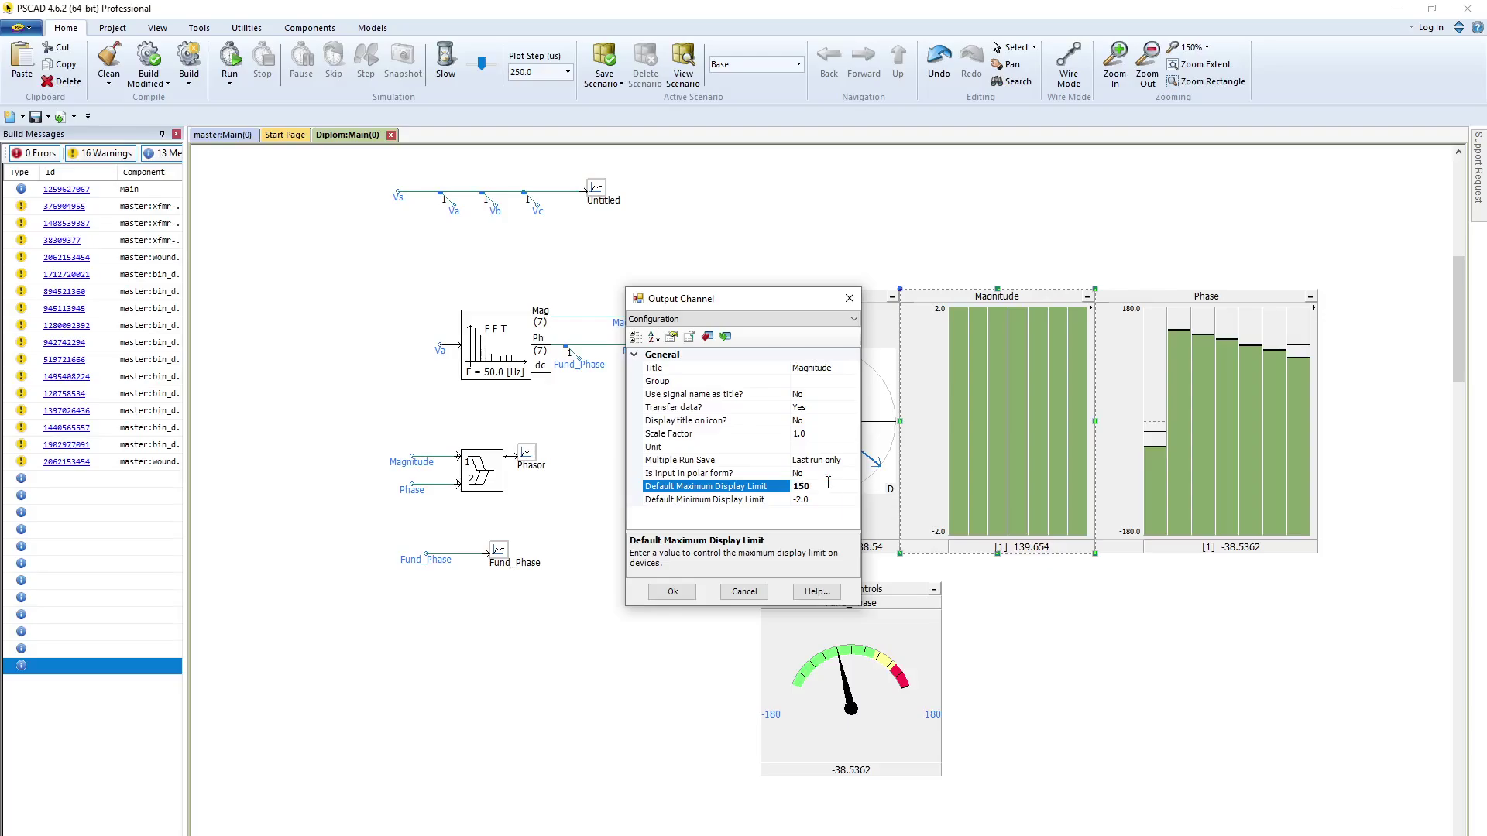
{"action": "type", "text": "150"}
{"action": "key", "text": "Return"}
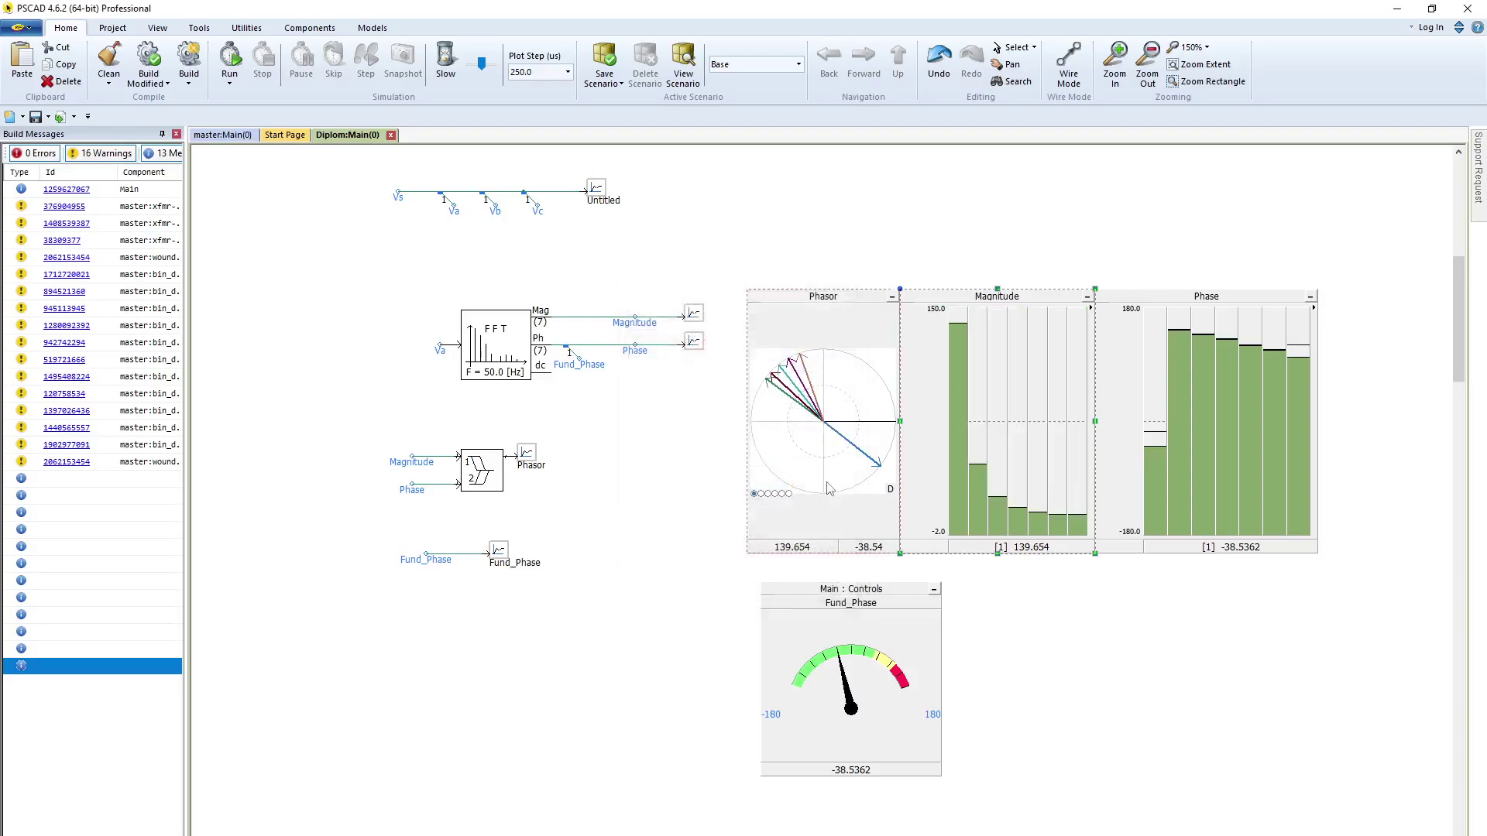
{"action": "left_click", "coordinate": [1095, 617]}
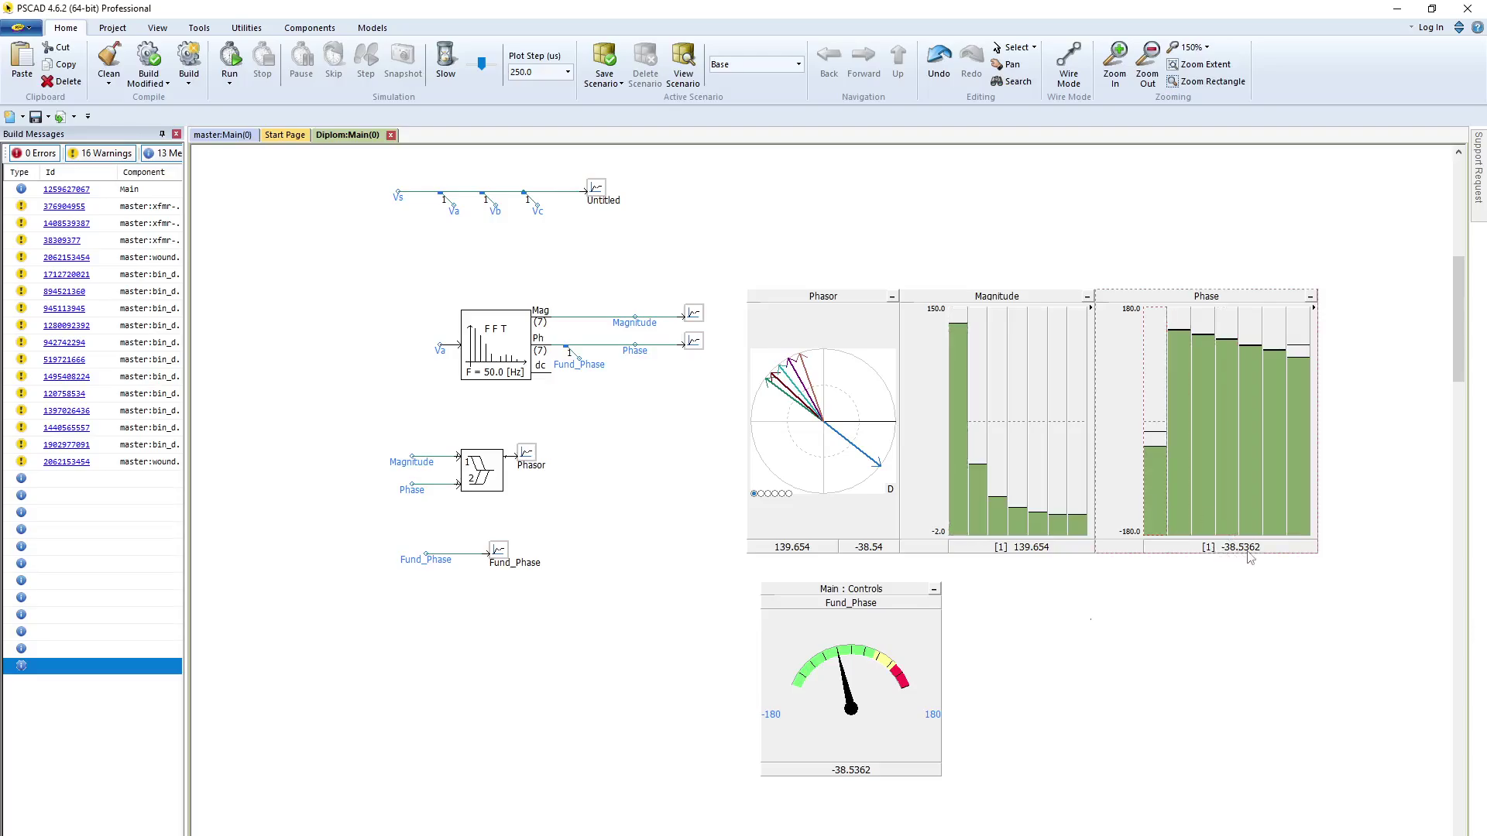
Read the second harmonic's magnitude (44.8388) and phase, then the fundamental's phase.
{"action": "left_click", "coordinate": [978, 520]}
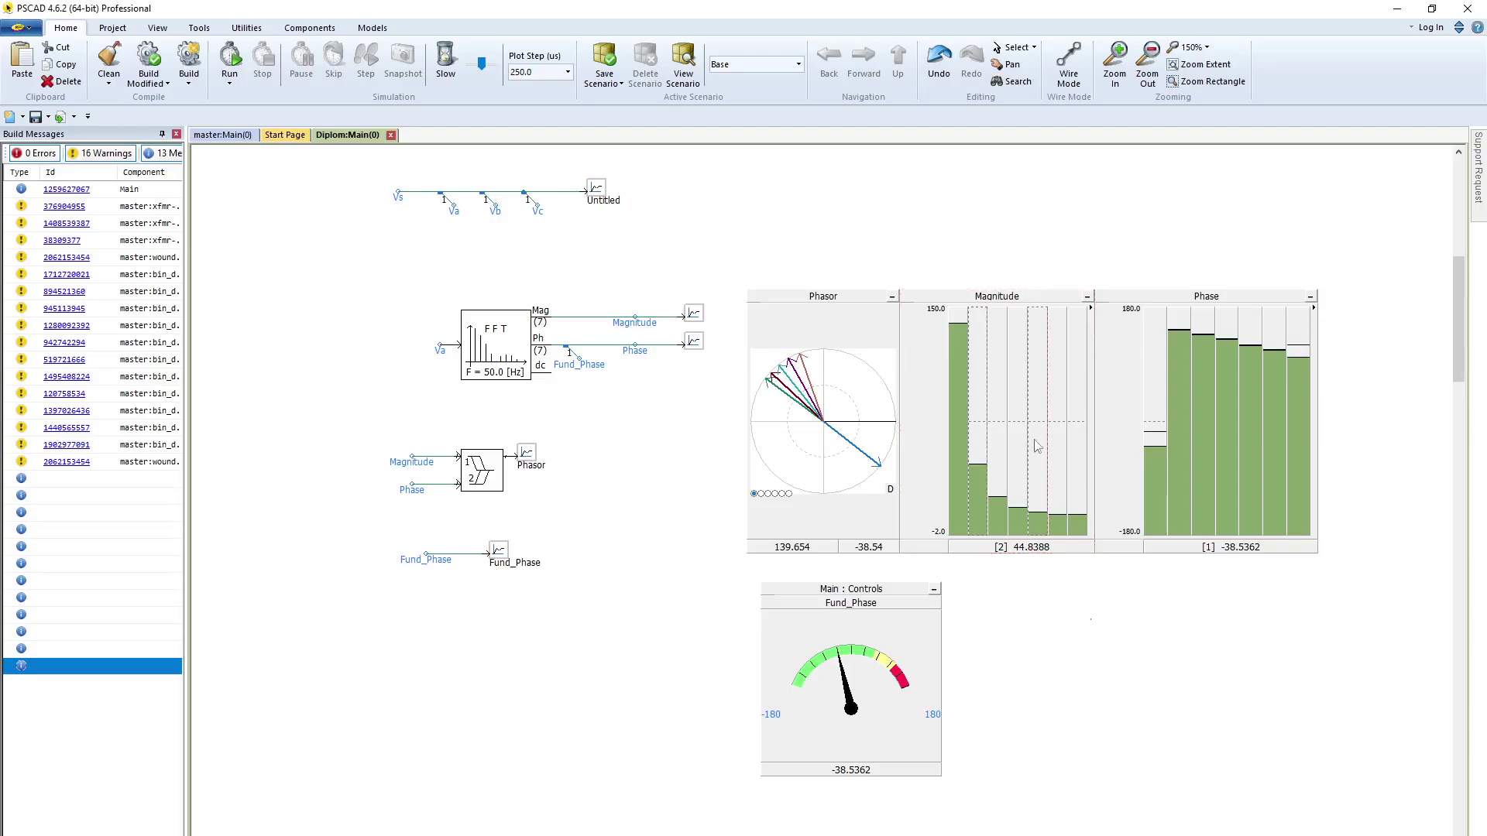
{"action": "left_click", "coordinate": [1174, 417]}
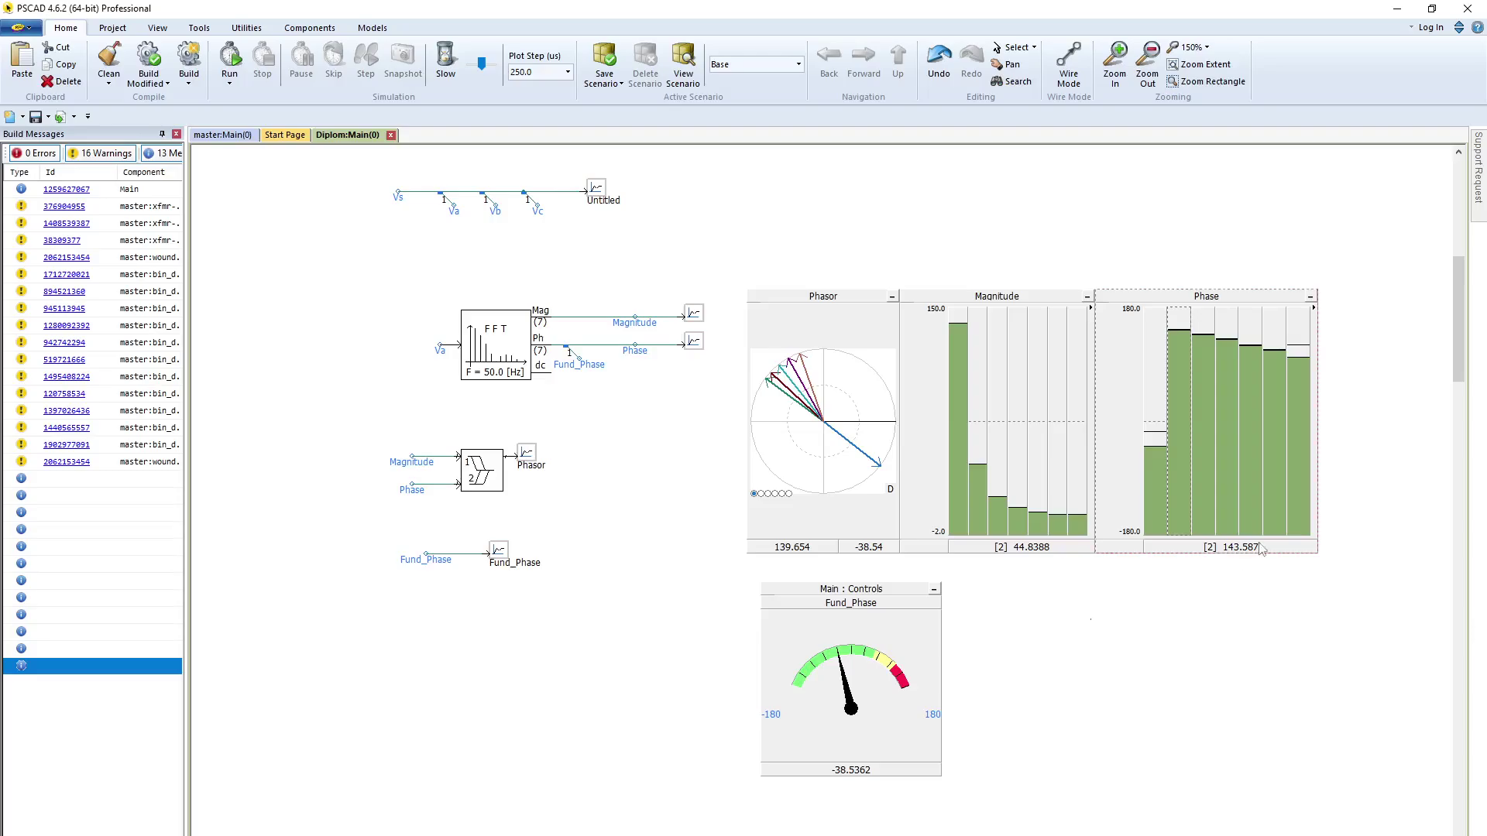
{"action": "left_click", "coordinate": [1155, 527]}
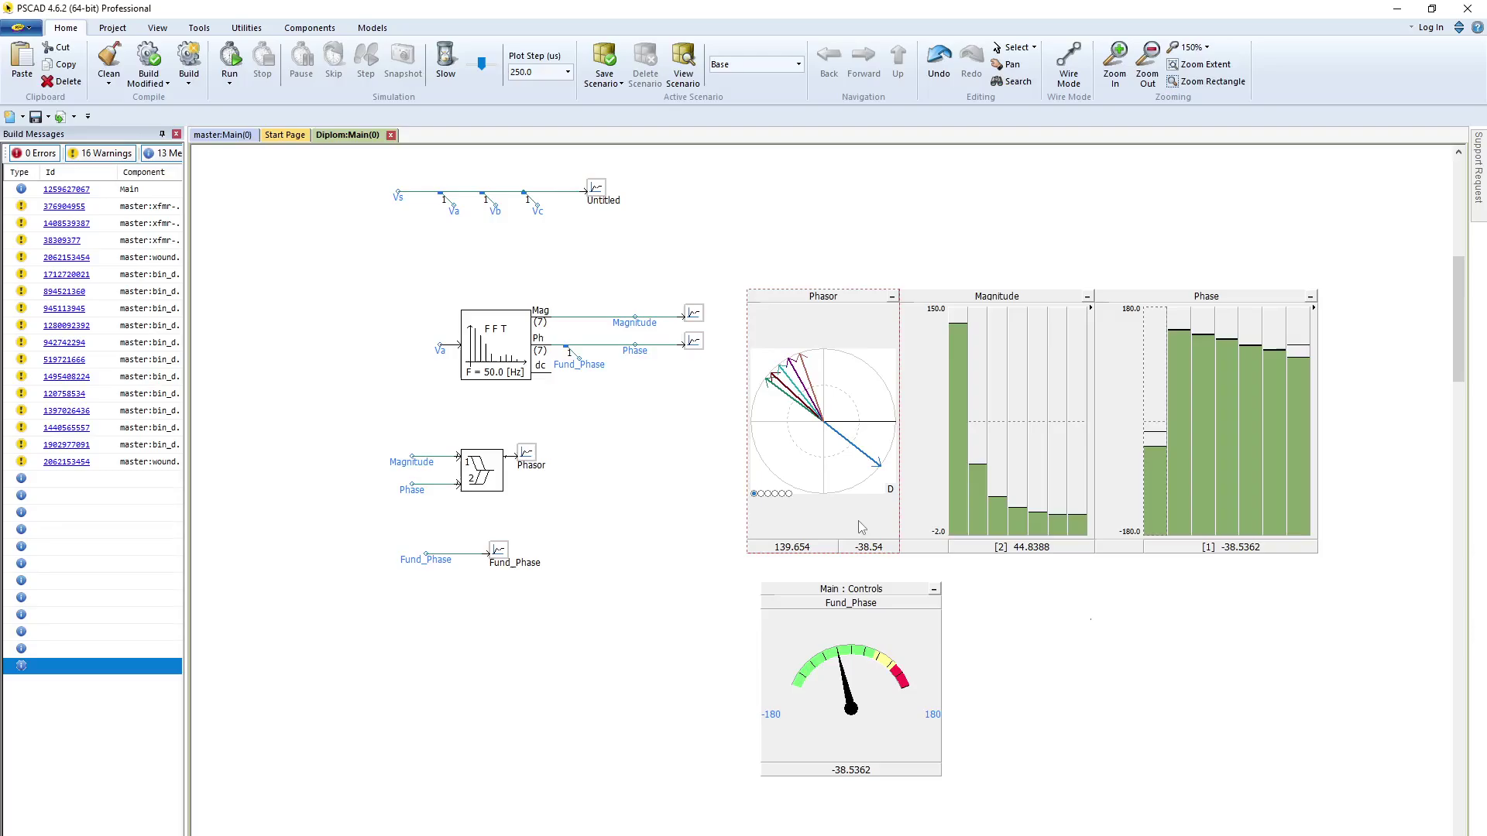
{"action": "mouse_move", "coordinate": [967, 398]}
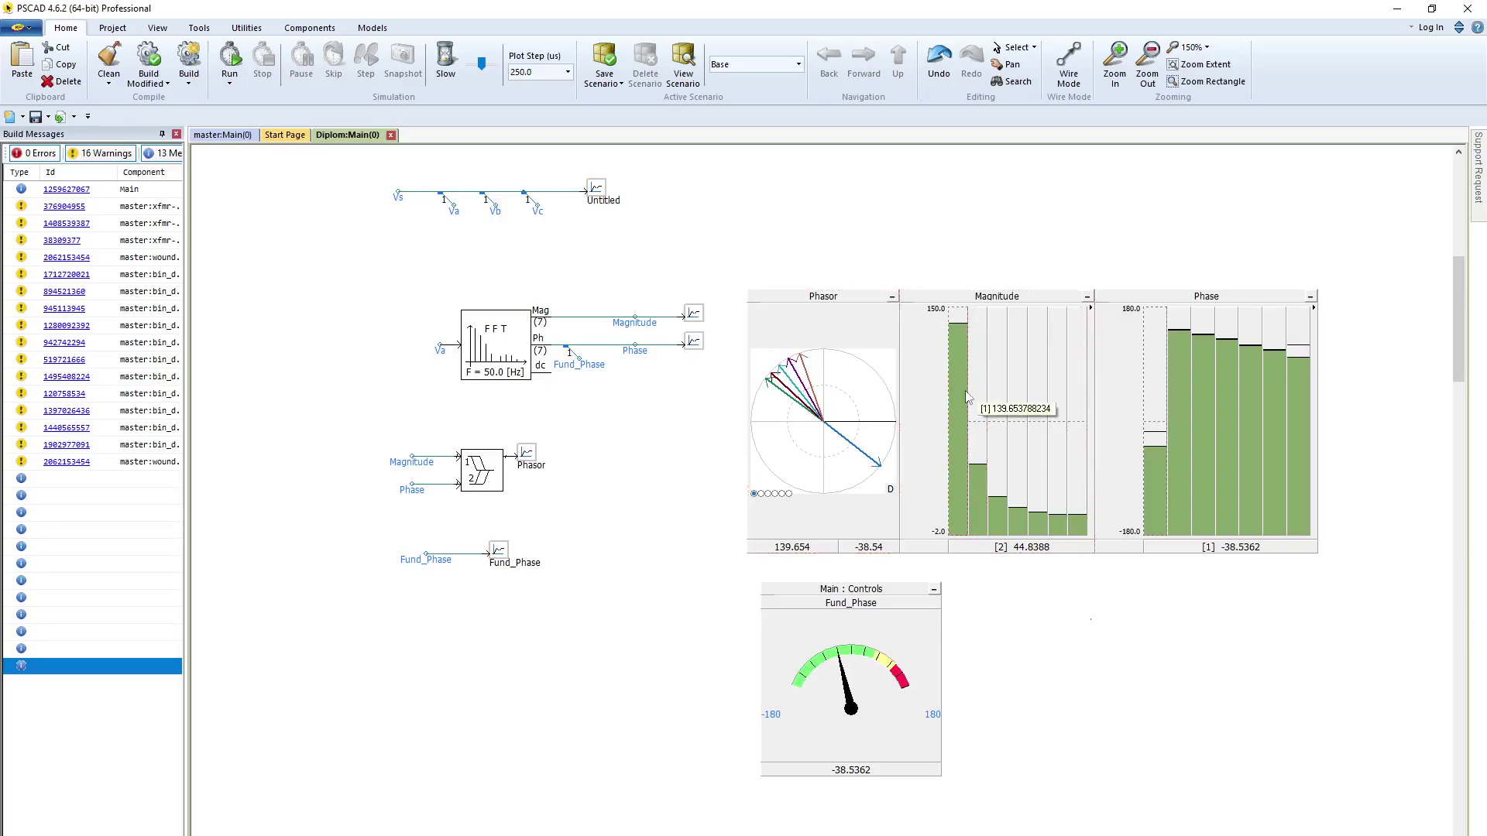